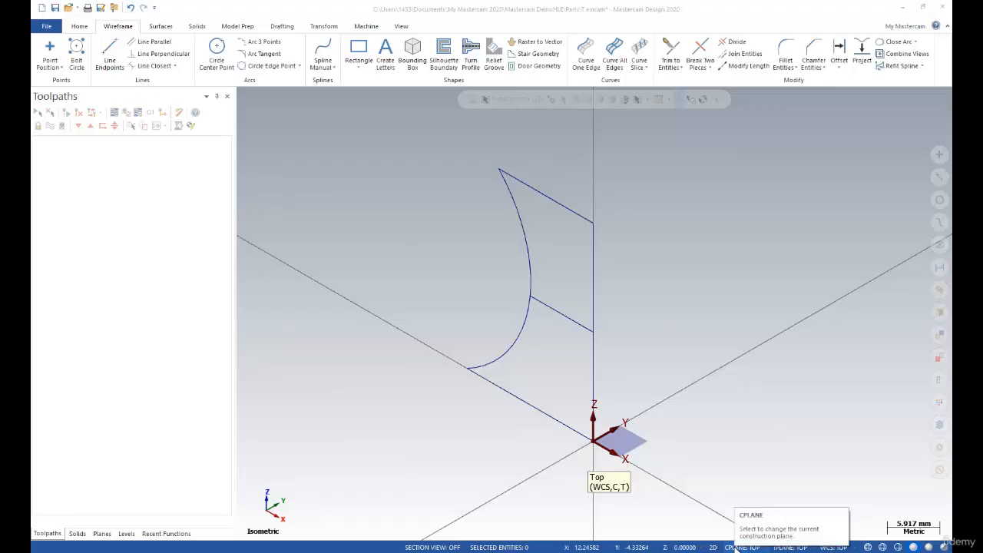
- Set the construction plane to Front and display the profile from the front
left_click(737, 547)
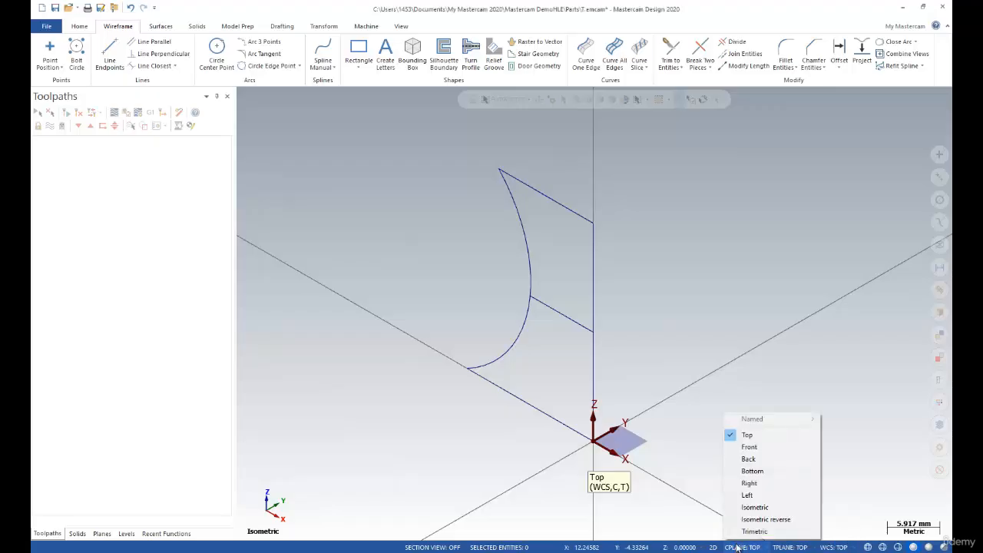
left_click(751, 447)
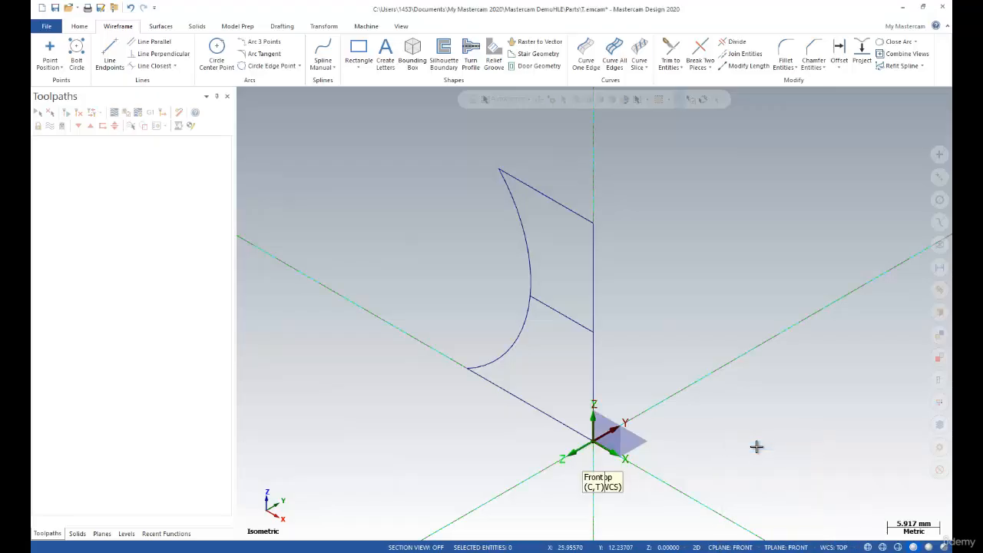
right_click(684, 321)
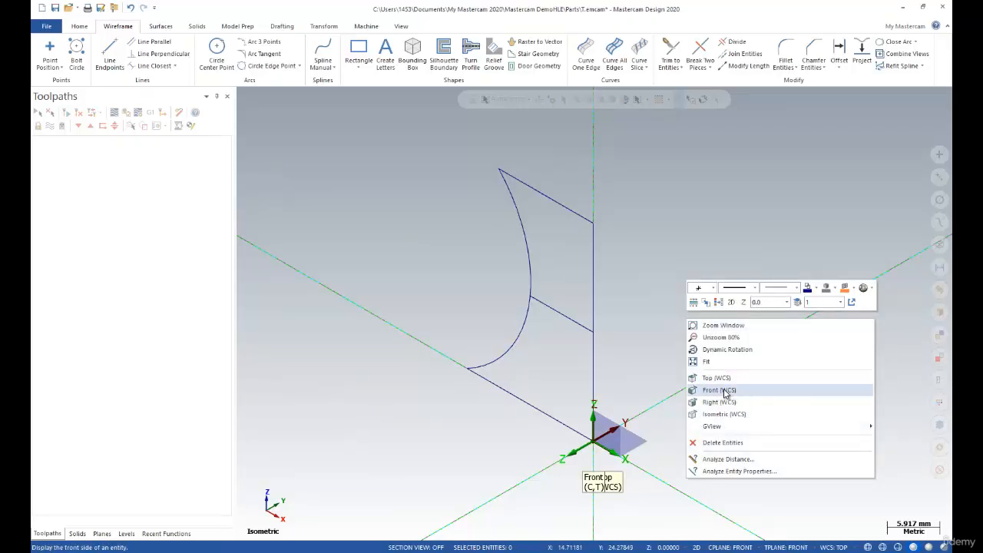
left_click(723, 390)
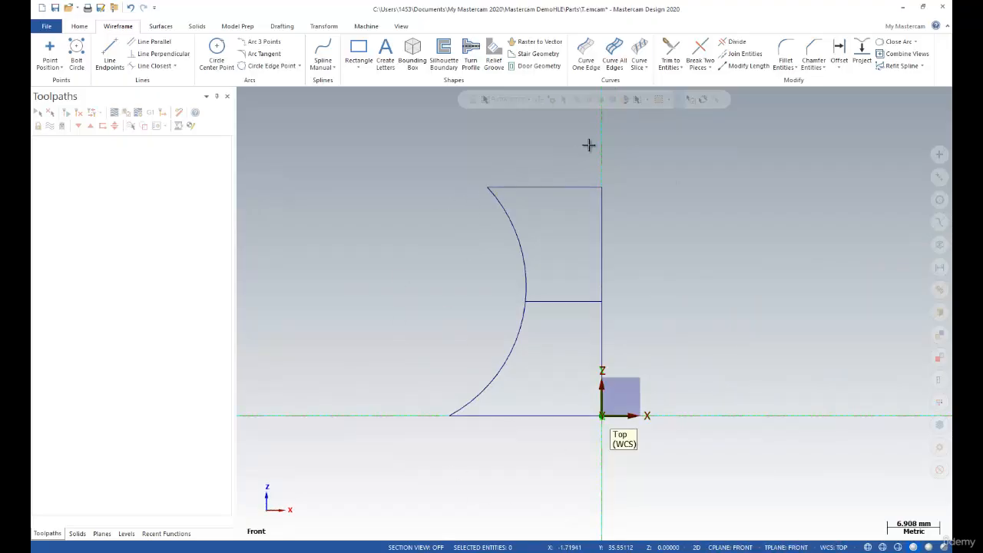
- Examine the profile's horizontal lines and curved side one by one, return to the isometric view and clear the selection
left_click(517, 186)
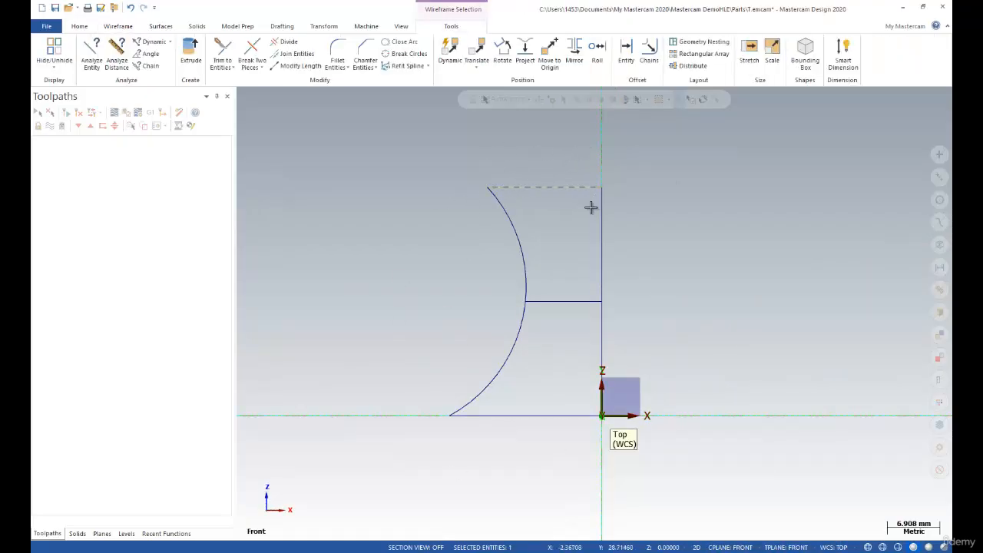
left_click(558, 301)
left_click(553, 301)
left_click(553, 187)
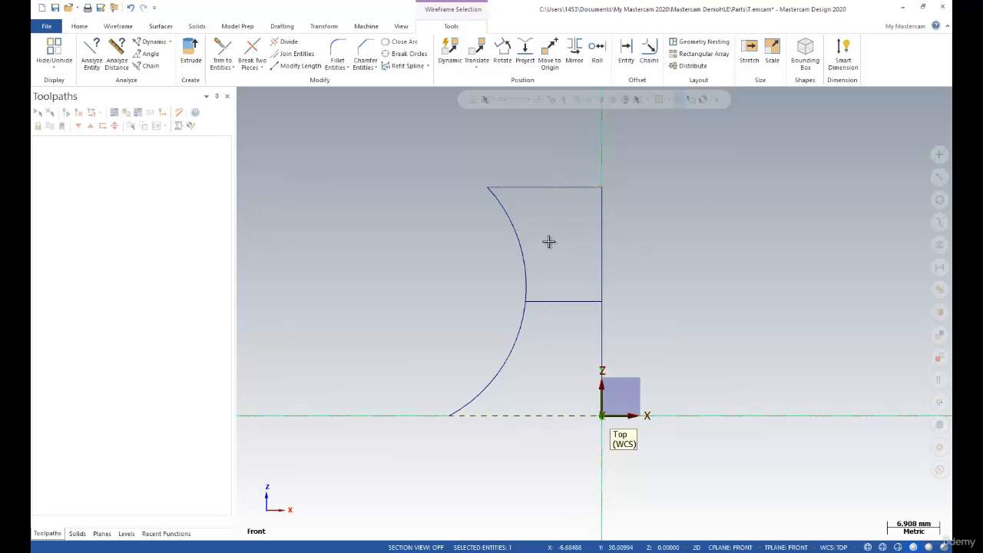
left_click(546, 417)
left_click(514, 353)
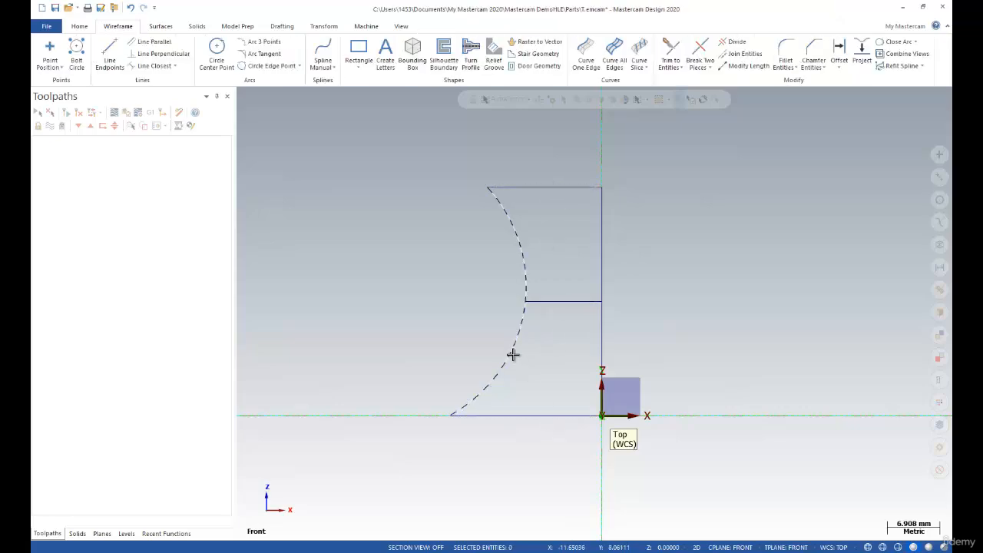
right_click(426, 244)
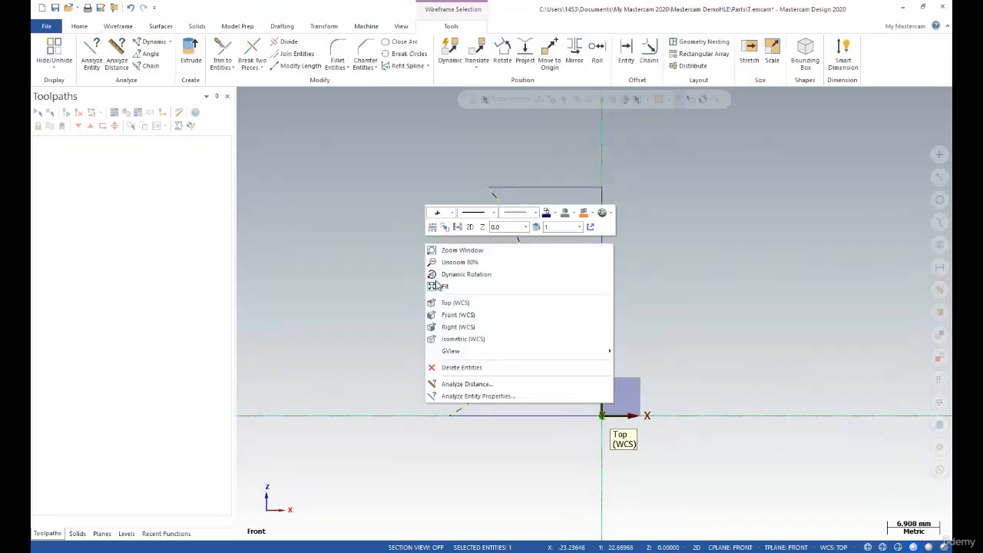
left_click(453, 339)
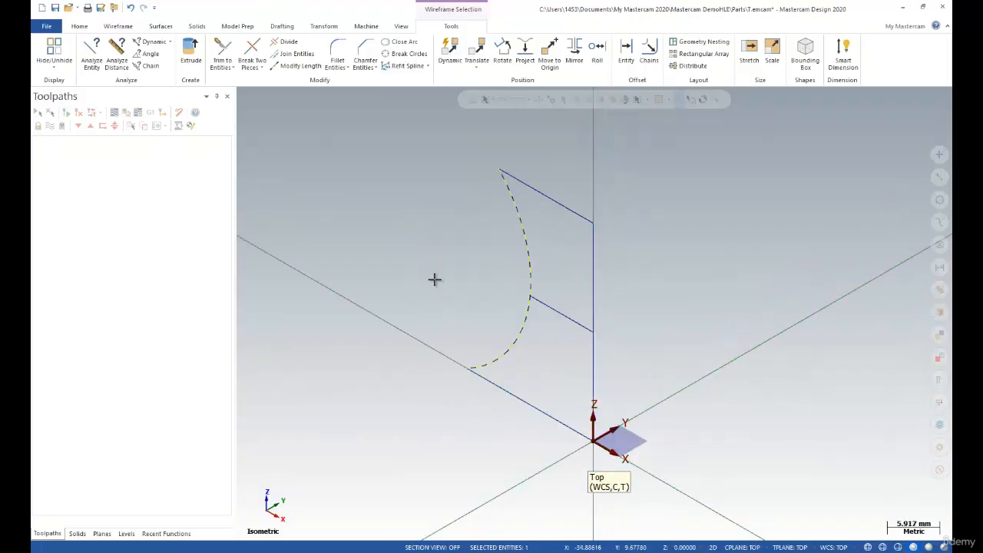
key("Escape")
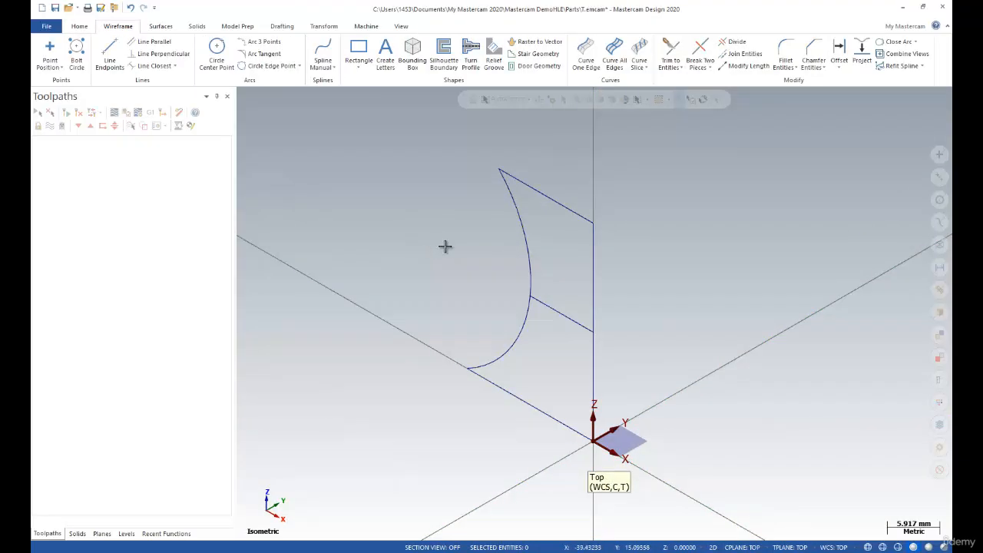
- Create a 360° revolved surface from the closed outer profile, using partial chaining and the vertical line as the rotation axis
left_click(160, 27)
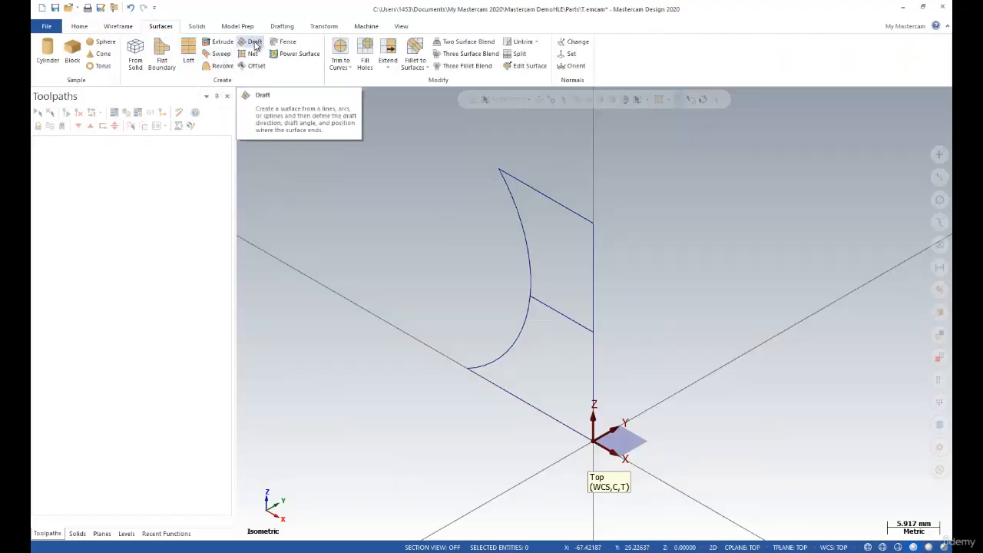
left_click(219, 65)
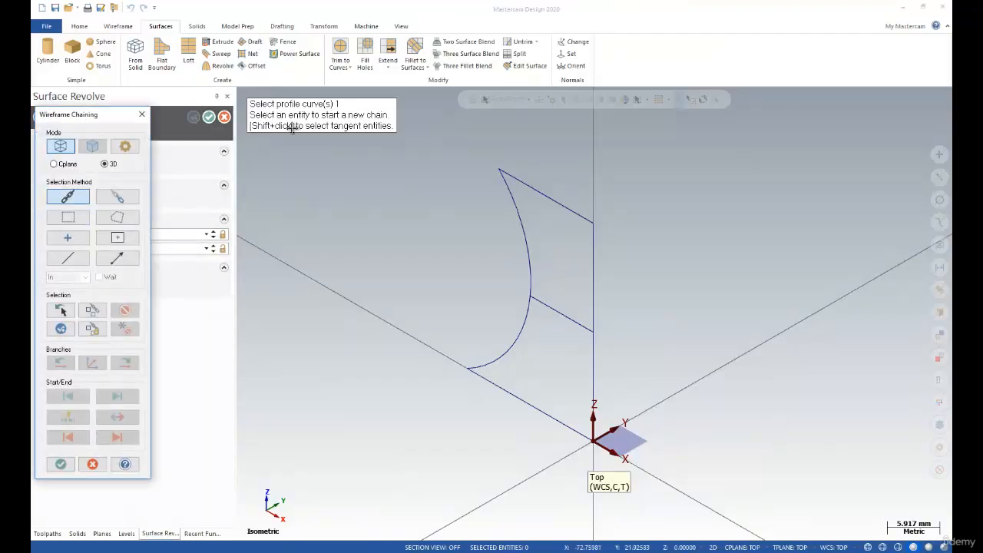
left_click_drag(98, 119, 168, 109)
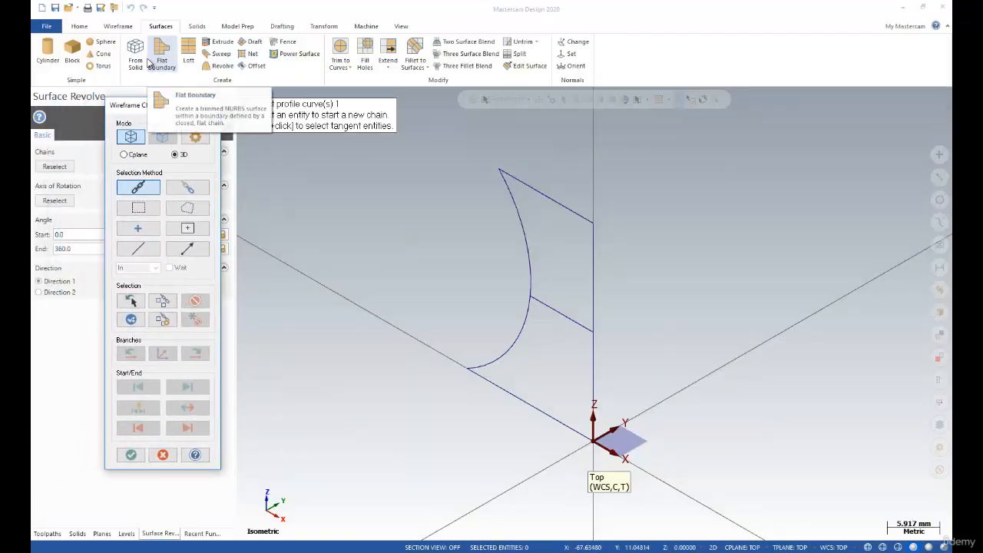
left_click(197, 189)
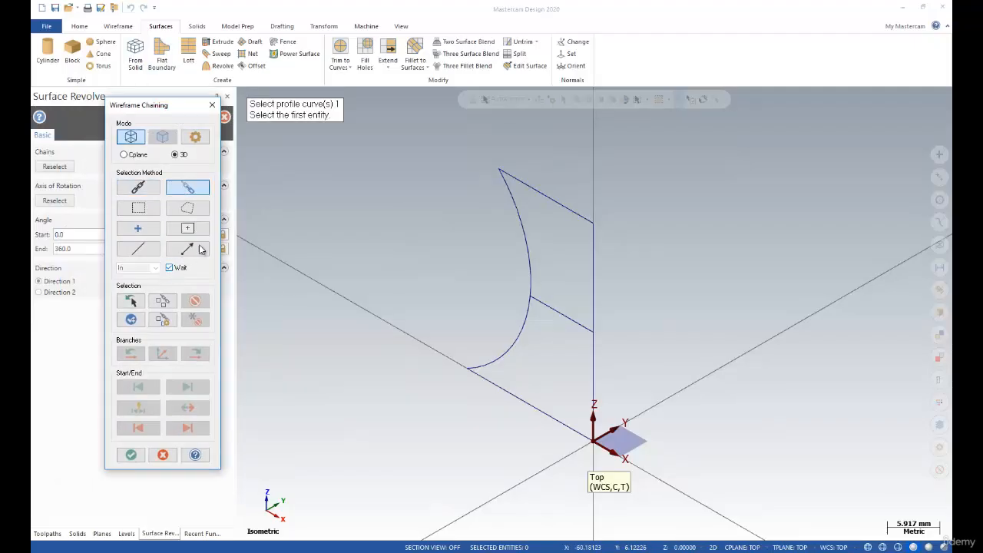
left_click(546, 195)
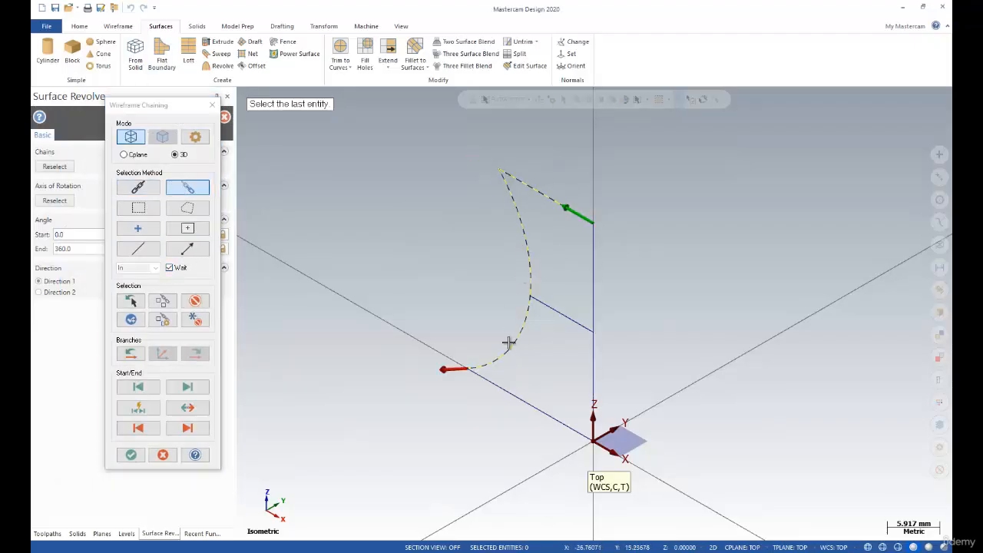
left_click(592, 289)
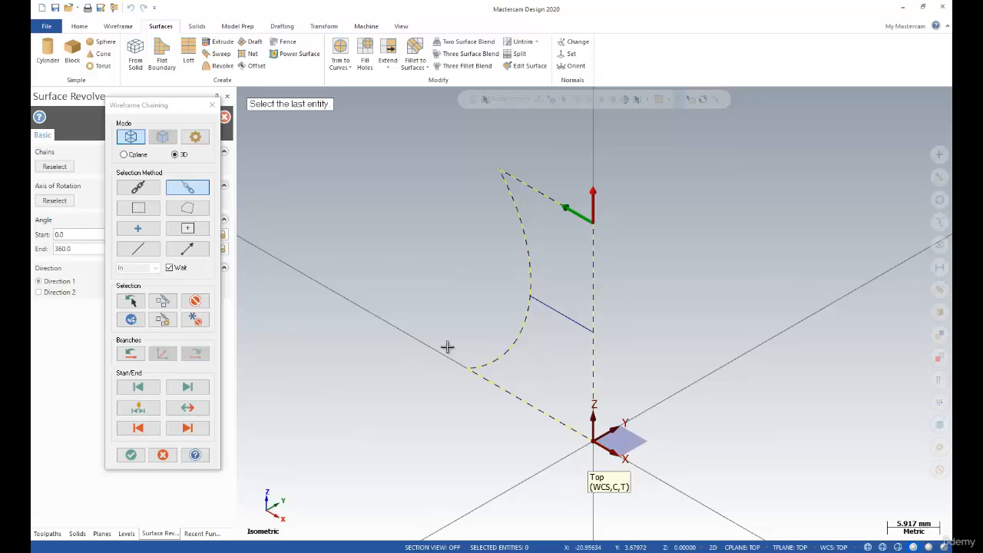
left_click(131, 456)
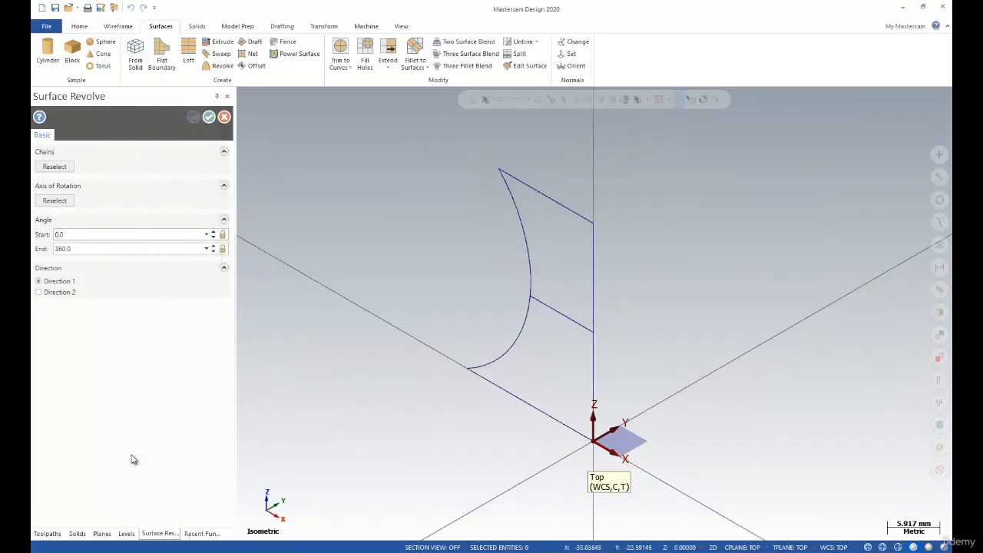
left_click(588, 272)
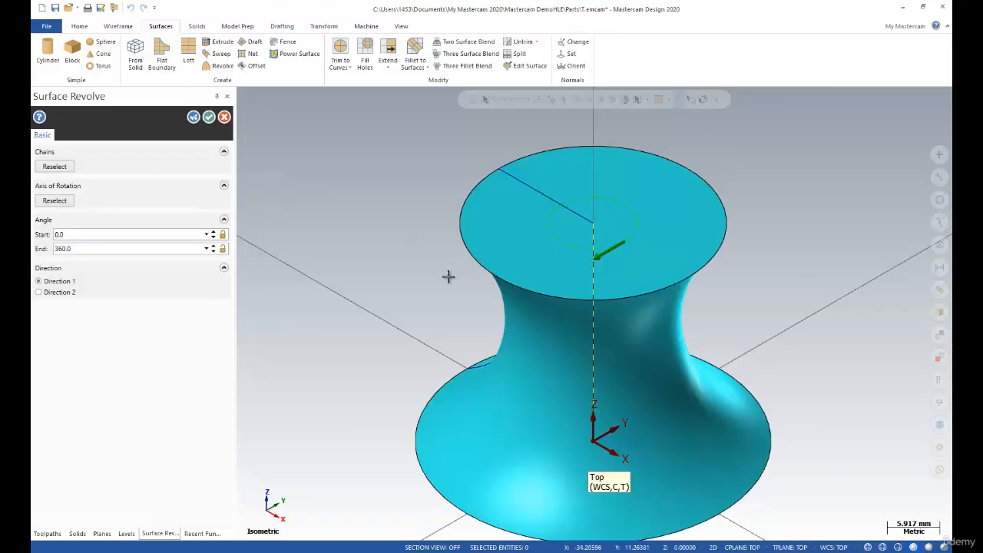
scroll(449, 276, "down", 2)
middle_click_drag(437, 296, 454, 272)
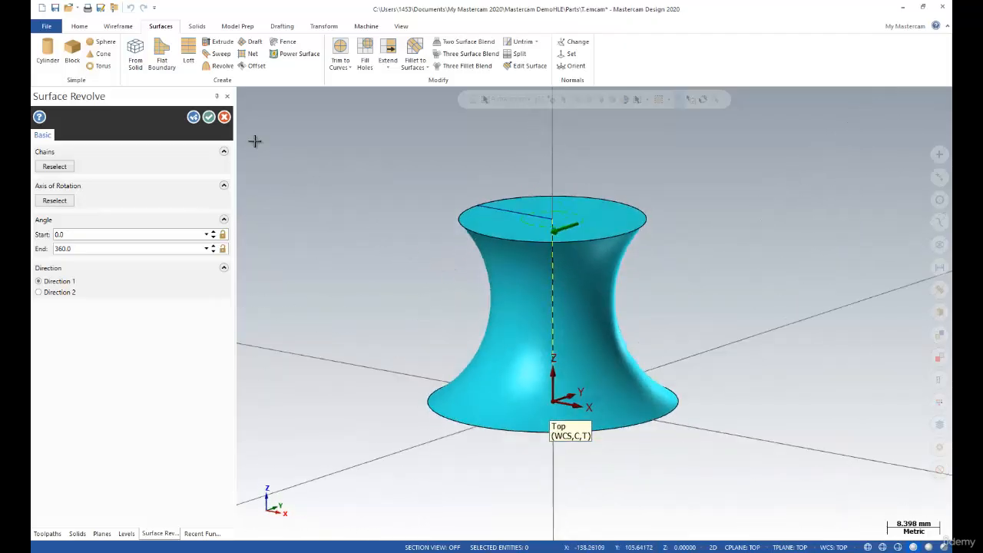
left_click(222, 119)
- Delete the revolved side surface and the flat top and base surfaces, keeping only the wireframe profile
left_click(516, 287)
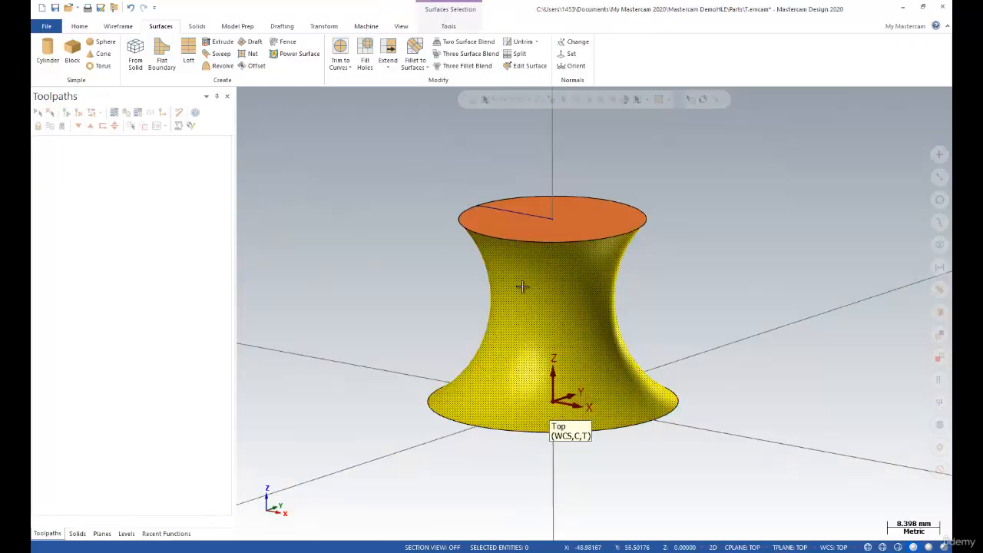
left_click(510, 232)
key("Delete")
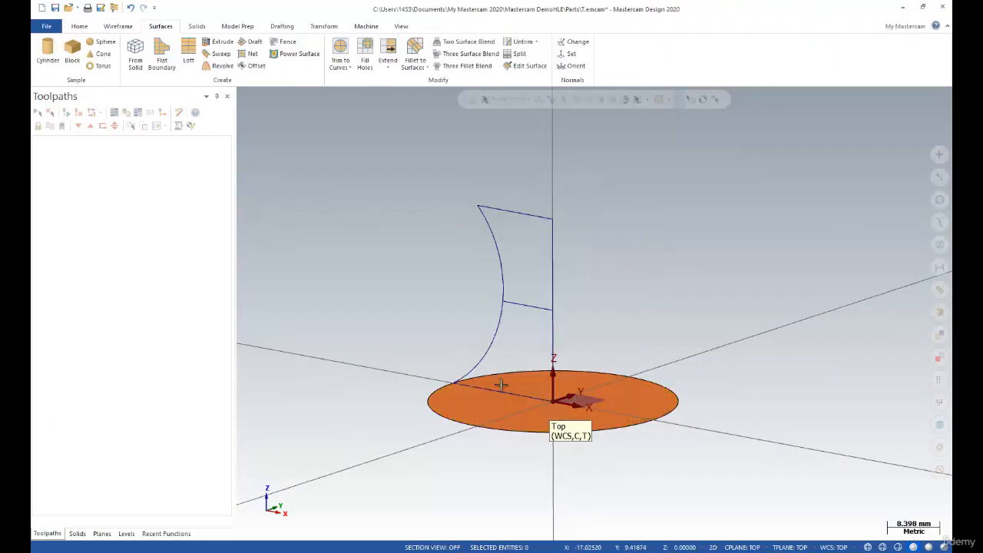
left_click(473, 412)
key("Delete")
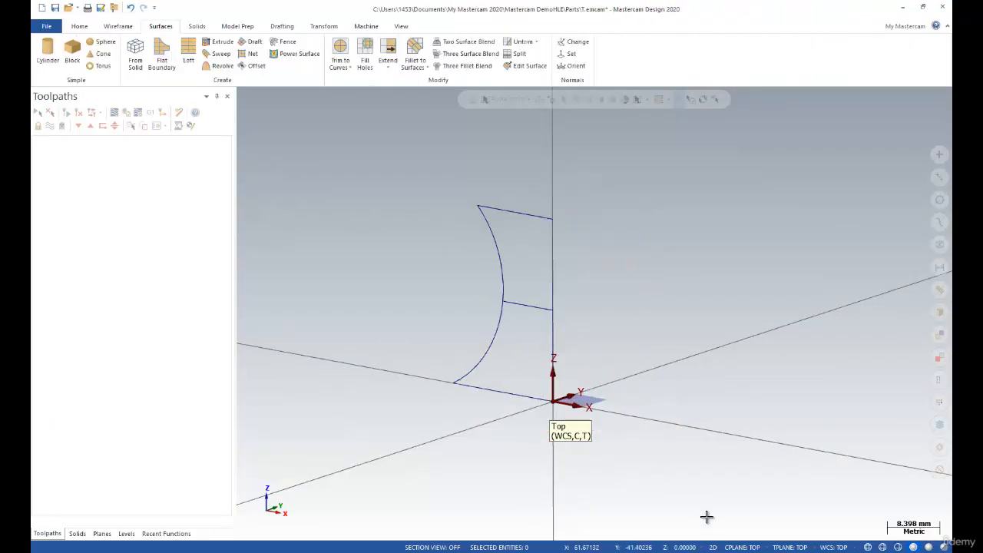
- Set the construction plane to Front and switch to the front view of the profile
left_click(742, 547)
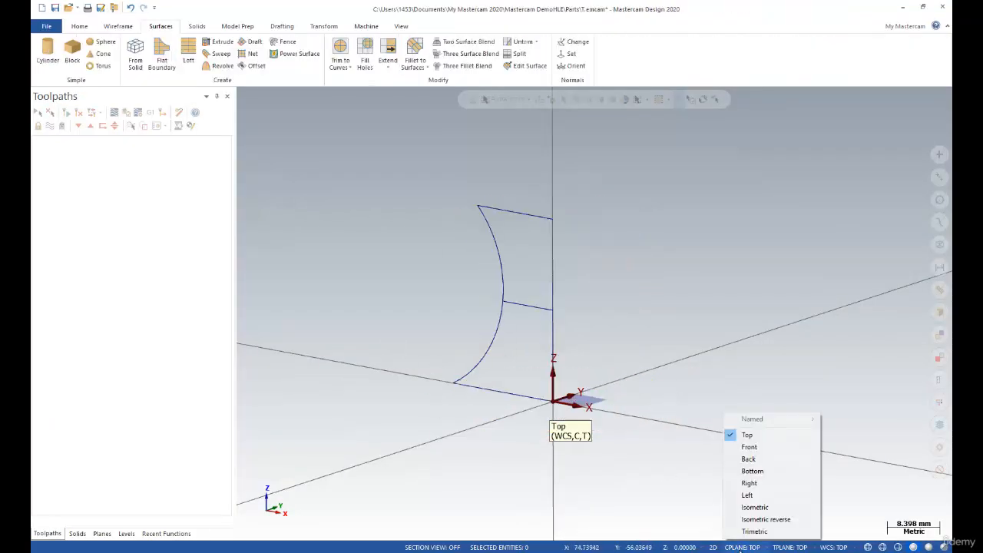
left_click(768, 445)
right_click(421, 281)
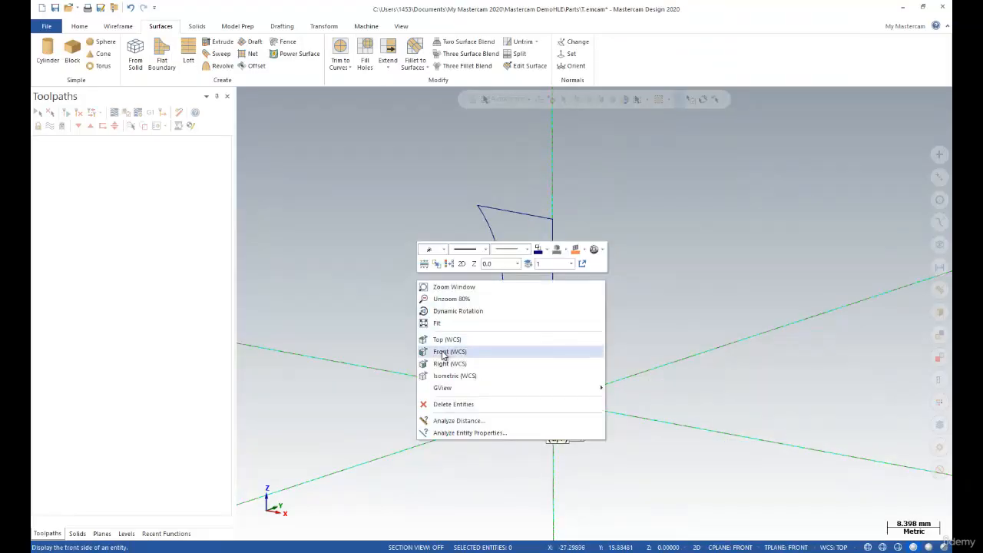
left_click(441, 350)
scroll(435, 260, "up", 1)
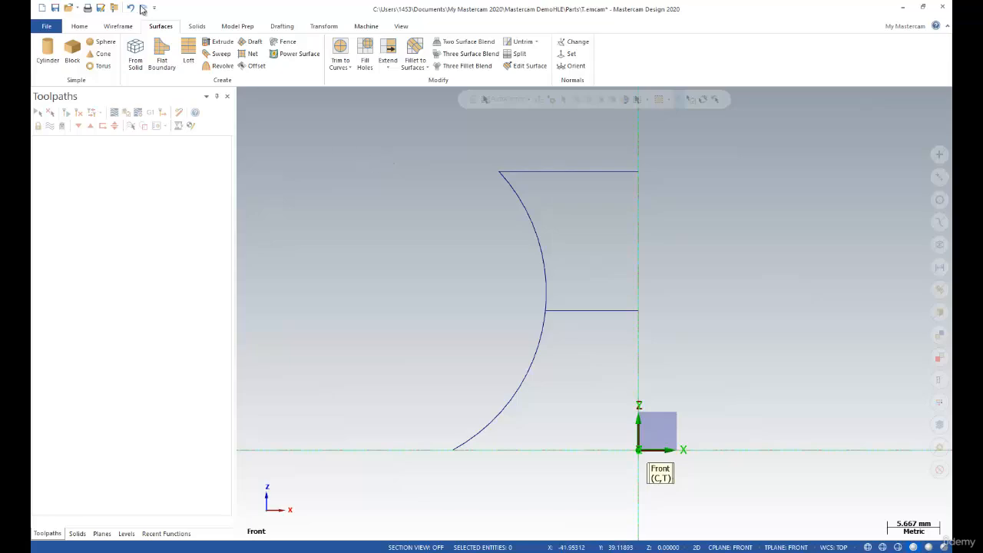
- Fillet the corner between the profile's top line and curved side with a 4 mm radius, trimming both entities
left_click(117, 26)
left_click(785, 52)
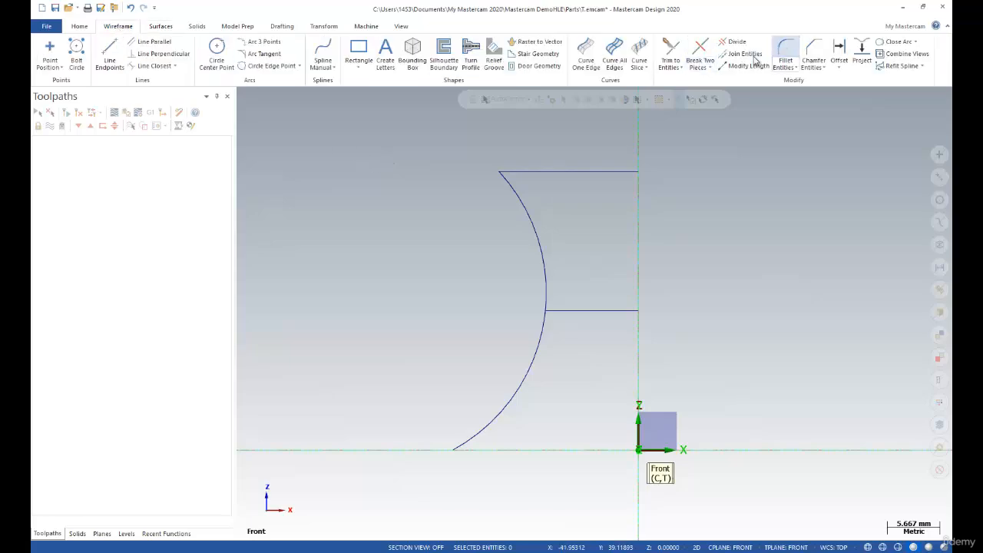
left_click(522, 198)
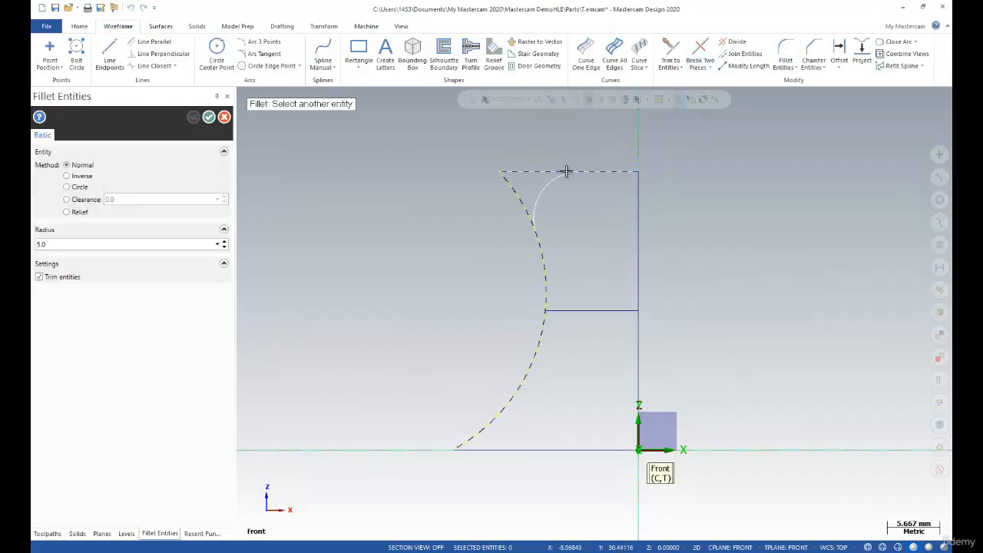
left_click(600, 171)
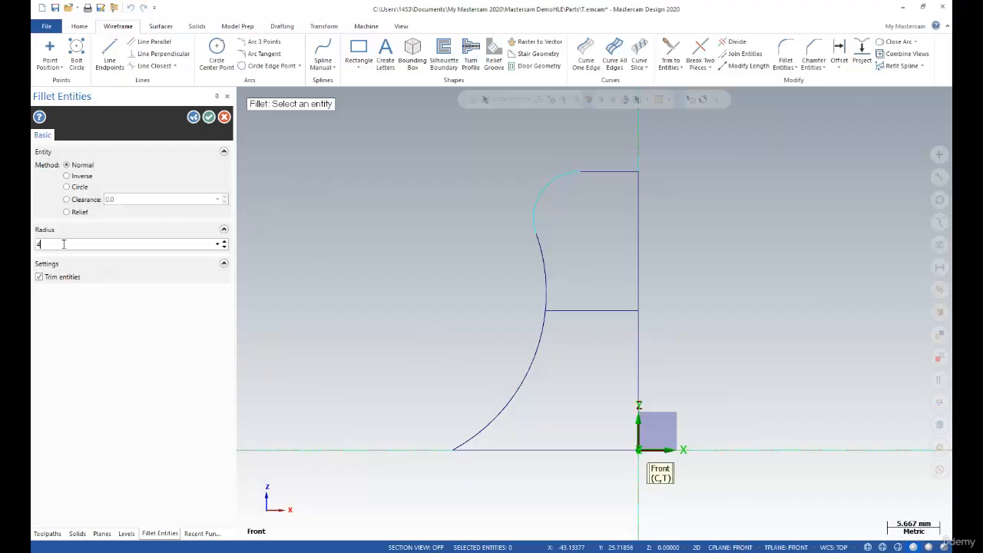
key("Return")
left_click(208, 116)
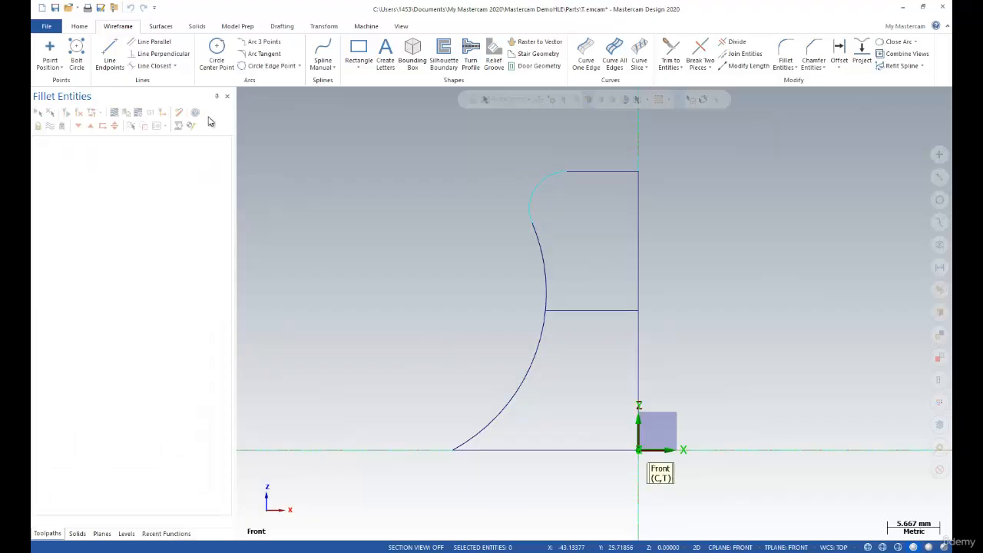
- Create a 360° revolved surface from the filleted outer profile, using the vertical line as the rotation axis, in isometric view
scroll(373, 225, "down", 2)
right_click(377, 234)
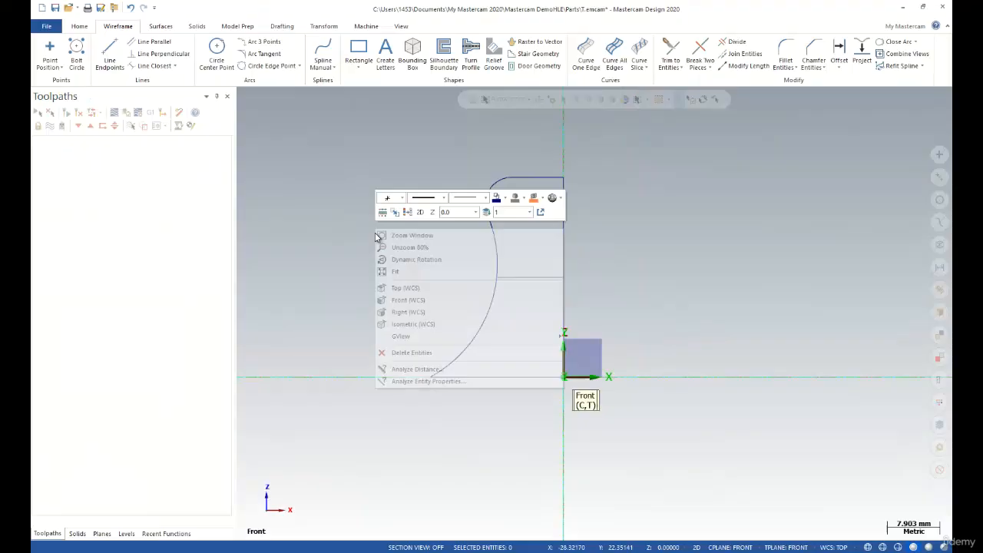
left_click(409, 323)
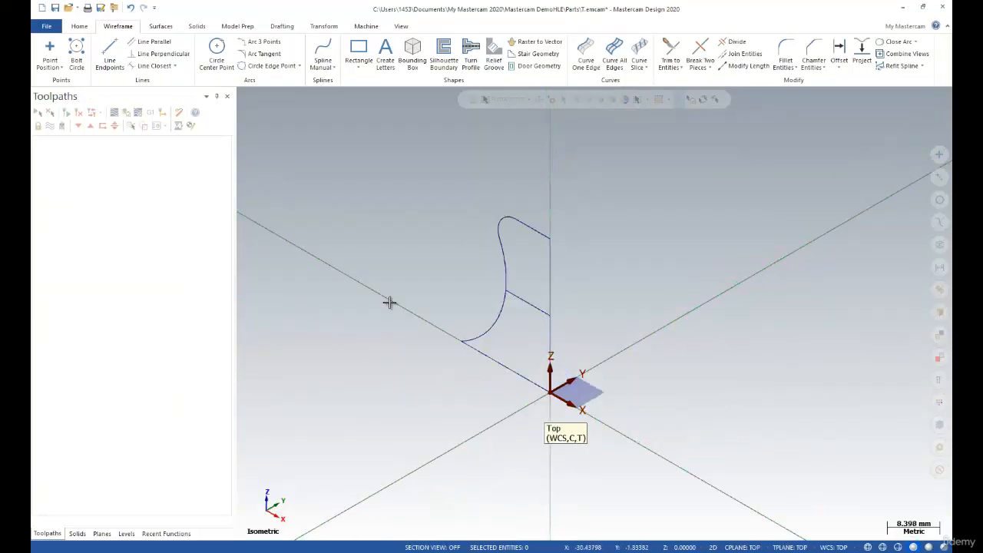
left_click(163, 26)
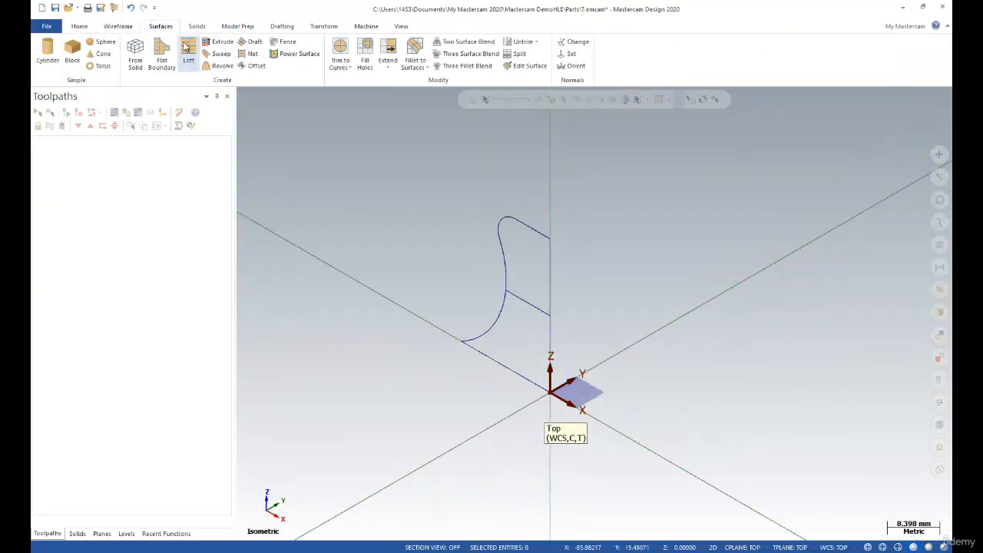
left_click(223, 66)
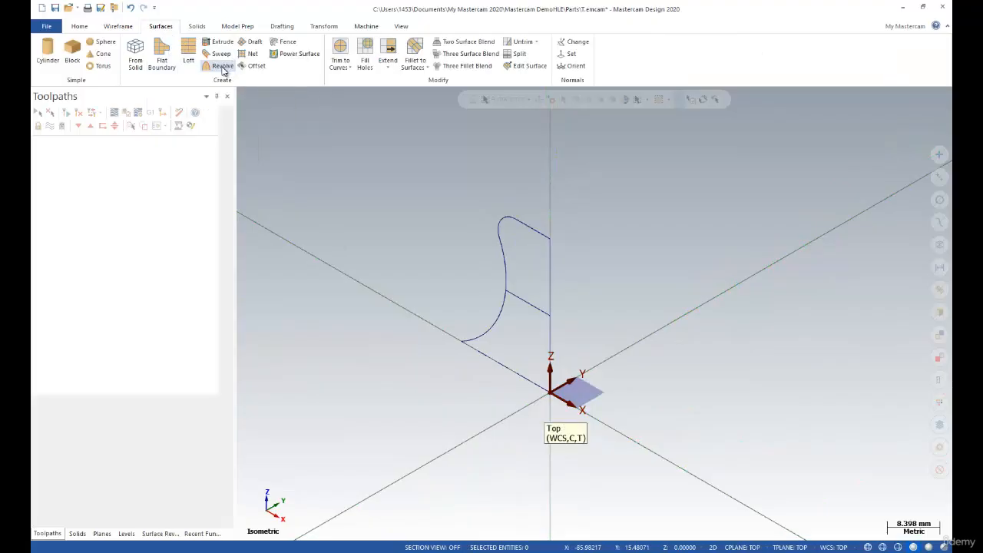
left_click(538, 225)
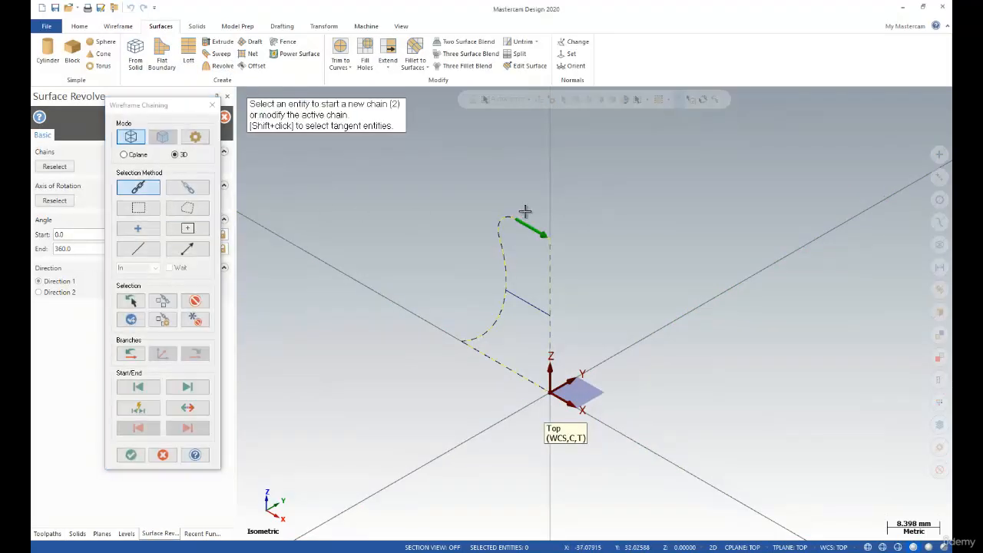
left_click(132, 455)
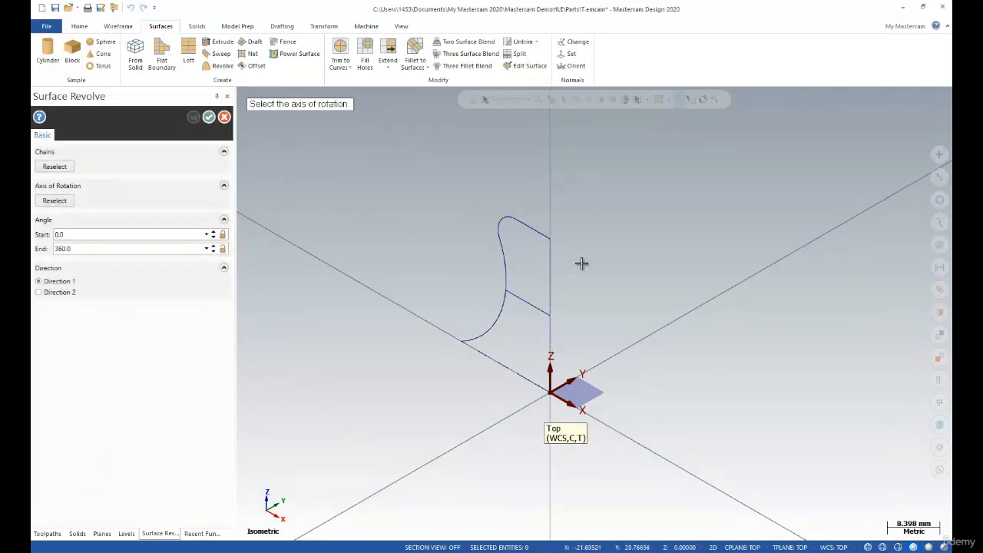
left_click(549, 267)
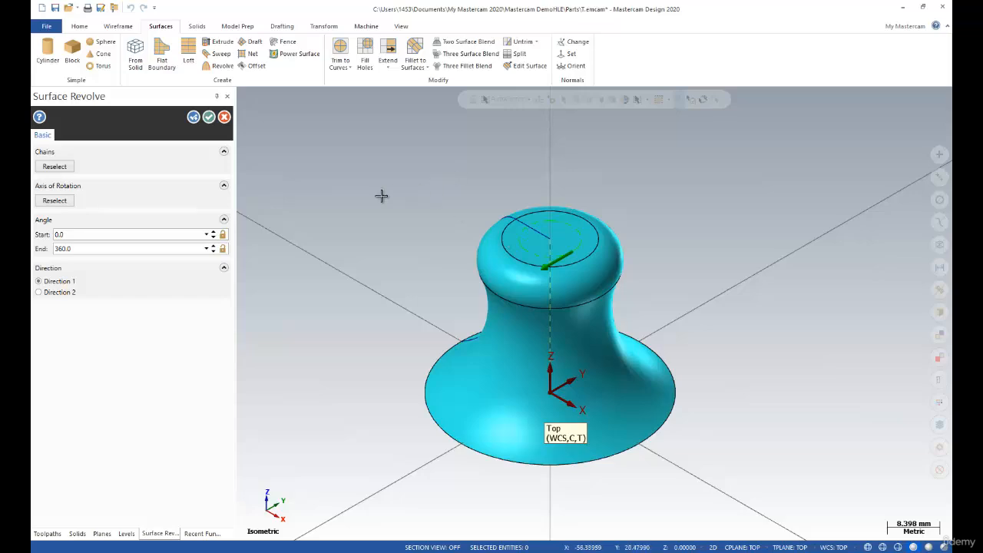
left_click(209, 117)
- Save the part as MultiAxis-003-Pattern-Morph-002.emcam in the 11-Milling-5-Axis folder
scroll(465, 211, "down", 2)
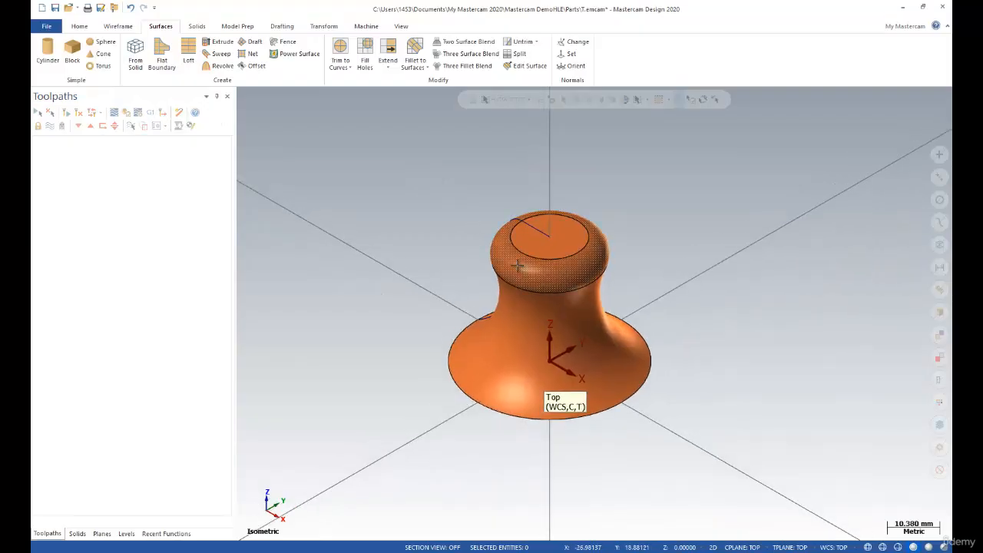
middle_click_drag(518, 265, 461, 253)
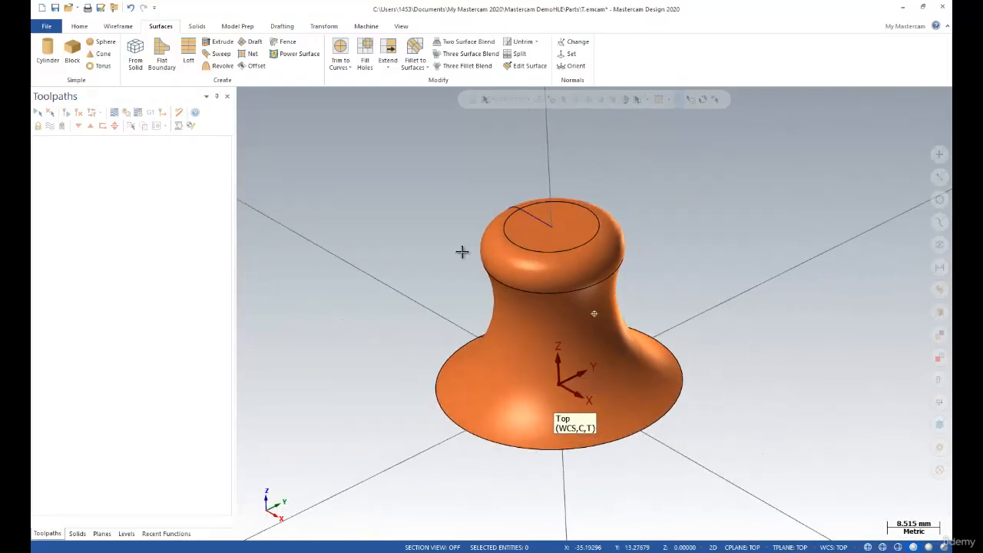
scroll(461, 251, "up", 2)
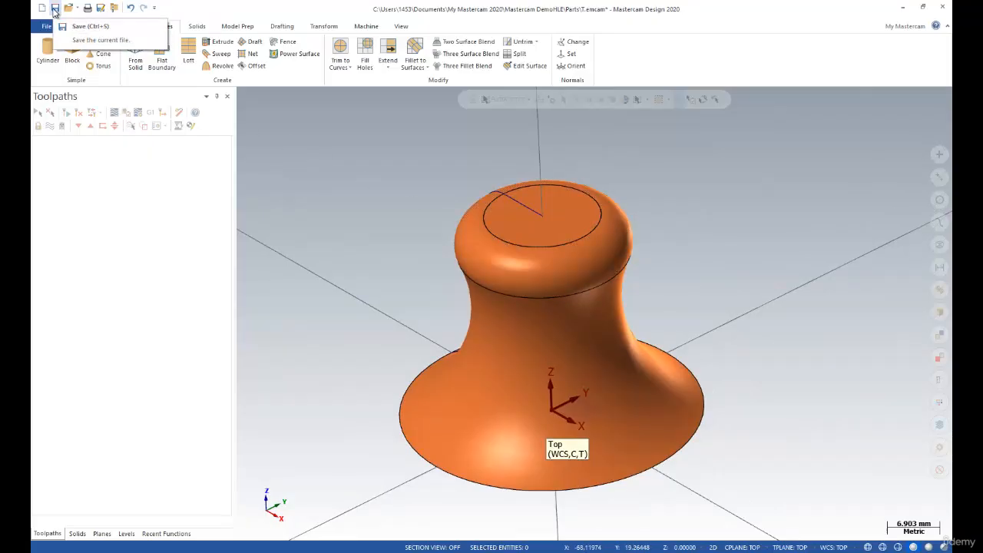
left_click(54, 9)
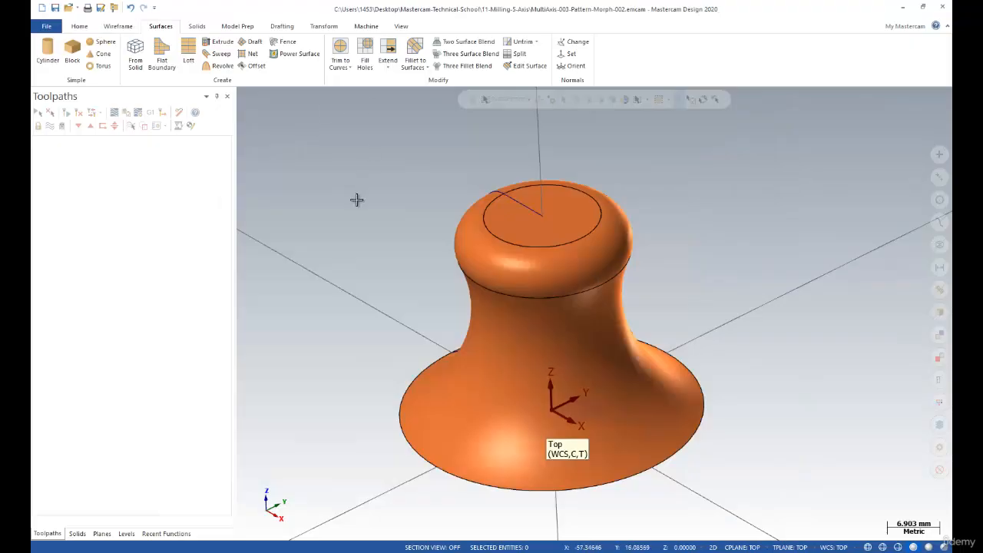
- Add a machine group with the default mill machine definition
scroll(358, 199, "down", 1)
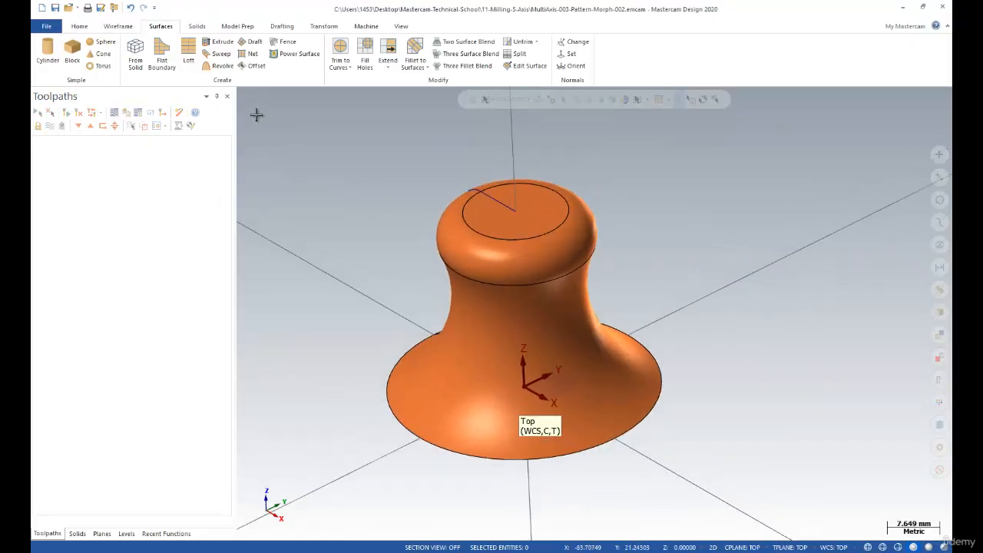
left_click(366, 26)
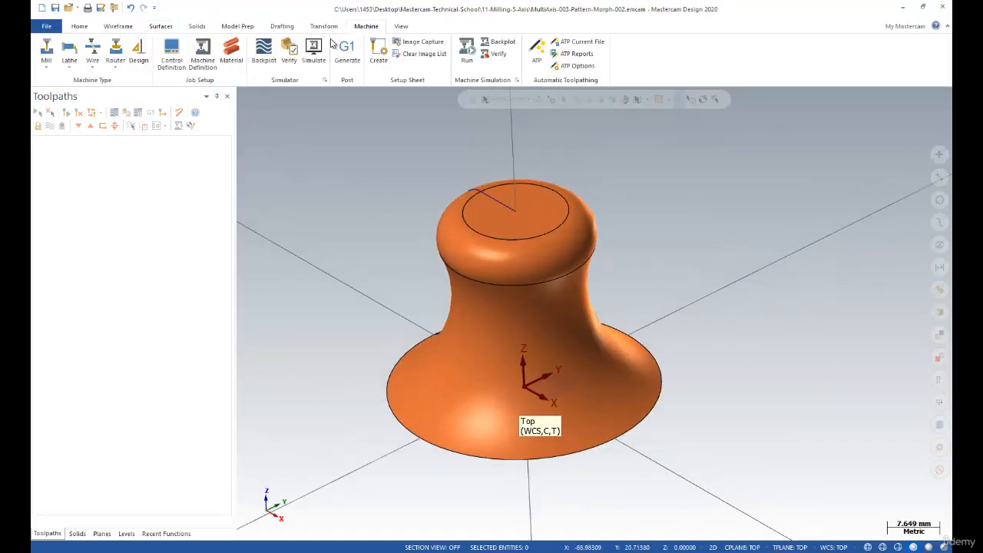
left_click(46, 56)
left_click(63, 82)
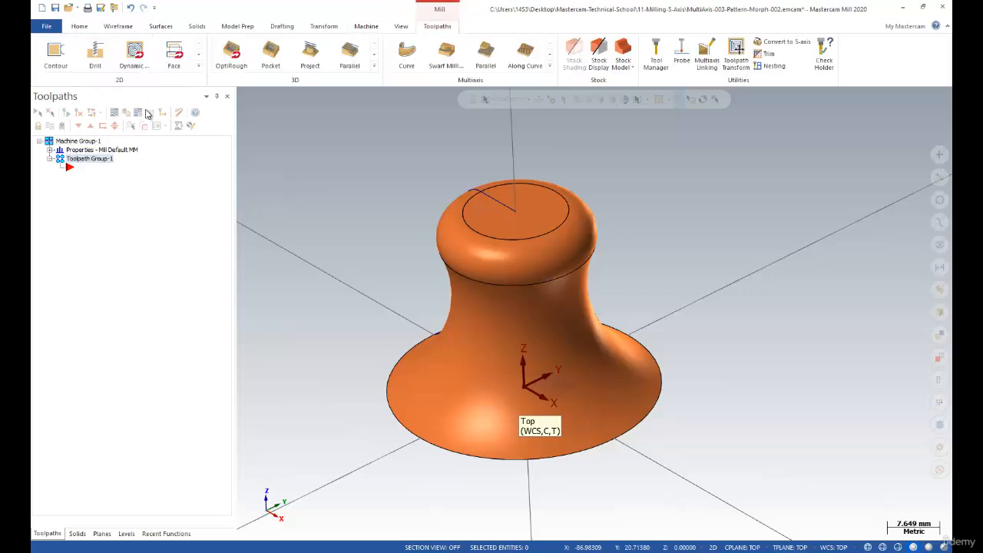
- Create a multiaxis Morph pattern toolpath in the toolpath group and check its toolpath type
right_click(80, 168)
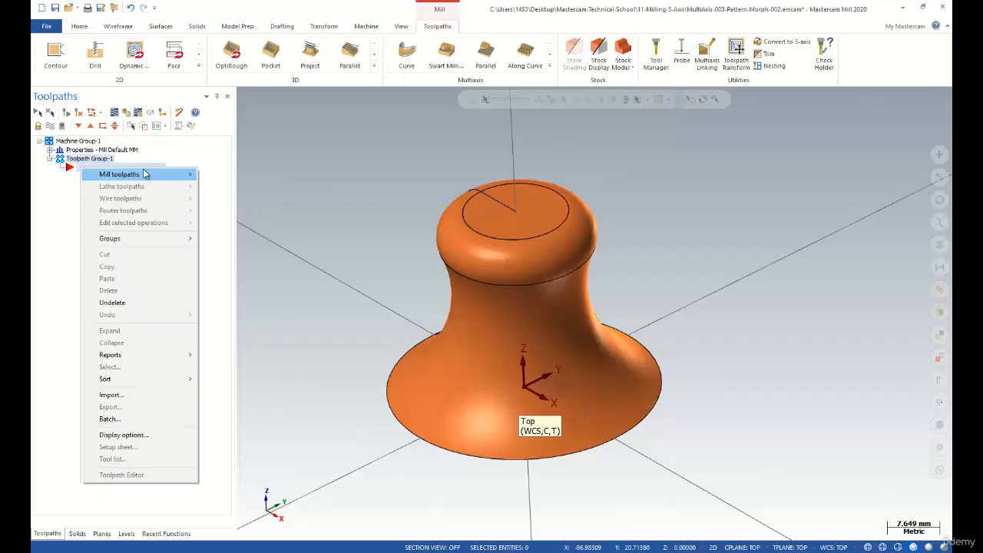
mouse_move(156, 174)
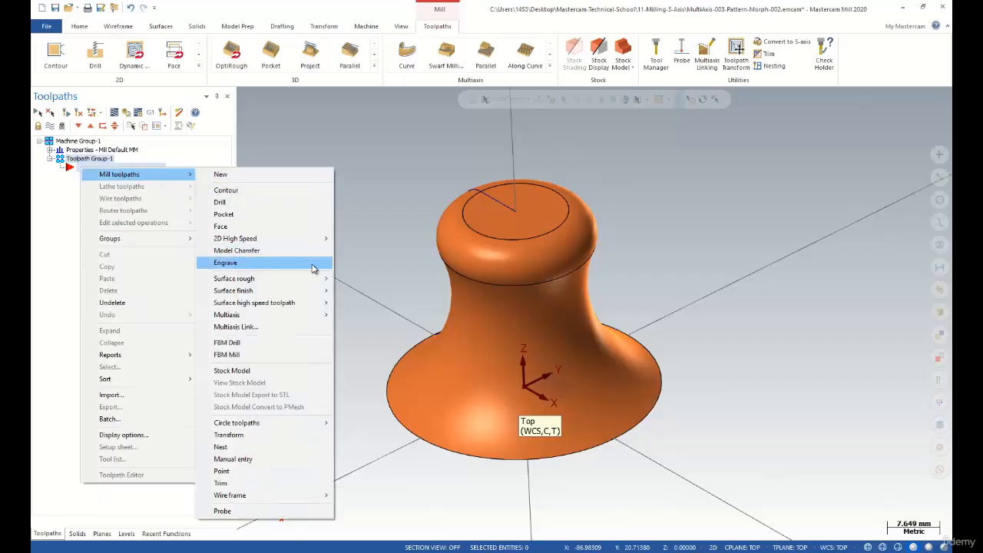
mouse_move(259, 319)
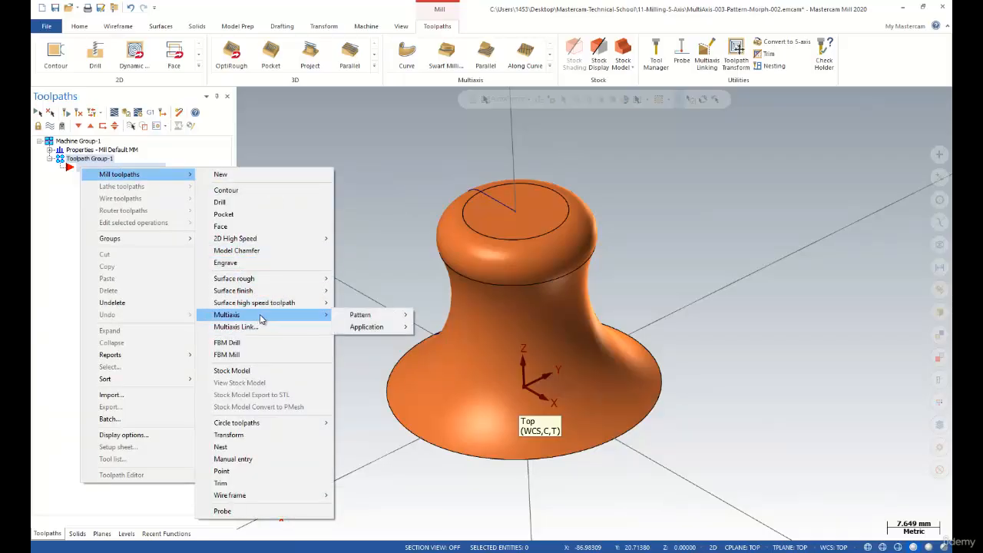
mouse_move(377, 316)
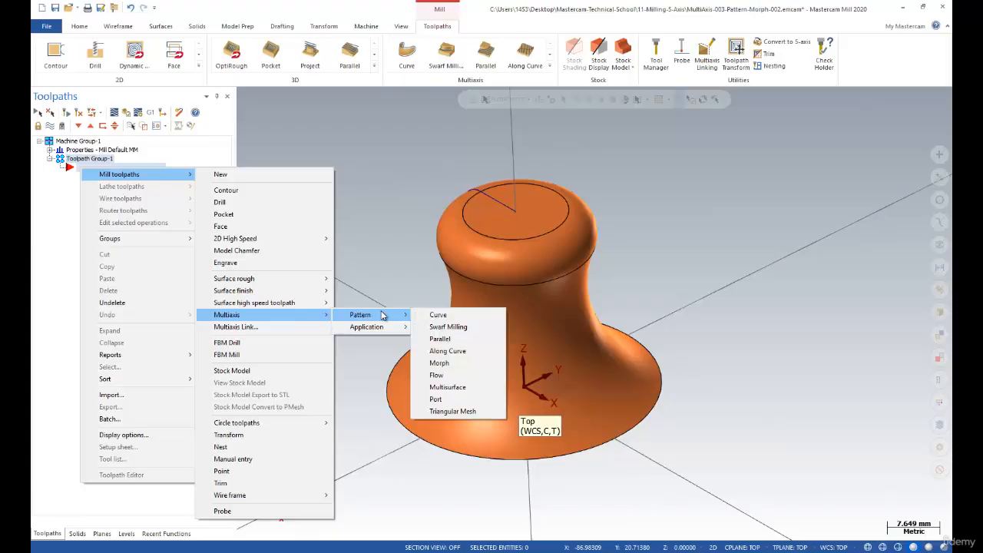
left_click(442, 362)
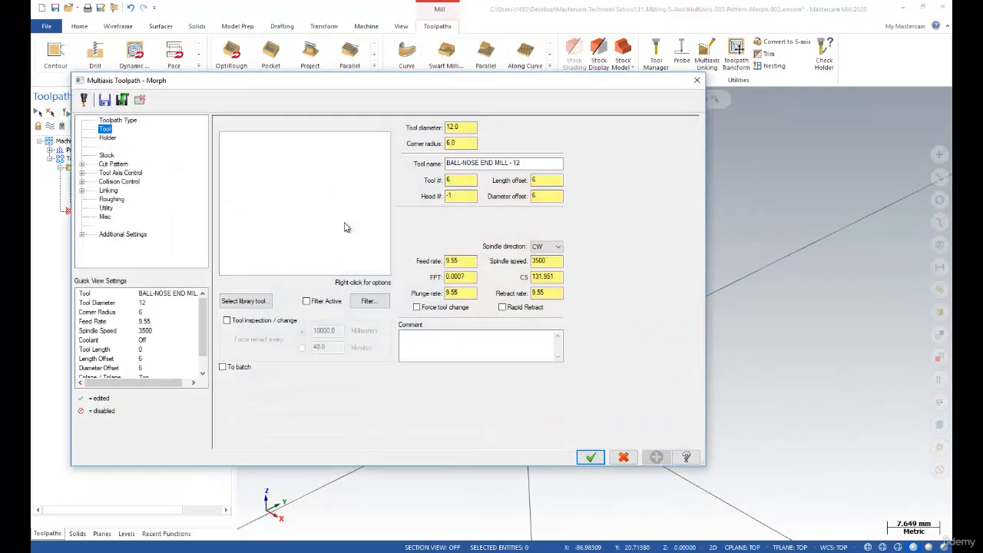
left_click(119, 122)
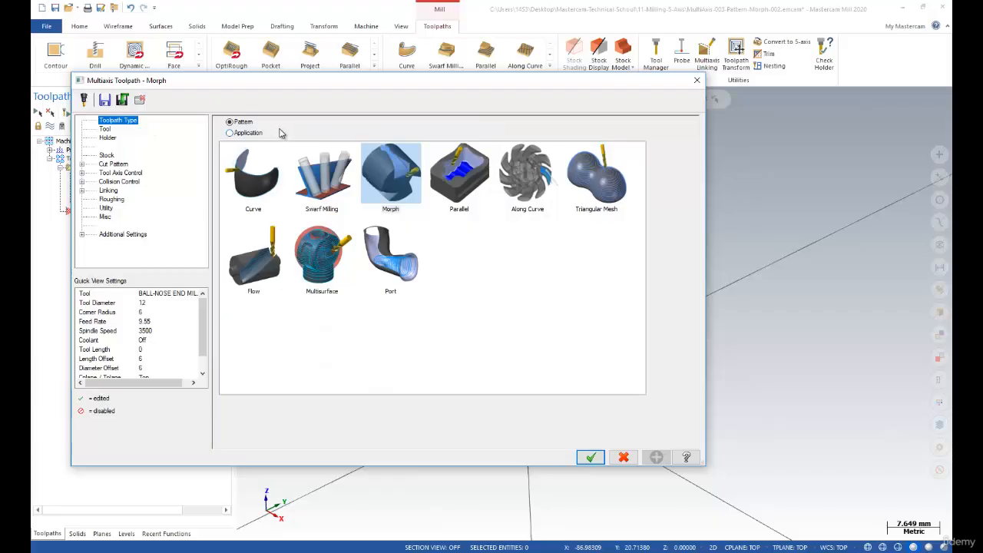
mouse_move(298, 90)
left_mouse_down()
mouse_move(318, 97)
mouse_move(311, 100)
left_mouse_up()
- Define a new ball endmill with a 12 mm cutting diameter for the Morph toolpath, keeping the default geometry and properties
left_click(128, 143)
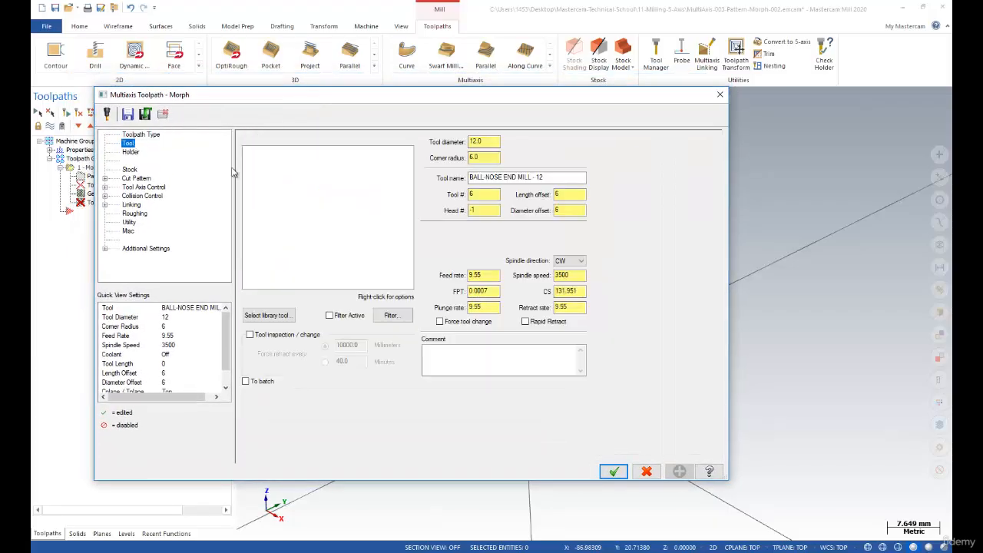
right_click(284, 171)
left_click(323, 189)
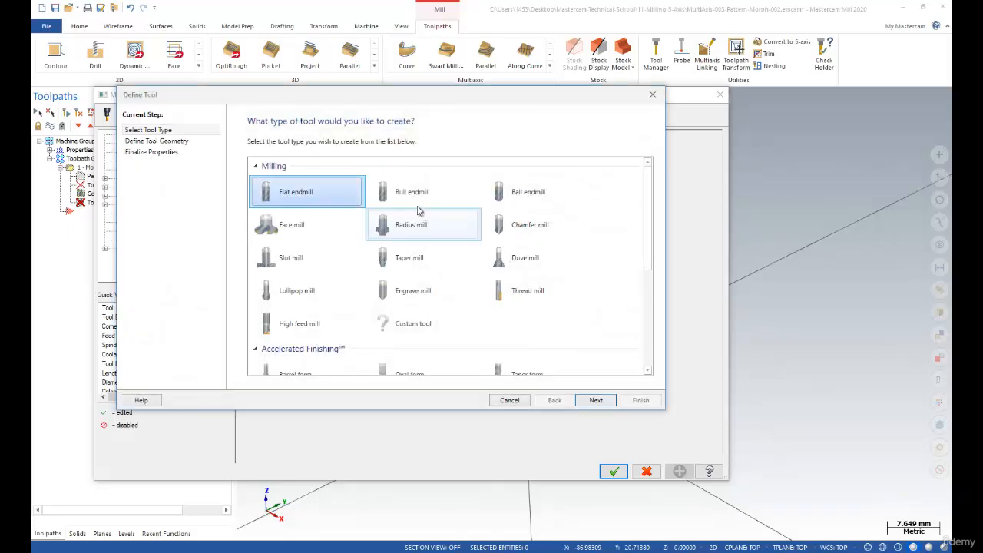
left_click(546, 198)
left_click(596, 400)
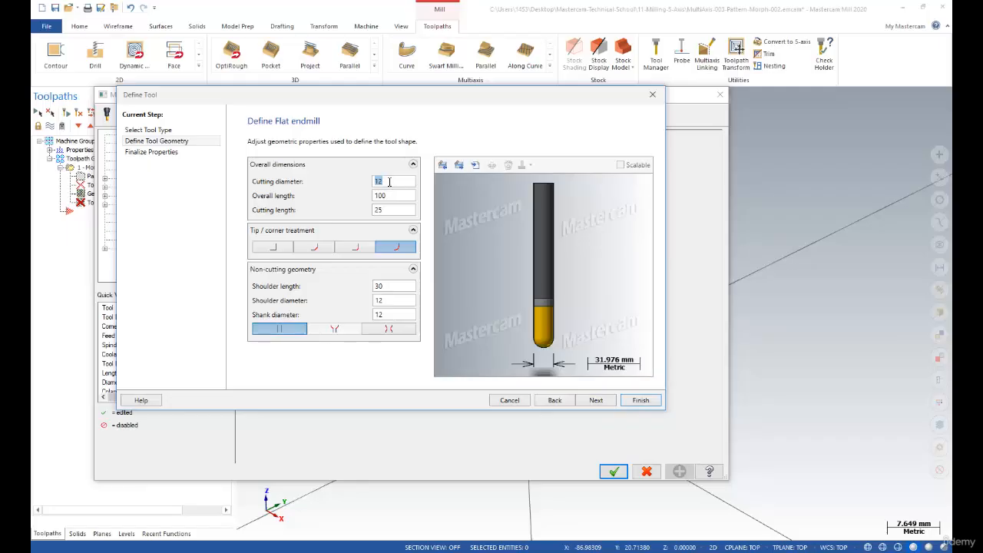
left_click(594, 400)
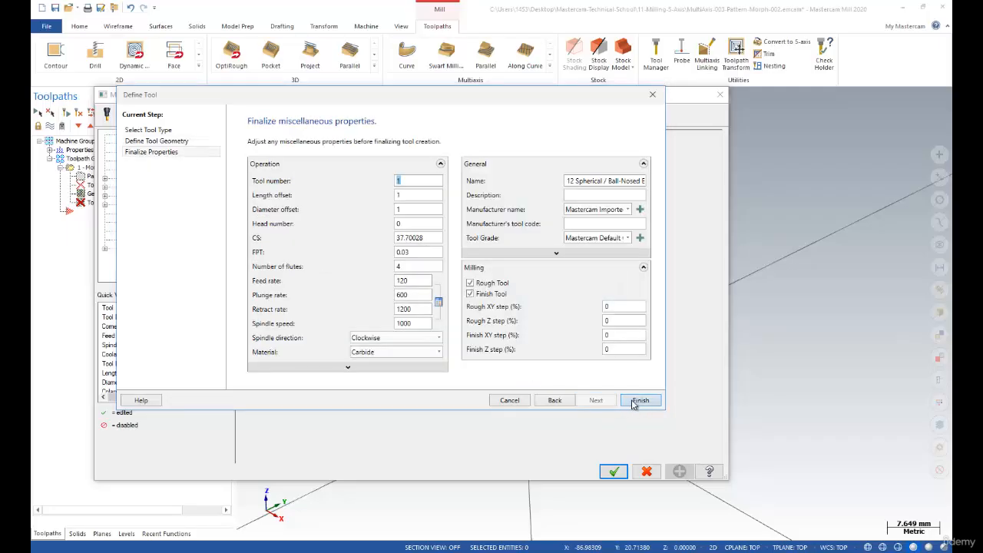
left_click(639, 400)
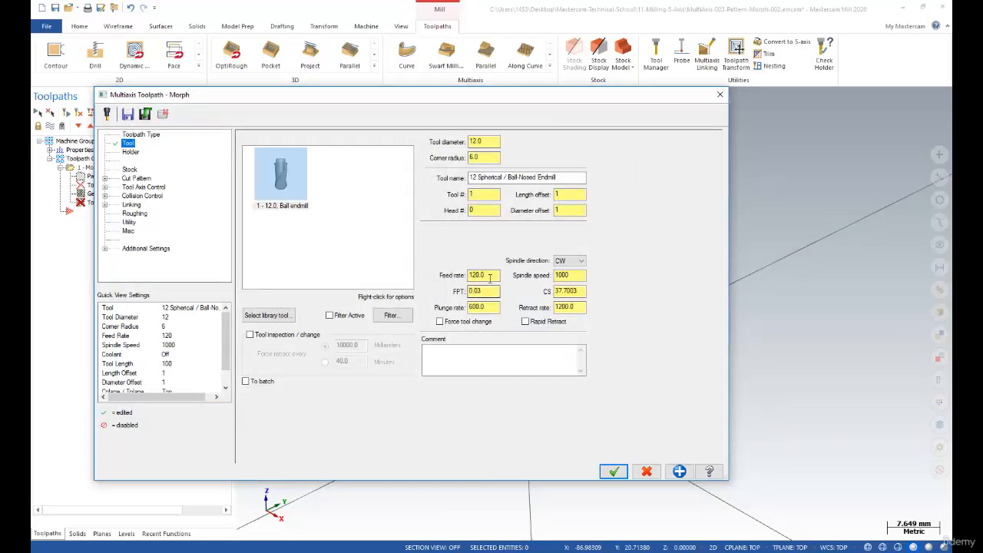
- Set the tool's feed per tooth to 0.1 and cutting speed to 250, and enable rapid retract
left_click_drag(475, 290, 486, 291)
type("1")
double_click(578, 291)
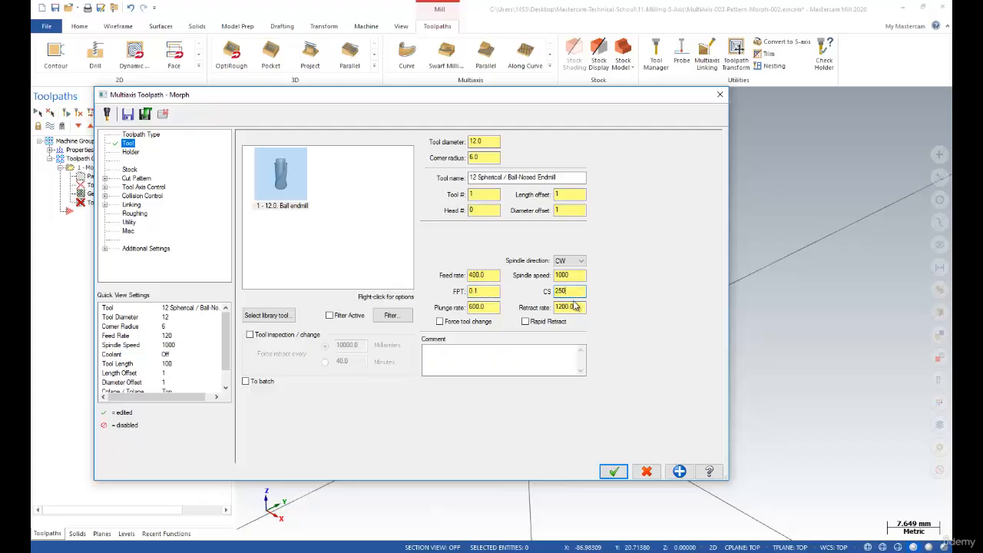
type("250")
key("Tab")
double_click(492, 306)
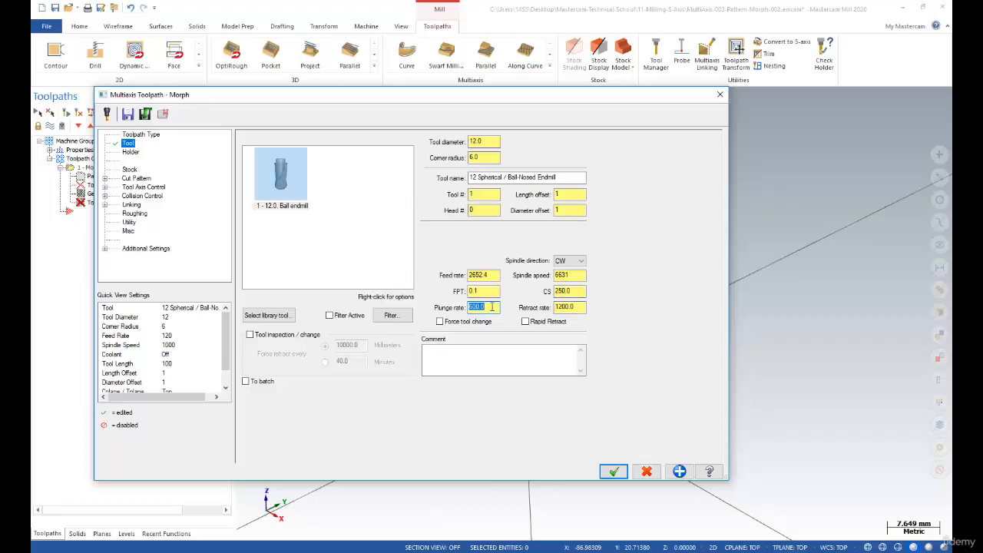
double_click(572, 307)
left_click(525, 324)
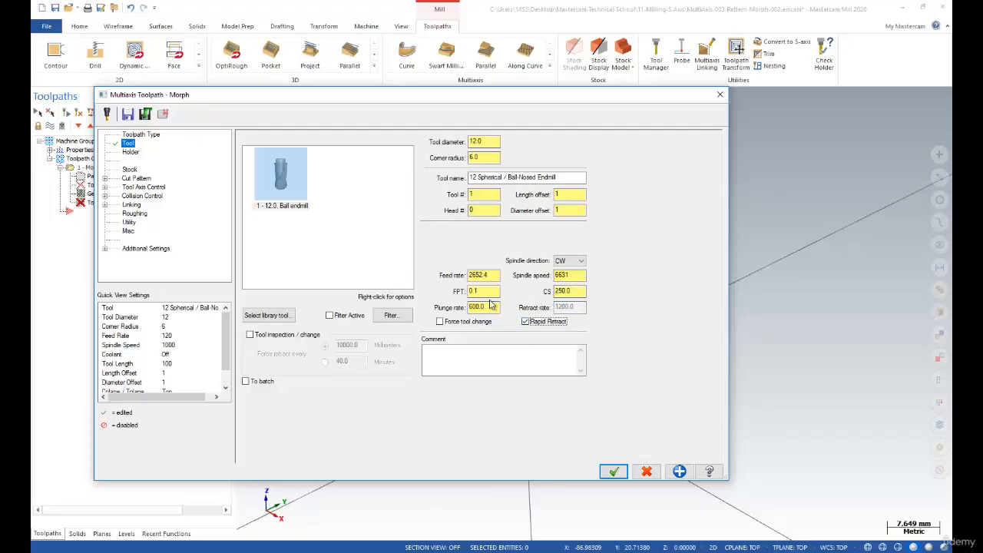
- Review the Morph toolpath's cut pattern settings and accept the toolpath without selecting its curves and drive surfaces
left_click(136, 179)
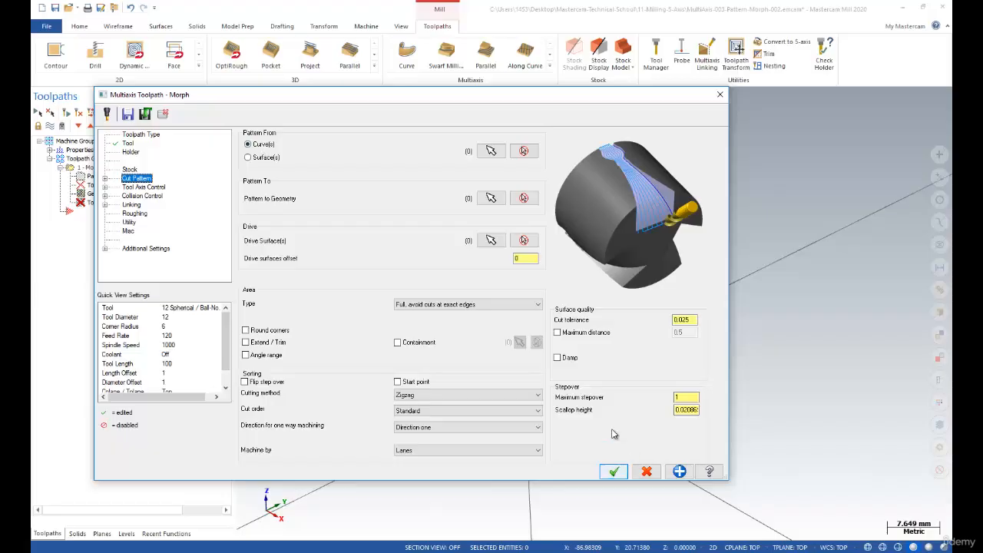
left_click_drag(538, 112, 544, 92)
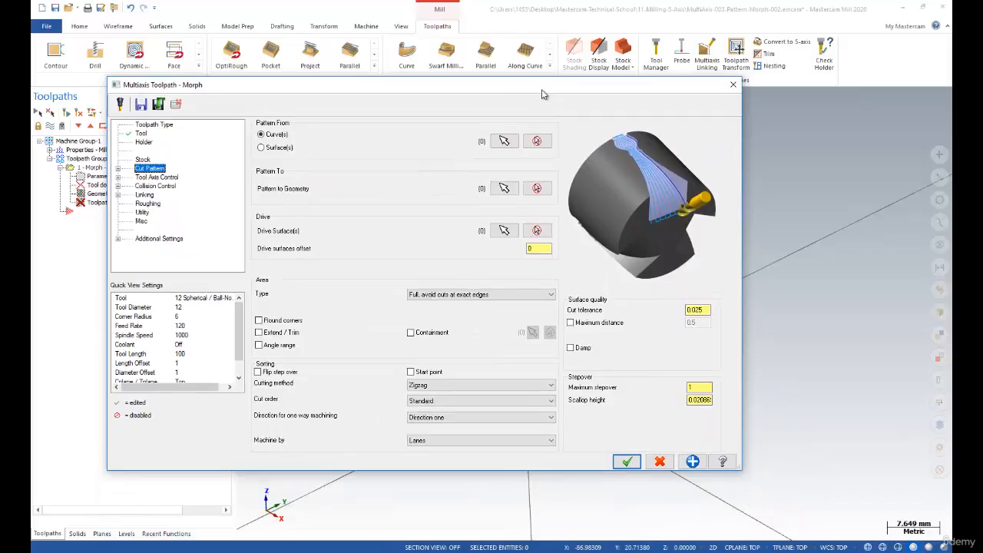
left_click(627, 460)
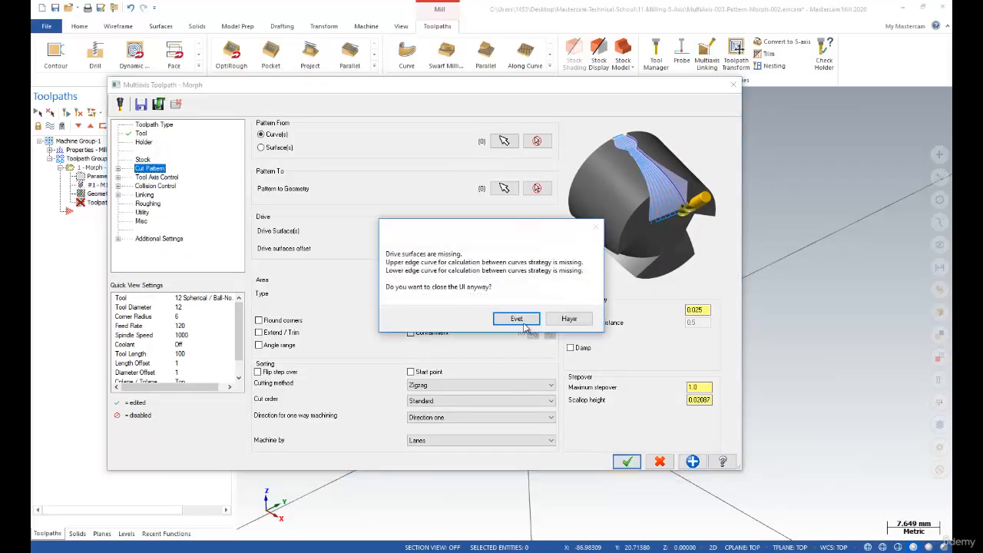
left_click(517, 317)
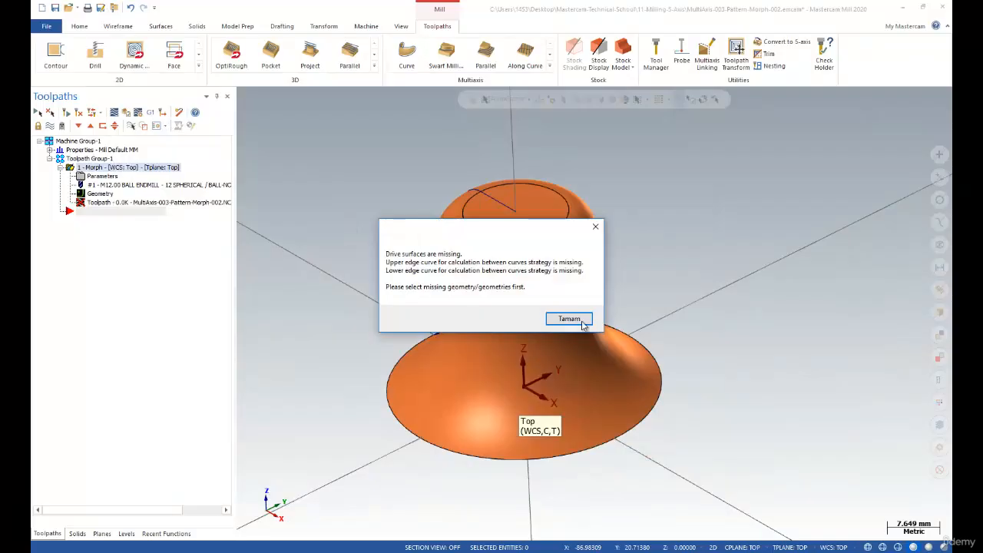
left_click(582, 323)
left_click(487, 311)
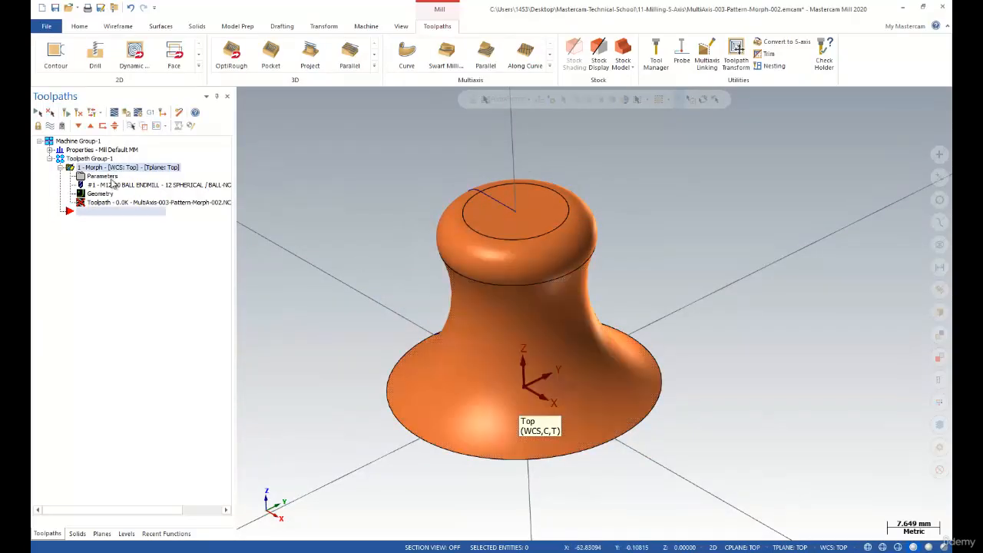
- Leave the curve-on-edge command and set the wireframe color to dark green for new curves
scroll(433, 254, "up", 2)
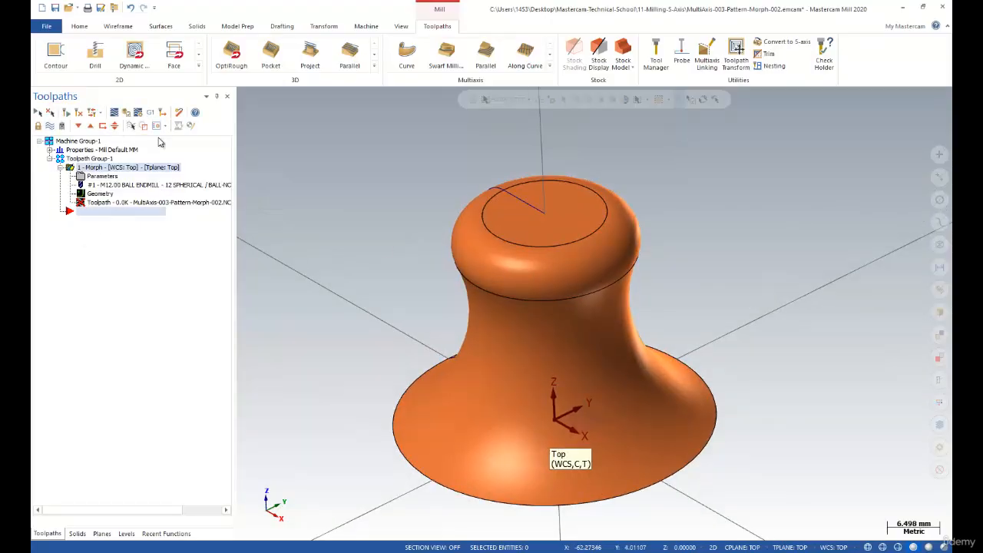
left_click(117, 30)
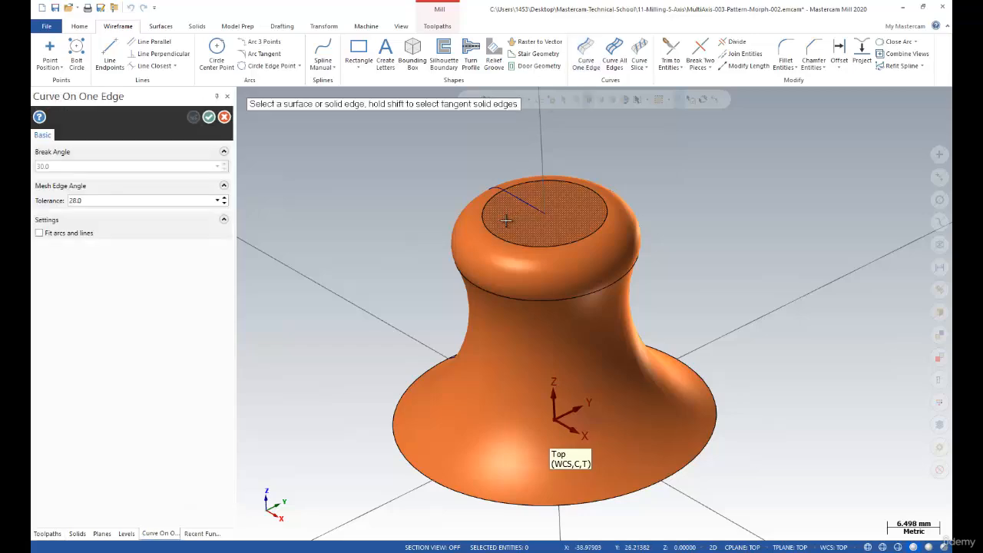
key("Escape")
right_click(362, 192)
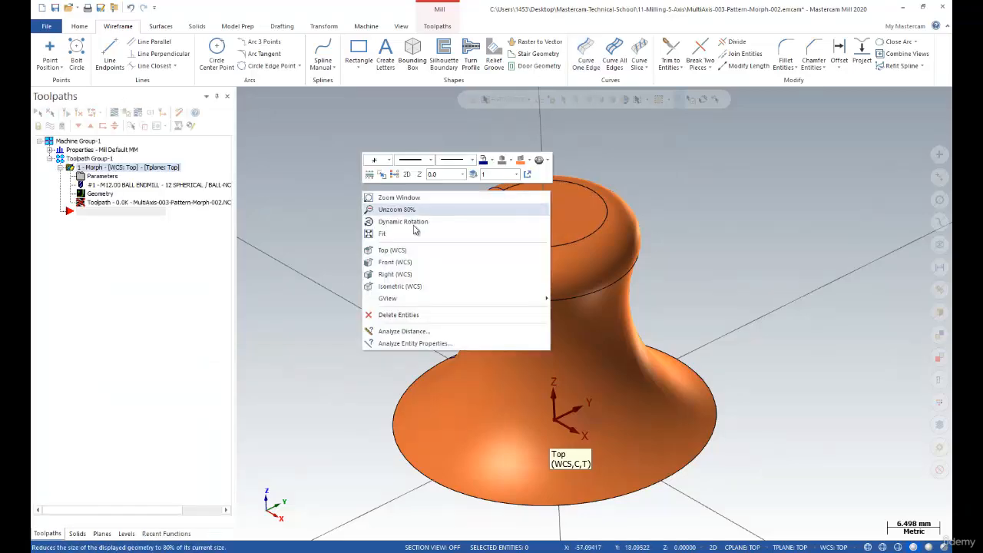
left_click(492, 161)
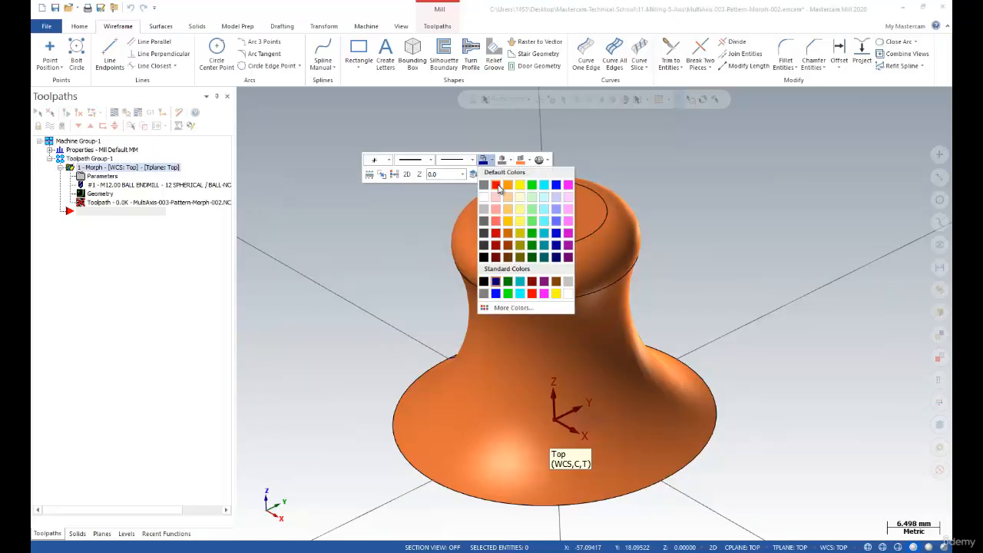
left_click(507, 282)
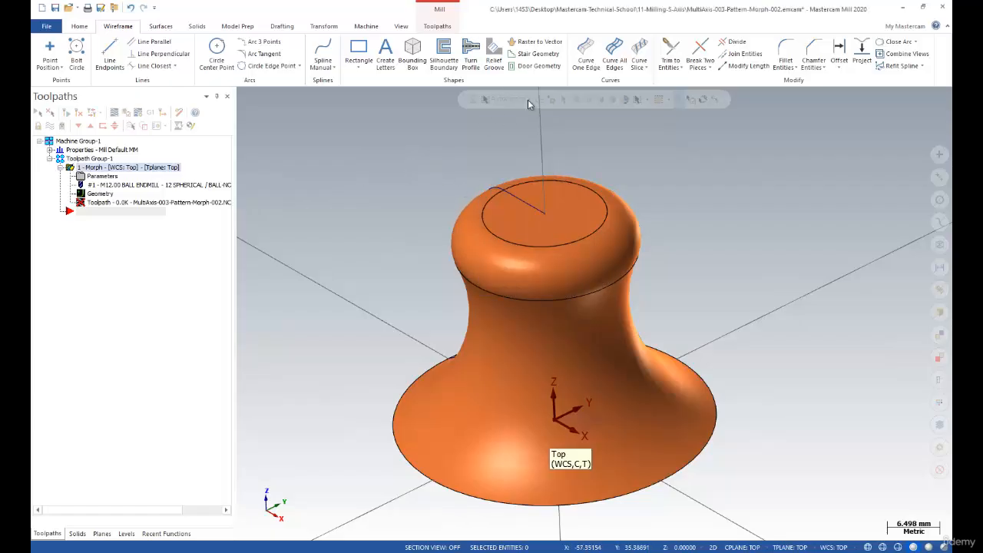
left_click(585, 53)
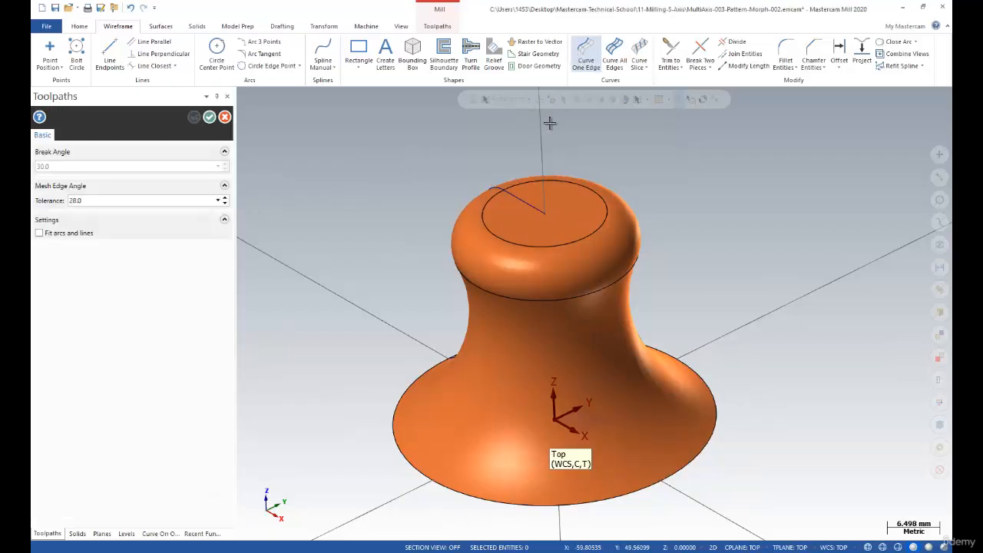
left_click(458, 215)
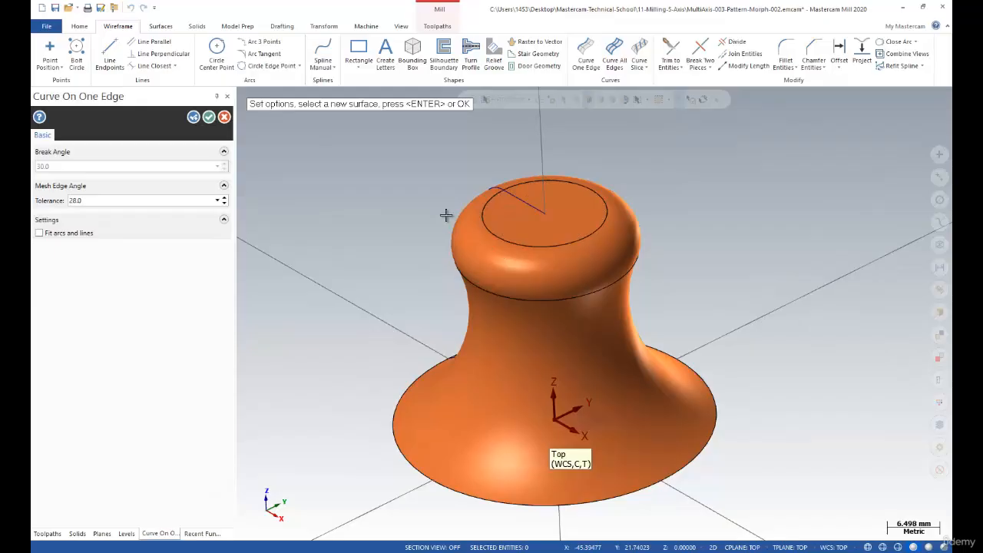
key("Return")
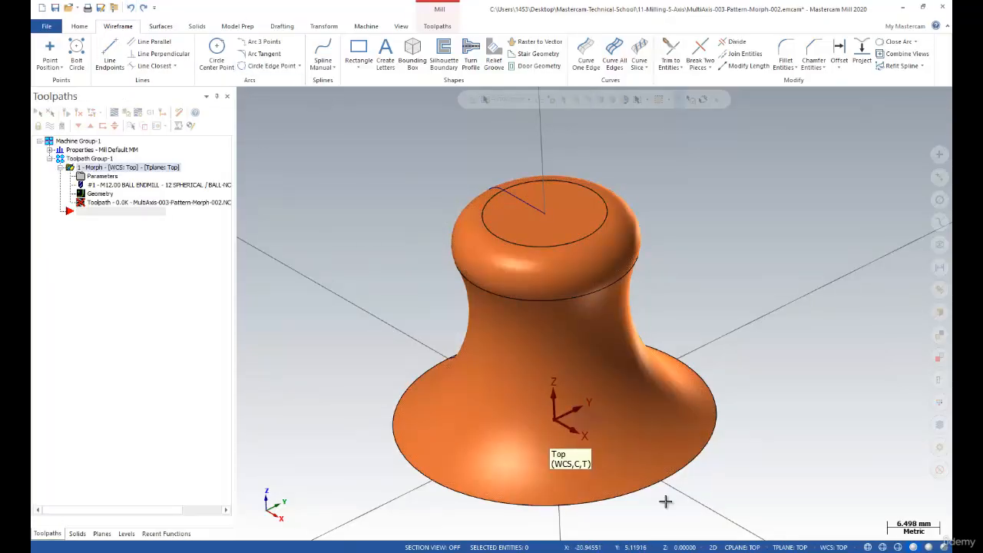
- Switch to 3D construction mode and create single-edge curves on the top circle, the lower fillet edge and the base circle
left_click(713, 548)
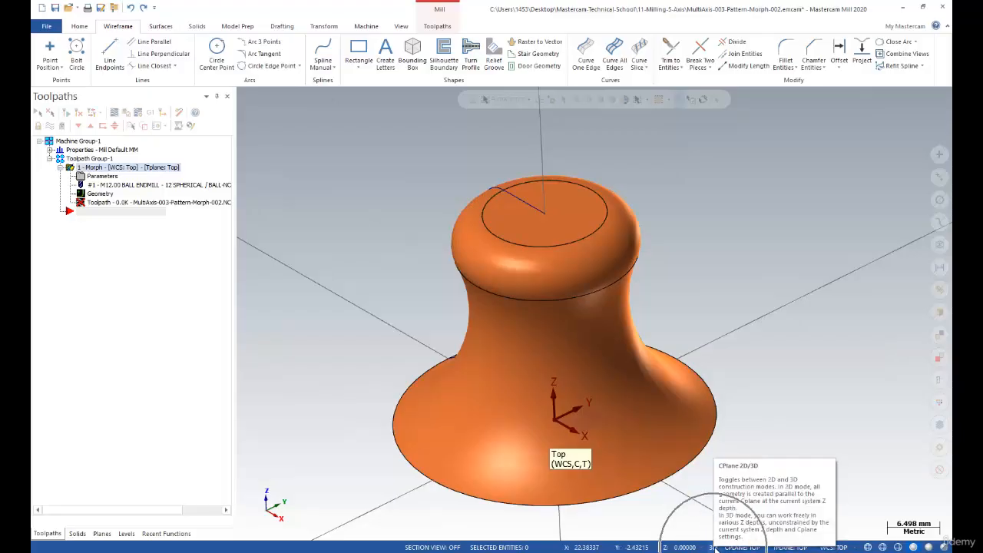
left_click(585, 56)
left_click(461, 213)
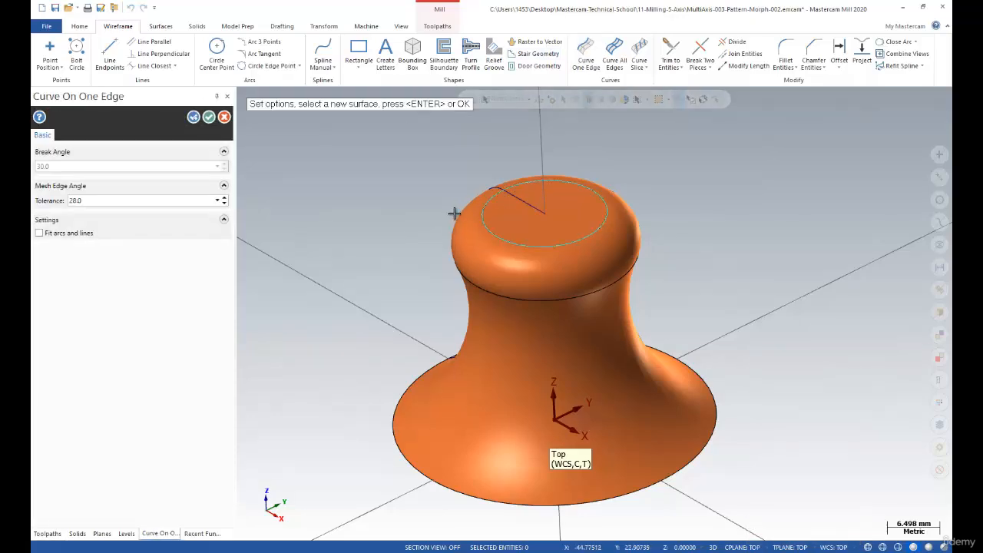
left_click(465, 256)
left_click(495, 319)
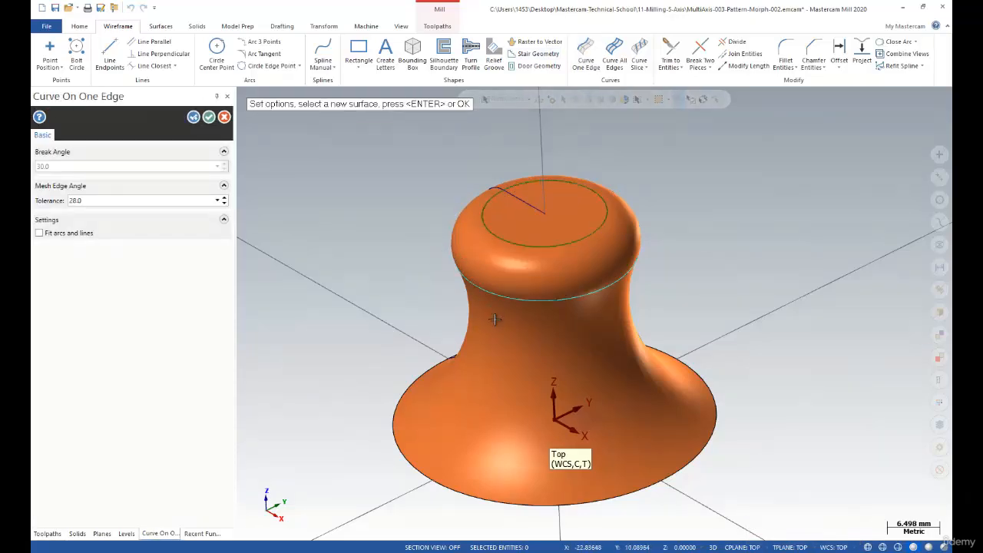
left_click(437, 397)
left_click(375, 390)
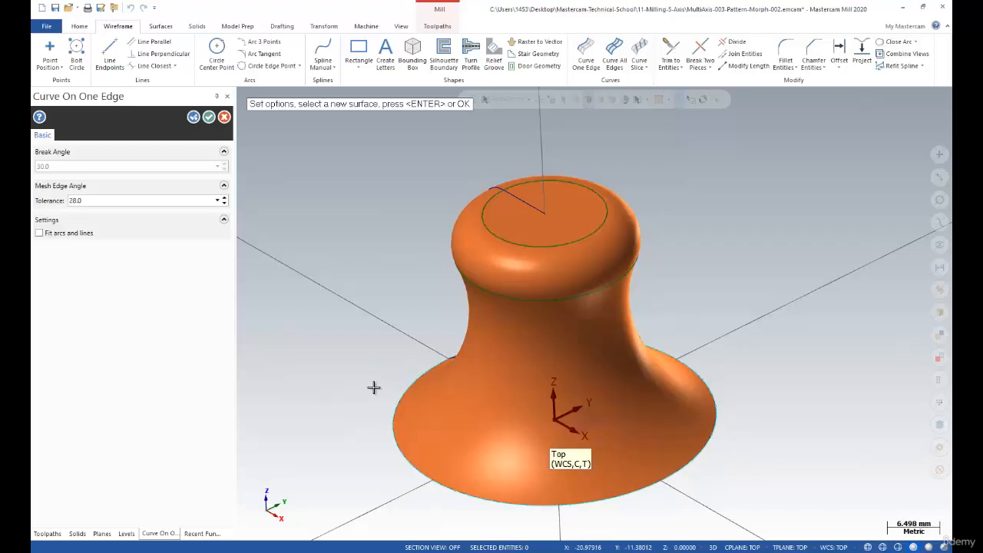
left_click(209, 117)
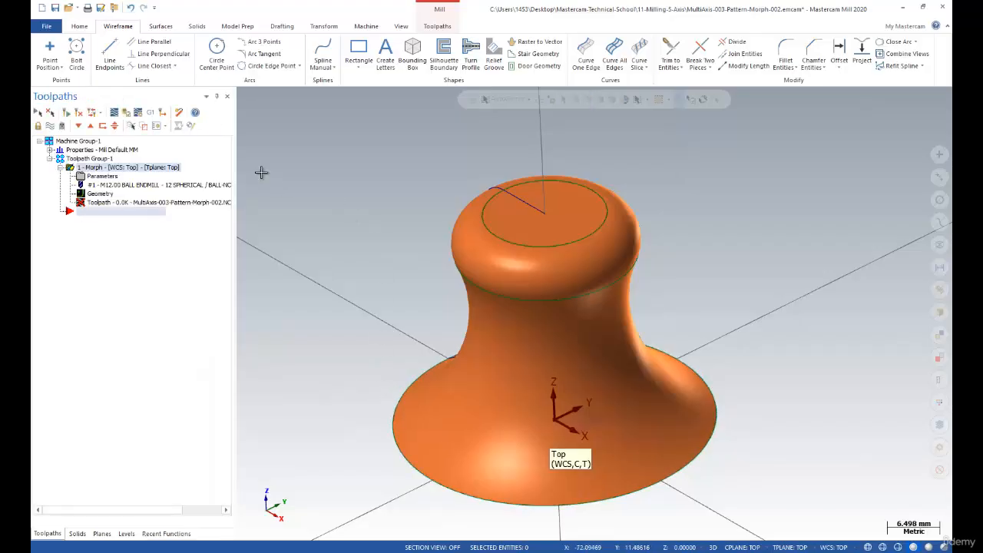
- Show the model as wireframe, move the blue profile entities to level 2, and restore the outline shaded display
scroll(443, 291, "down", 3)
middle_click_drag(503, 271, 471, 285)
scroll(269, 244, "up", 2)
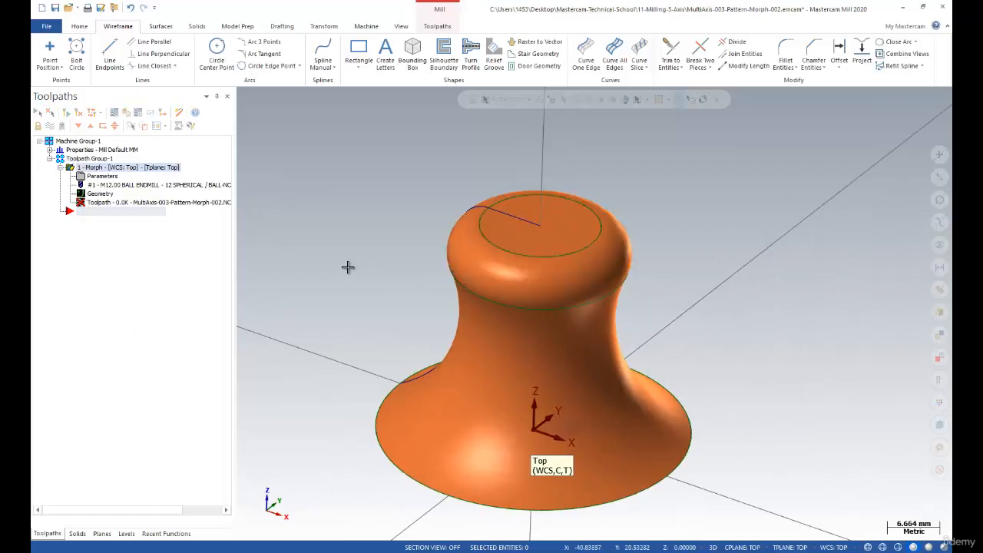
left_click(400, 26)
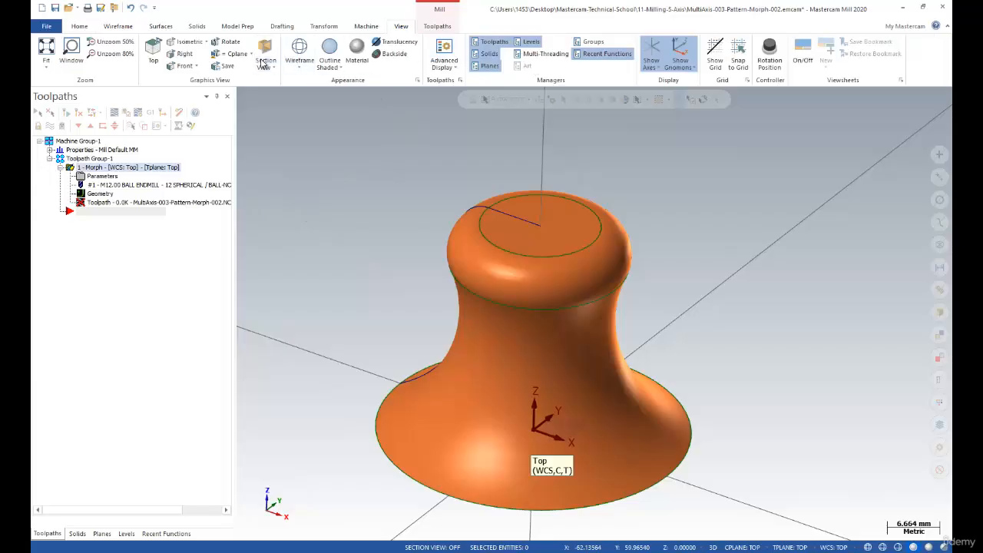
left_click(299, 58)
right_click(308, 159)
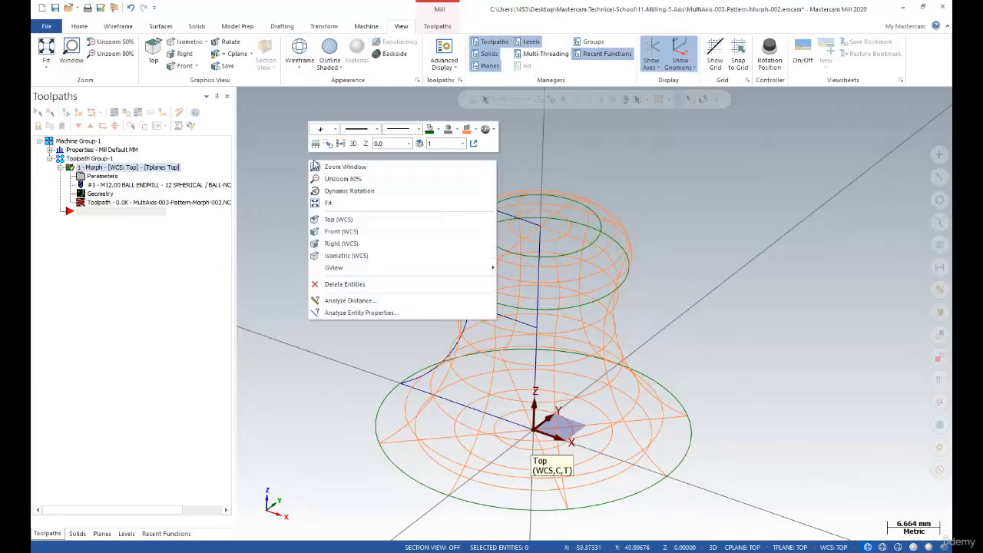
left_click(420, 143)
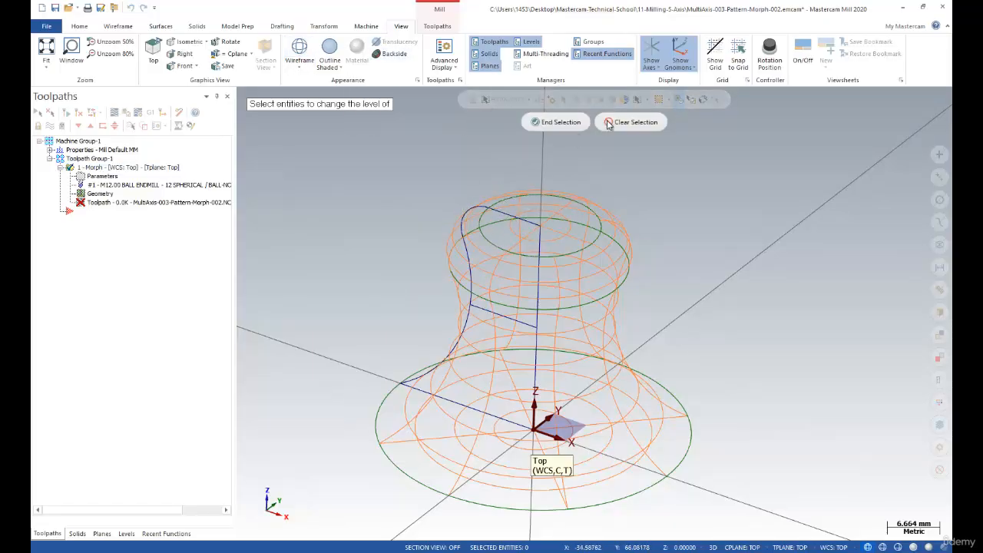
left_click(647, 99)
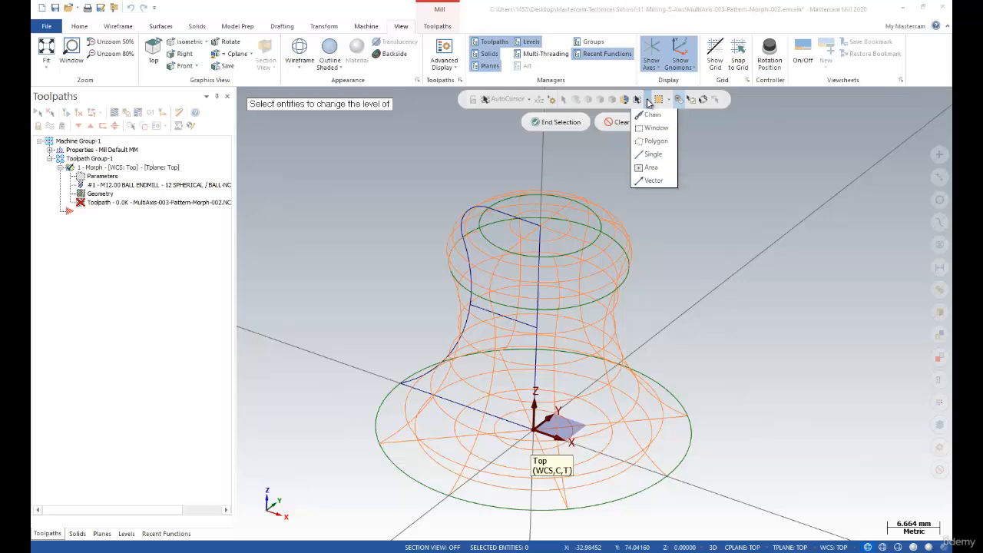
left_click(652, 128)
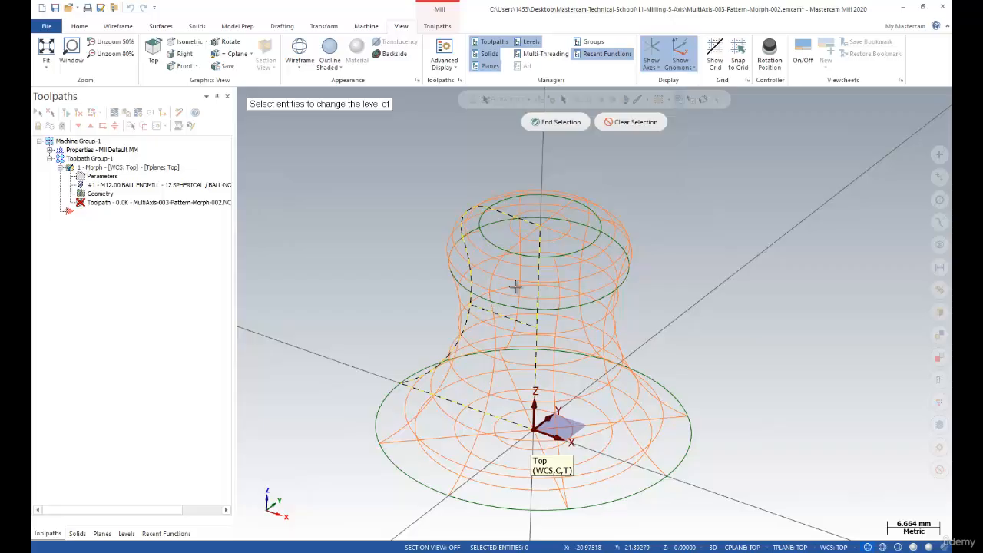
left_click(558, 121)
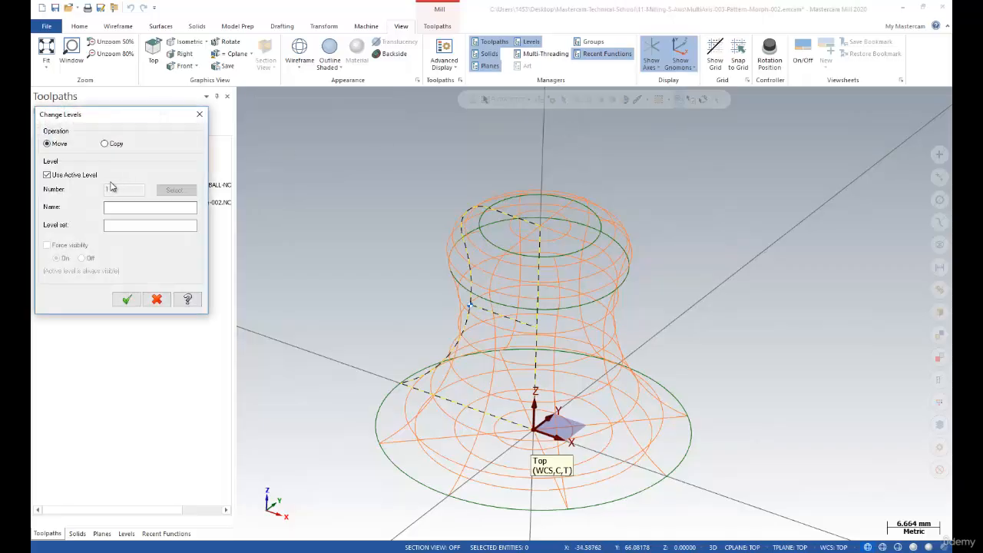
left_click(48, 176)
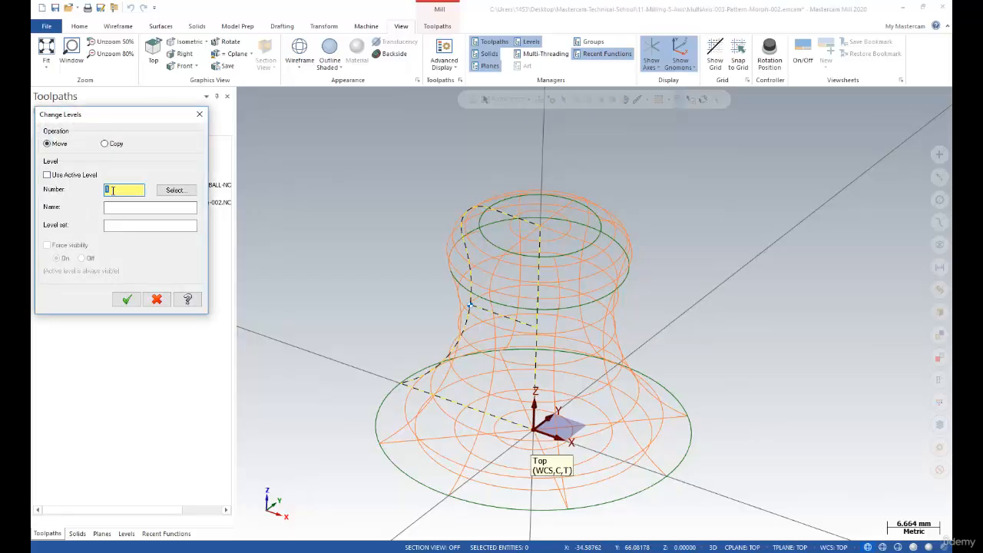
left_click(126, 299)
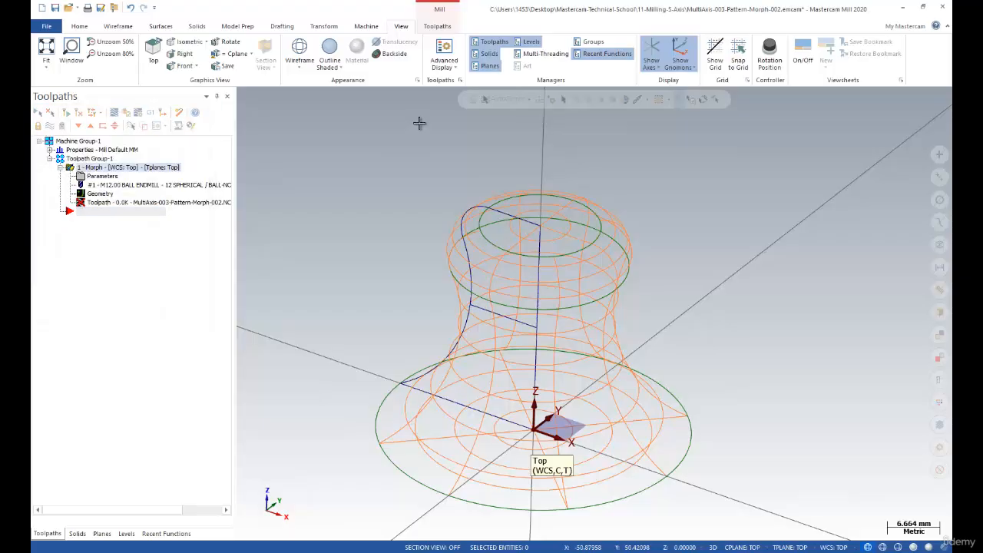
left_click(329, 50)
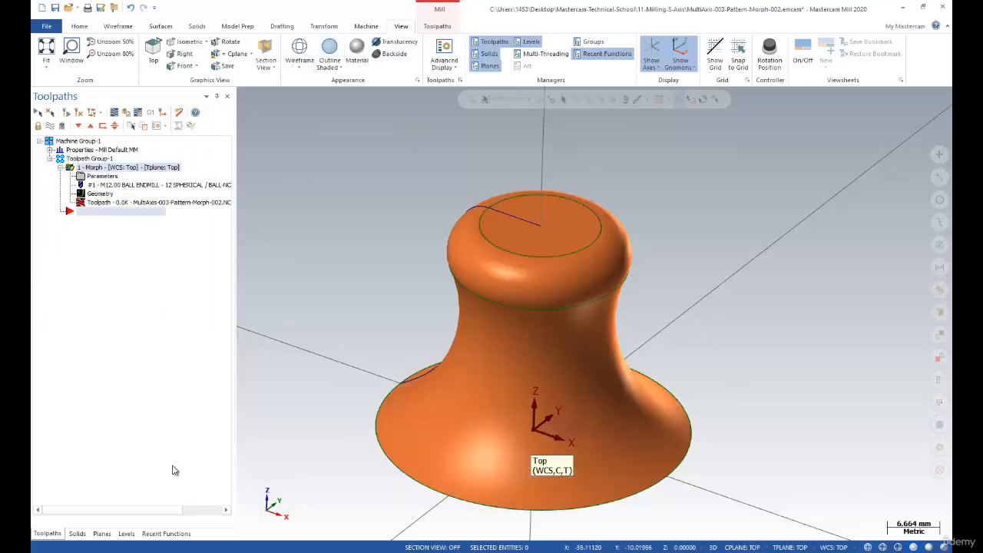
- Hide level 2 and return to the toolpath operations list
left_click(126, 535)
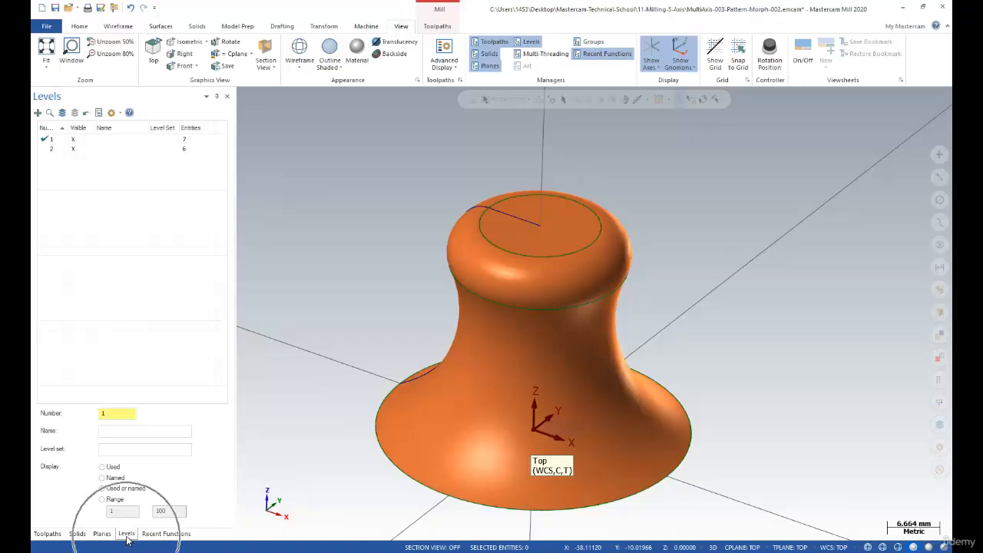
left_click(74, 148)
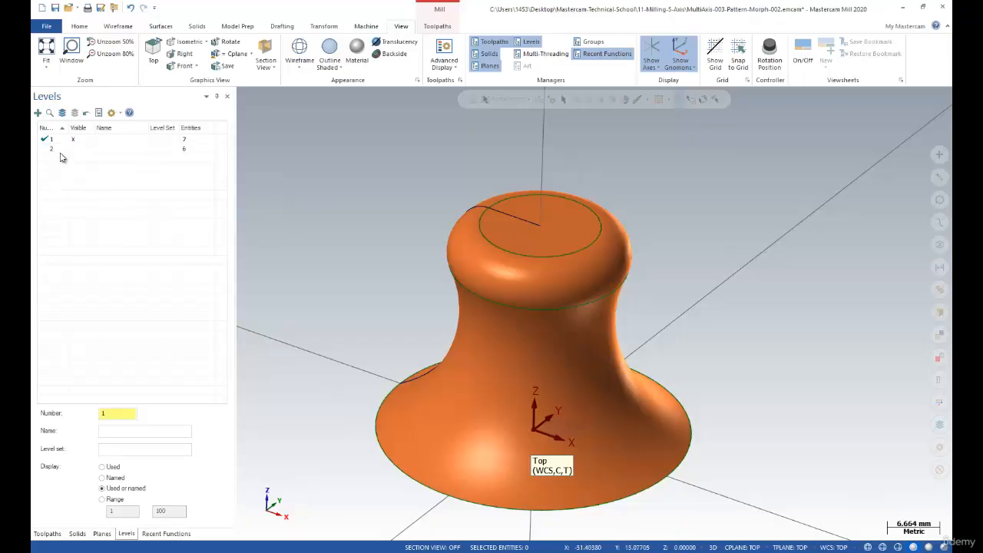
left_click(47, 533)
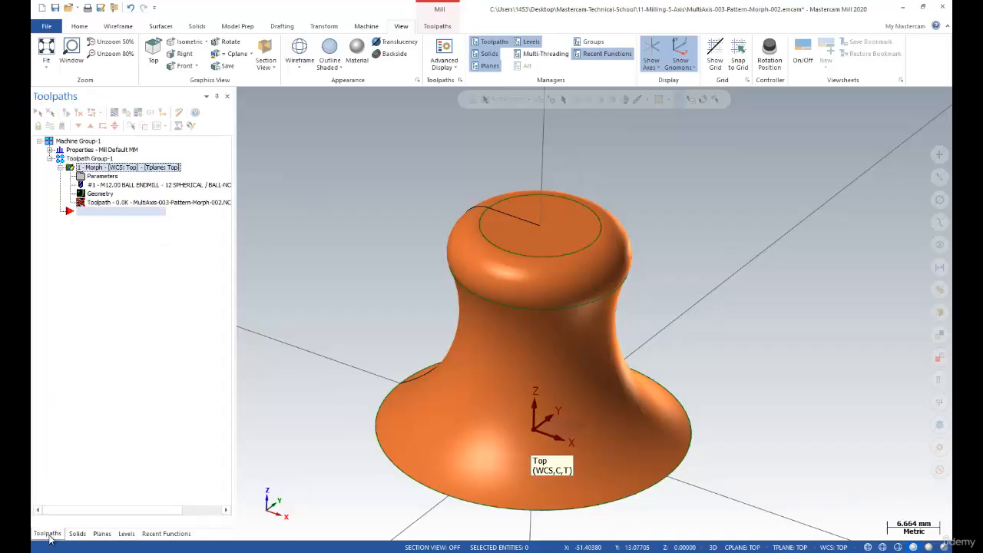
left_click(125, 533)
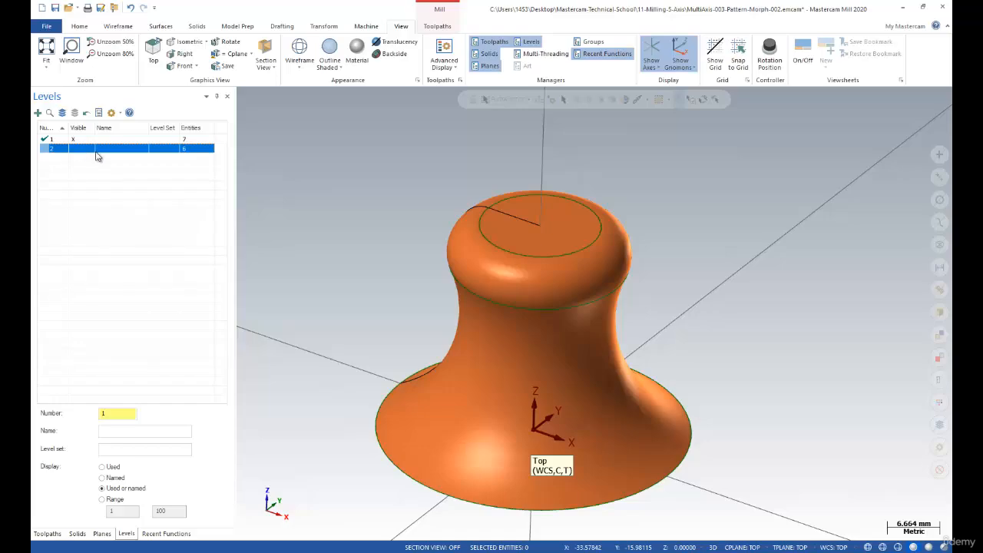
left_click(49, 533)
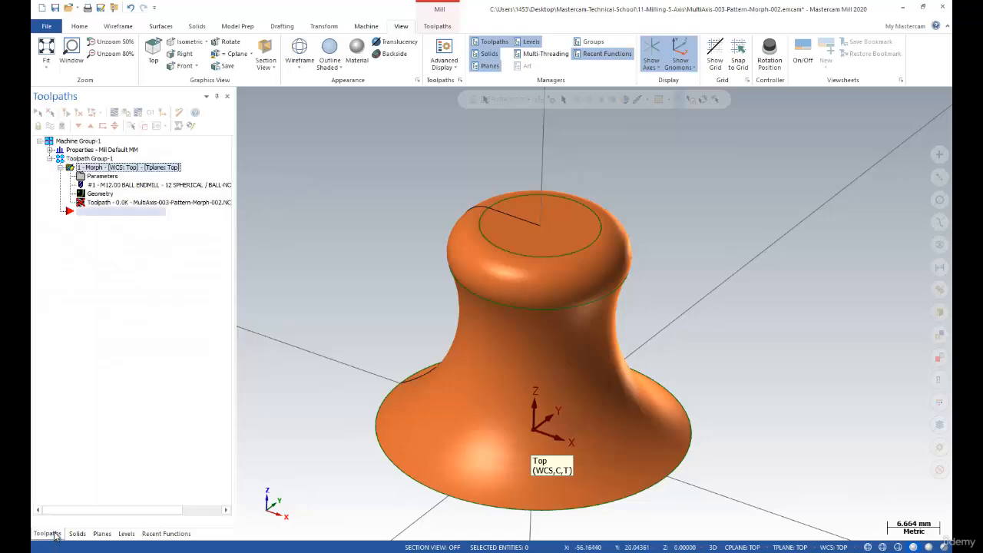
- Reopen the Morph toolpath parameters and chain the top circle curve as the Pattern From curve, with its direction reversed
middle_click_drag(357, 285, 327, 289)
left_click(85, 178)
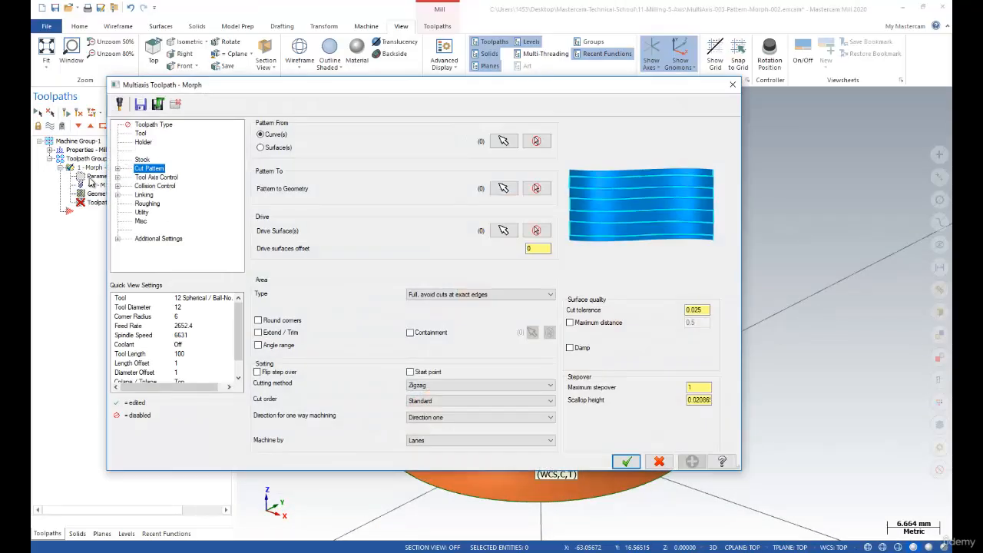
left_click_drag(244, 92, 232, 121)
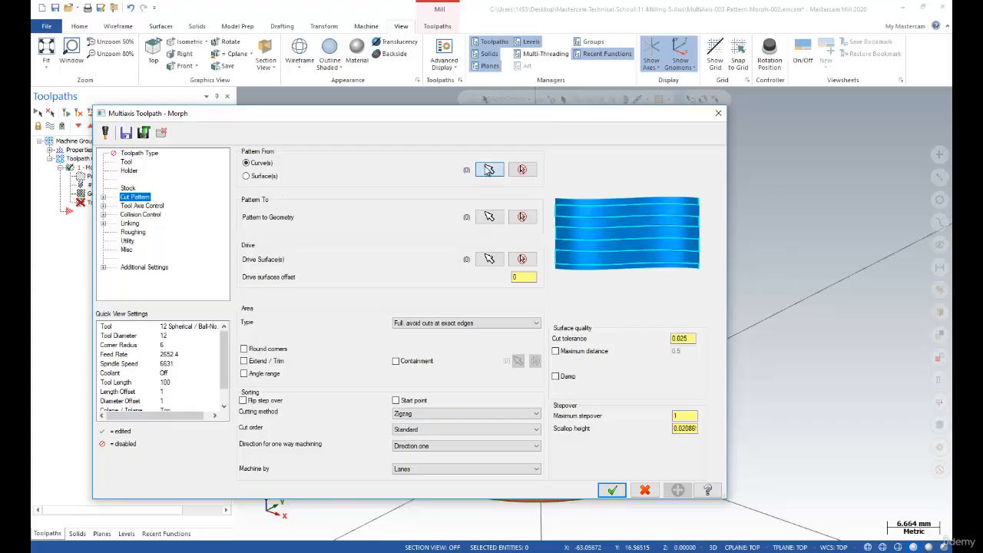
left_click(490, 170)
left_click(470, 218)
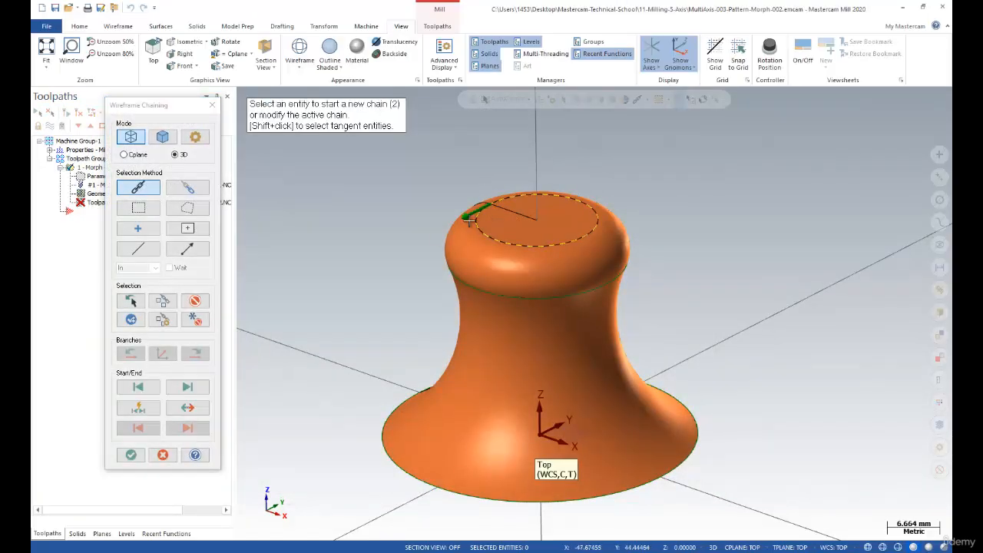
middle_click_drag(450, 244, 542, 285)
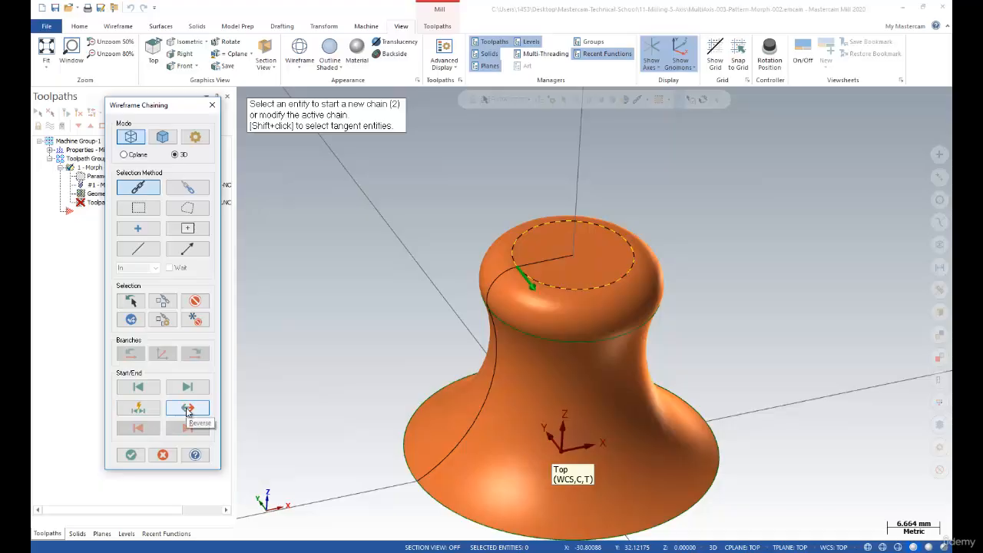
left_click(187, 409)
left_click(131, 455)
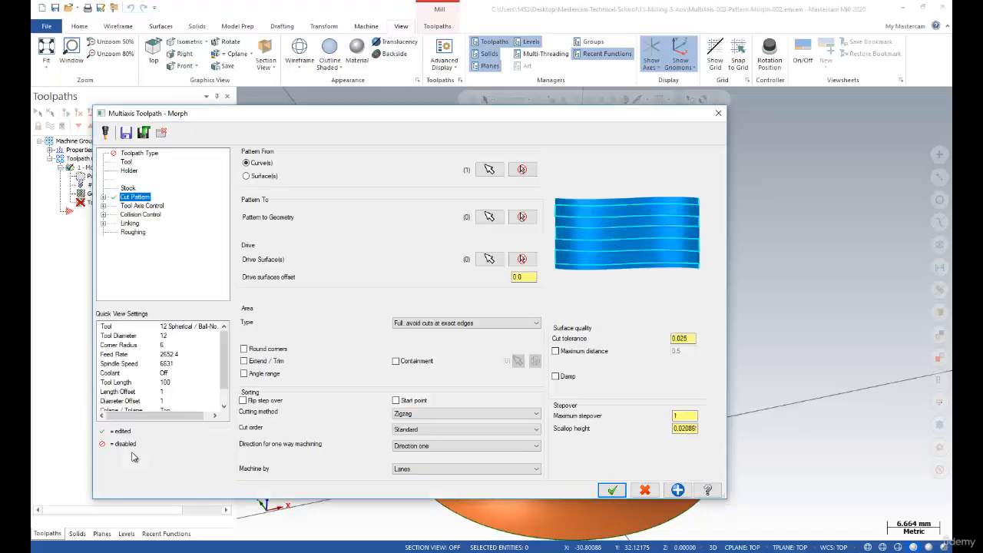
- Chain the lower fillet edge curve as the Pattern To geometry and select the top fillet face as the drive surface
left_click(489, 216)
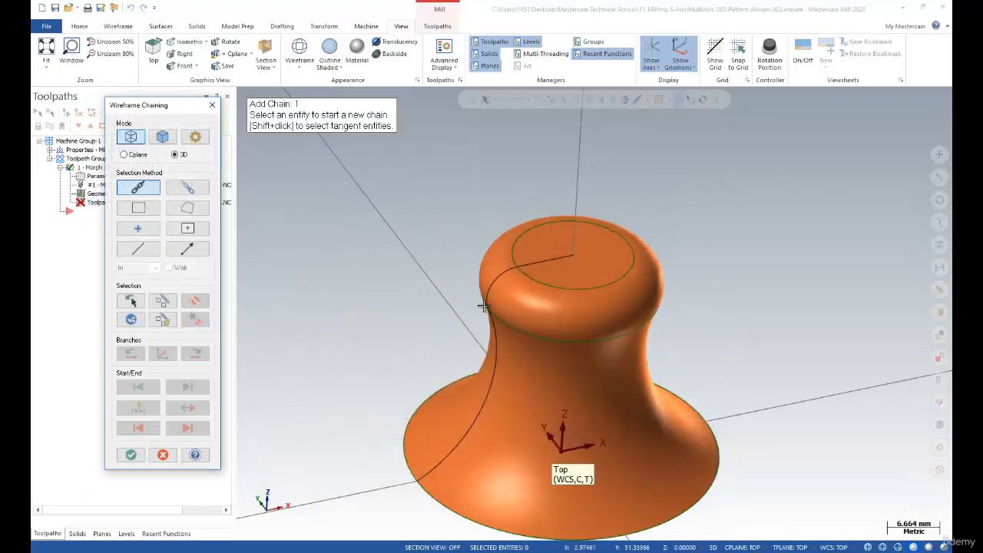
left_click(486, 300)
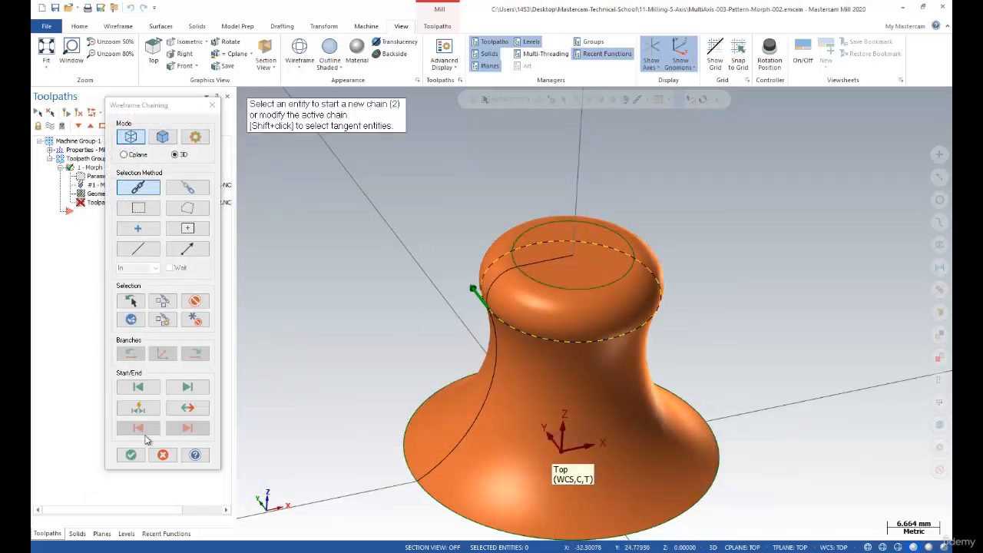
left_click(130, 454)
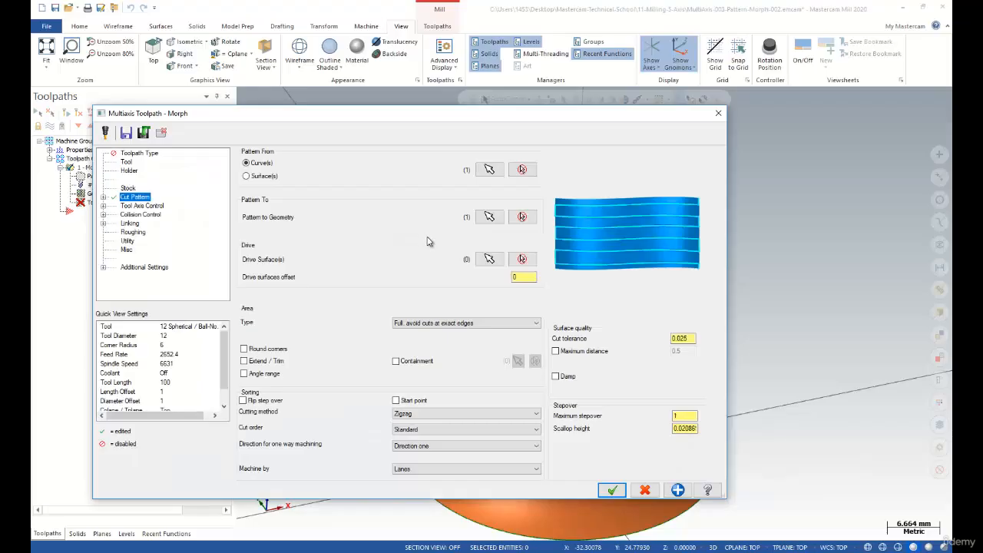
left_click(489, 258)
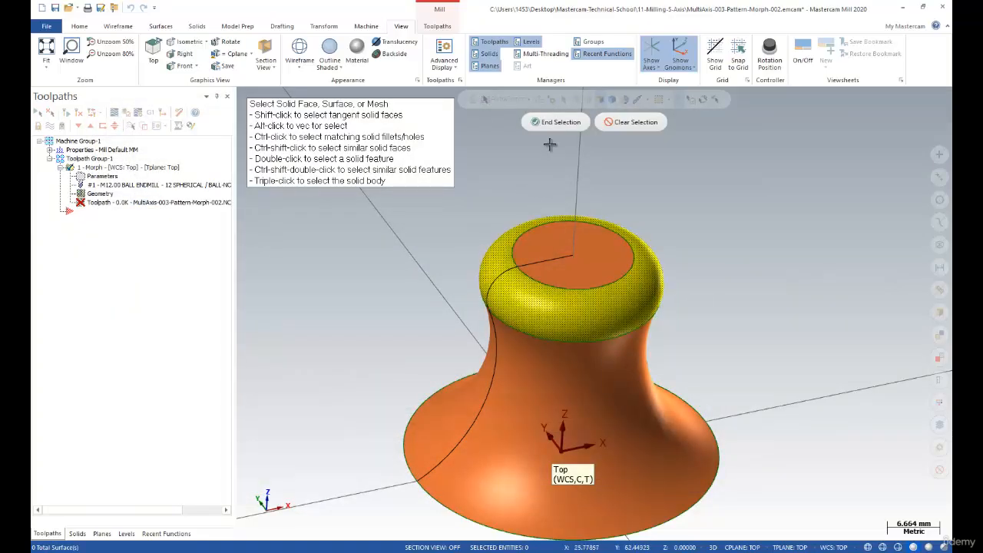
left_click(561, 123)
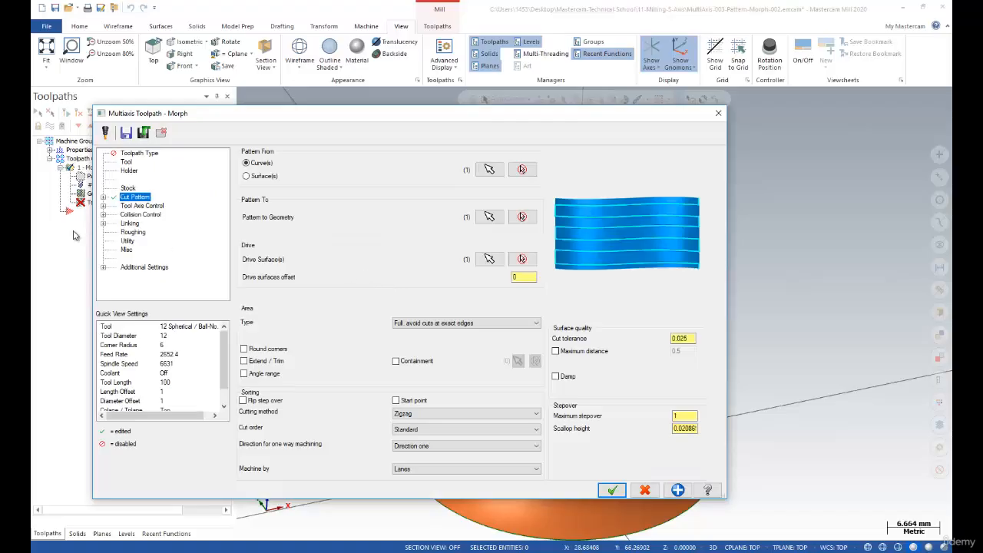
- Check the Tool Axis Control settings, keeping 5 Axis output and a maximum angle step of 3, and generate the Morph toolpath
left_click(139, 206)
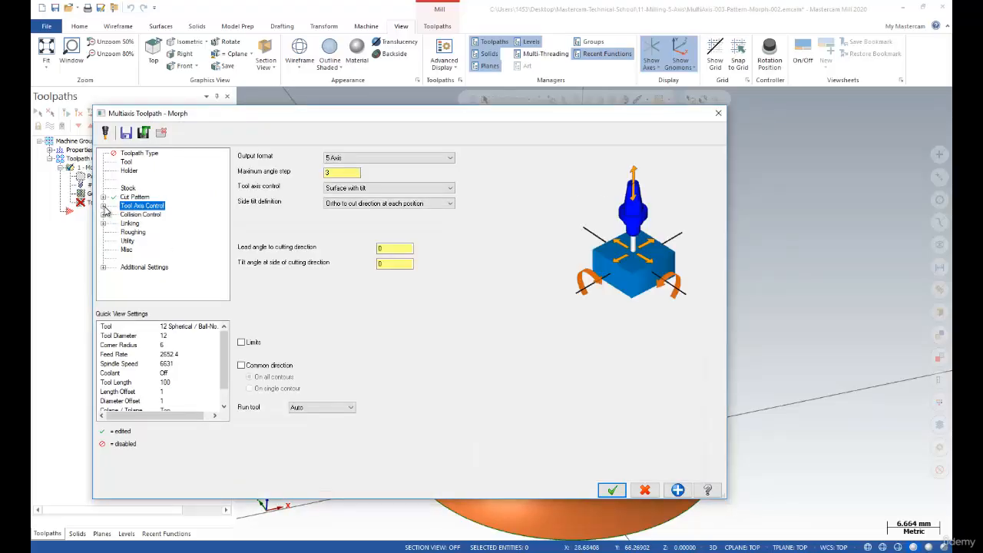
left_click(104, 205)
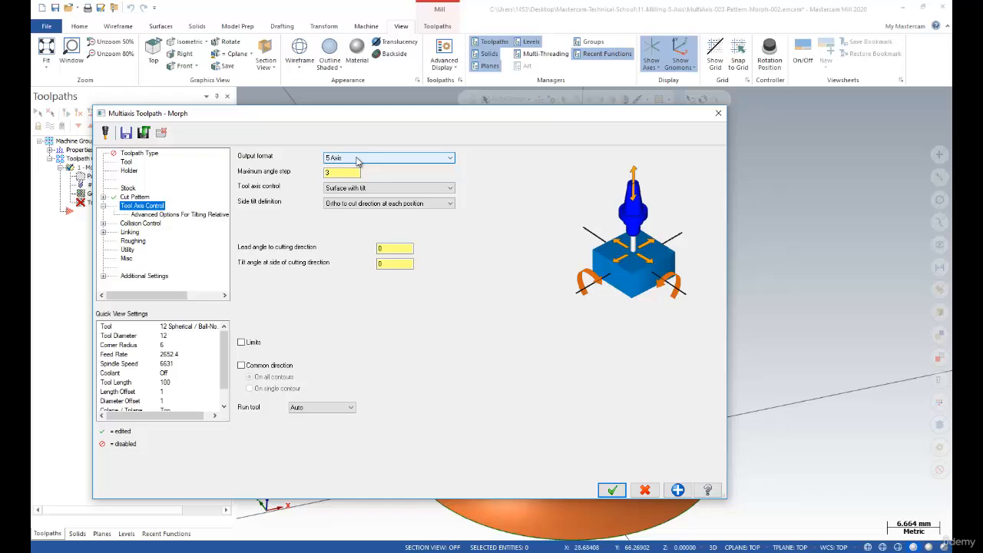
left_click(341, 173)
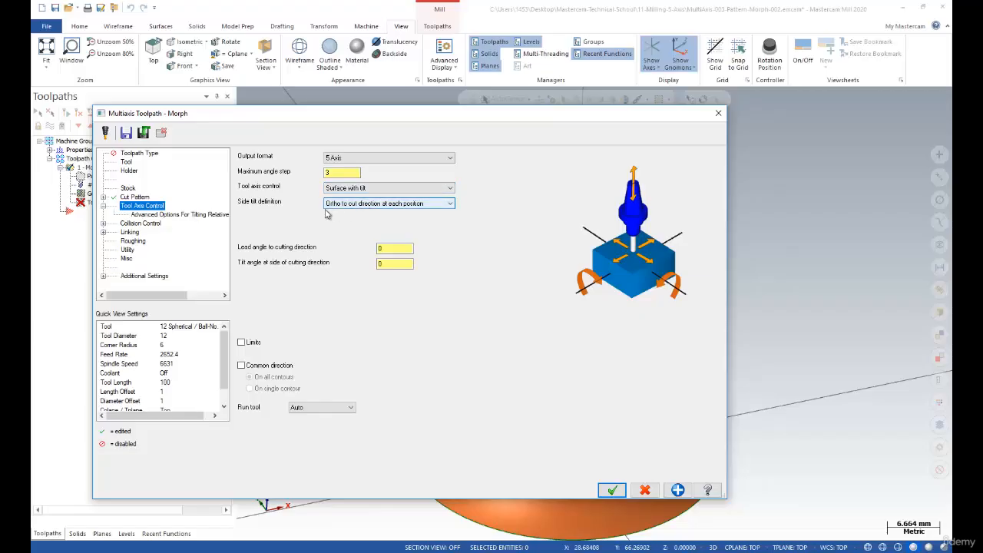
left_click(612, 491)
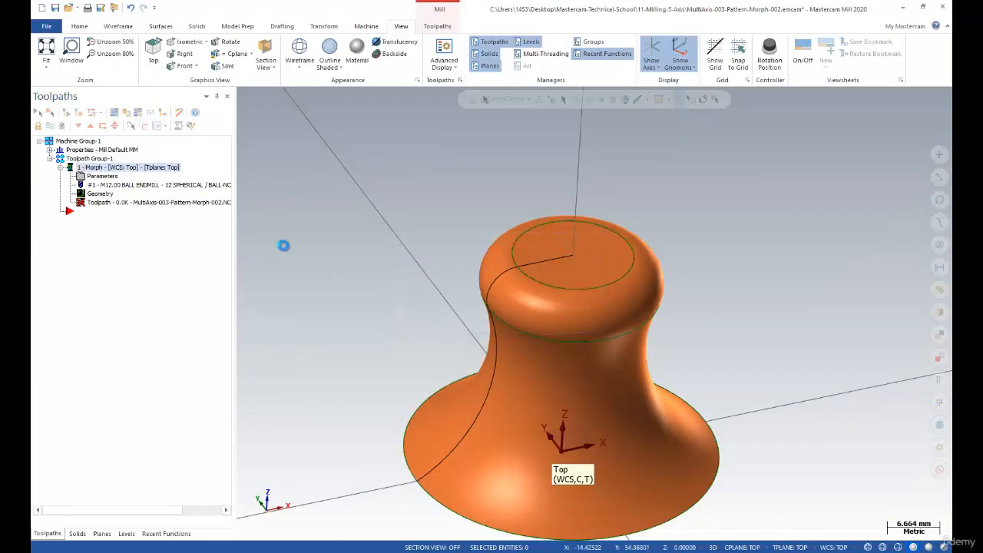
- Examine the generated Morph toolpath around the fillet and backplot it at an adjusted playback speed to check the tool orientation
scroll(368, 302, "down", 5)
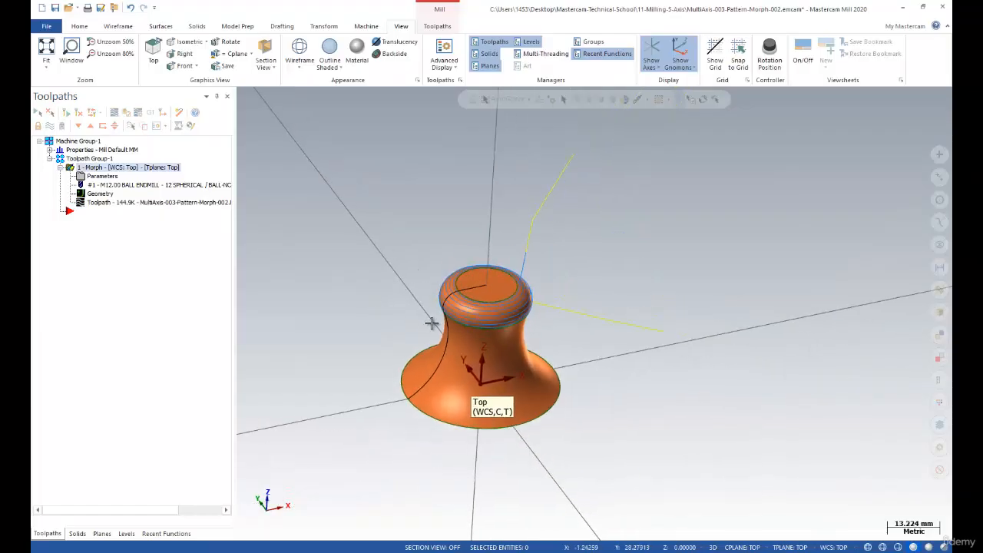
scroll(398, 313, "up", 2)
scroll(397, 313, "up", 1)
middle_click_drag(398, 313, 367, 291)
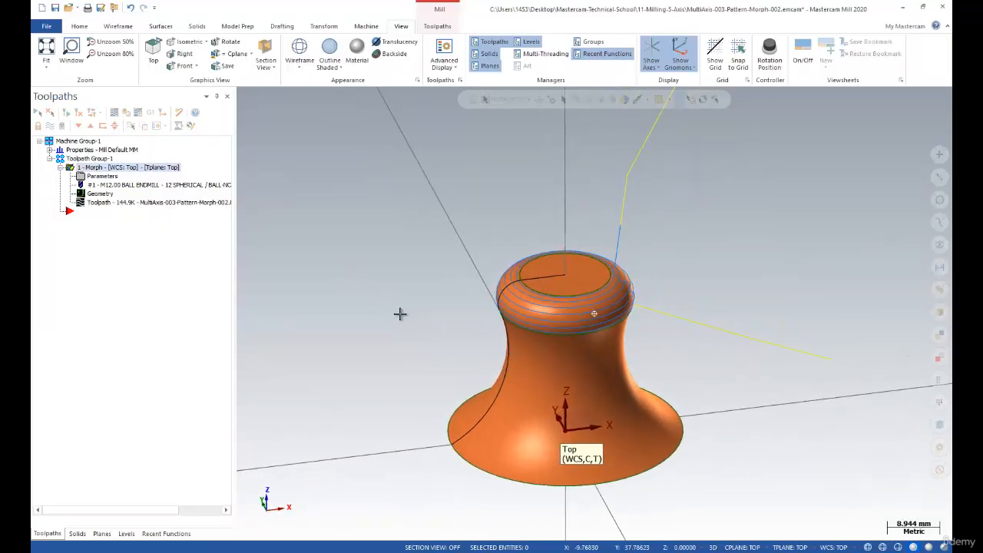
scroll(402, 313, "up", 2)
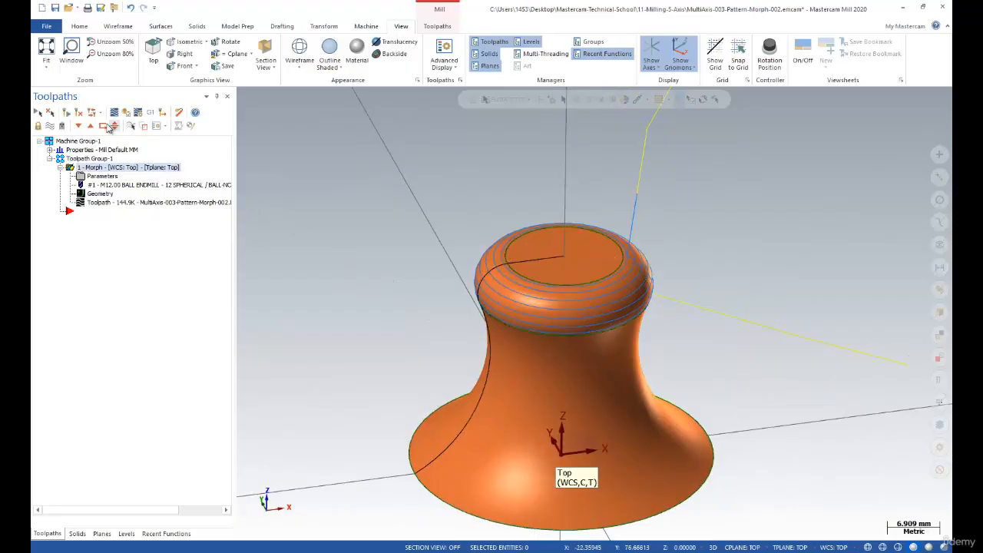
left_click(125, 114)
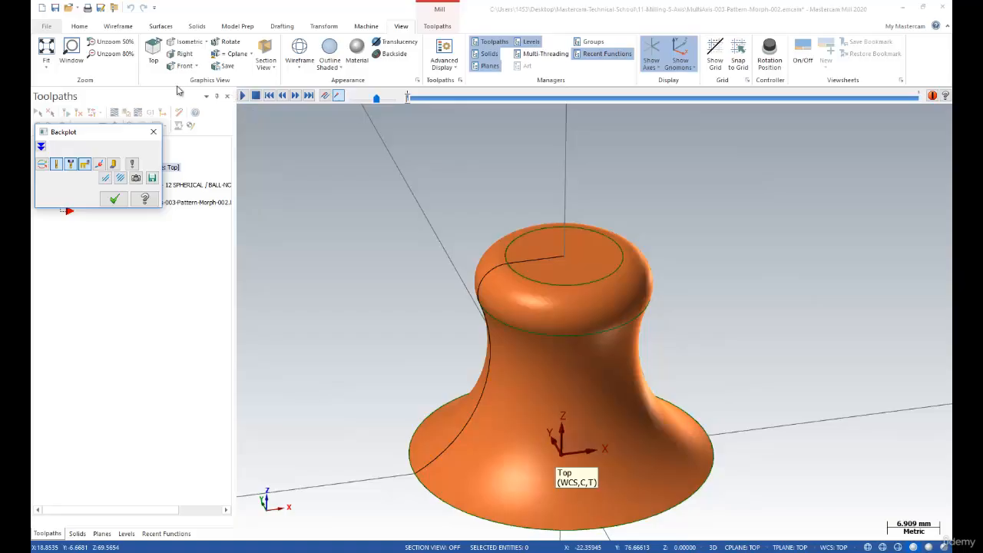
left_click(243, 96)
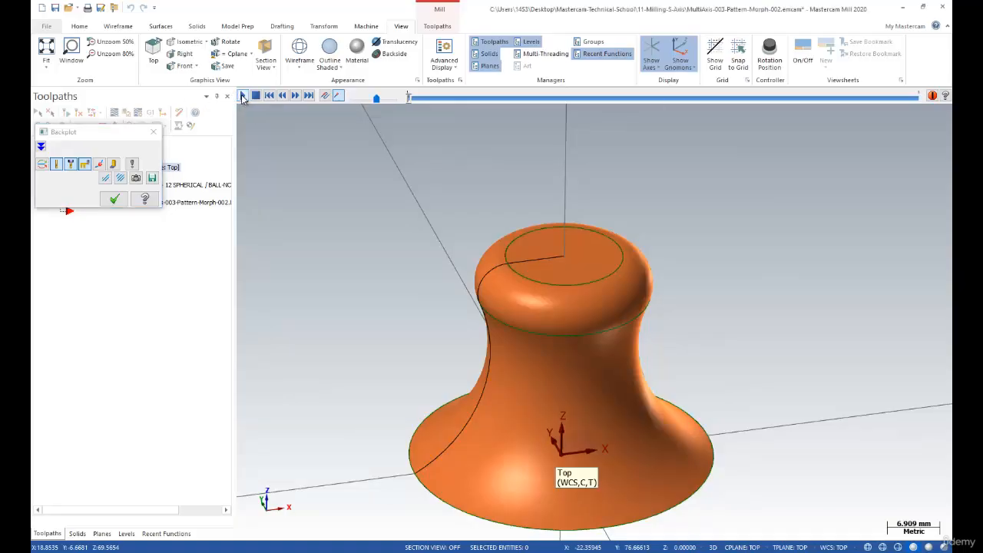
left_click_drag(377, 100, 395, 105)
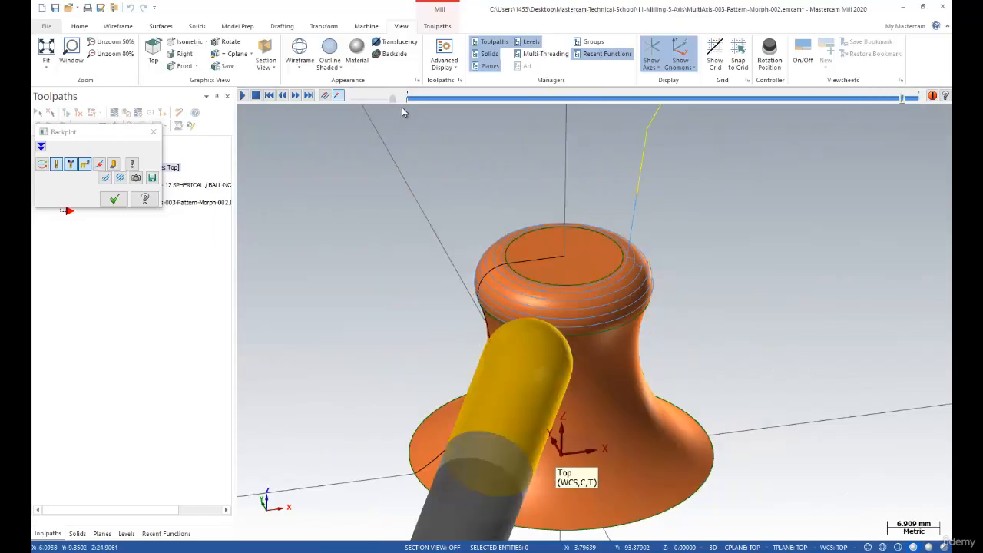
scroll(417, 198, "down", 3)
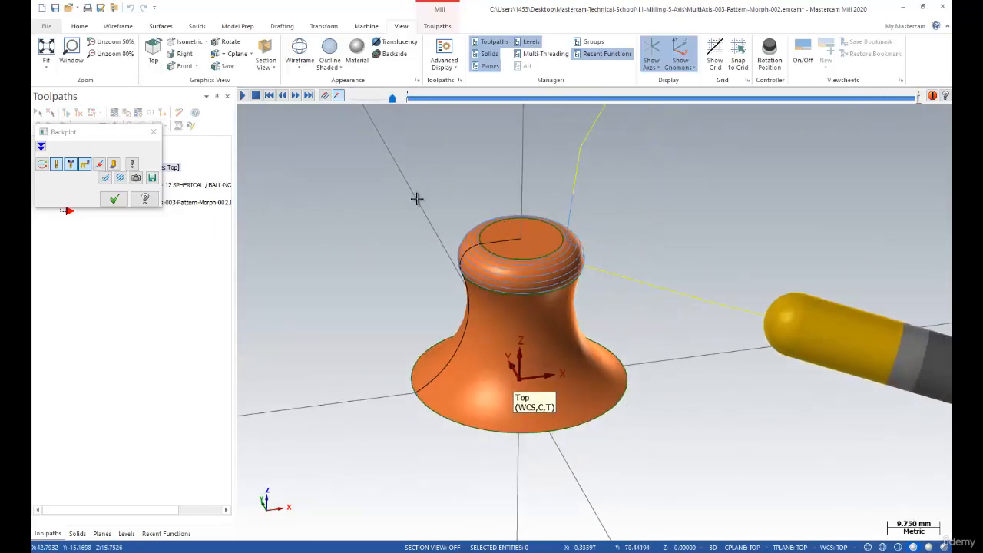
middle_click_drag(419, 210, 438, 189)
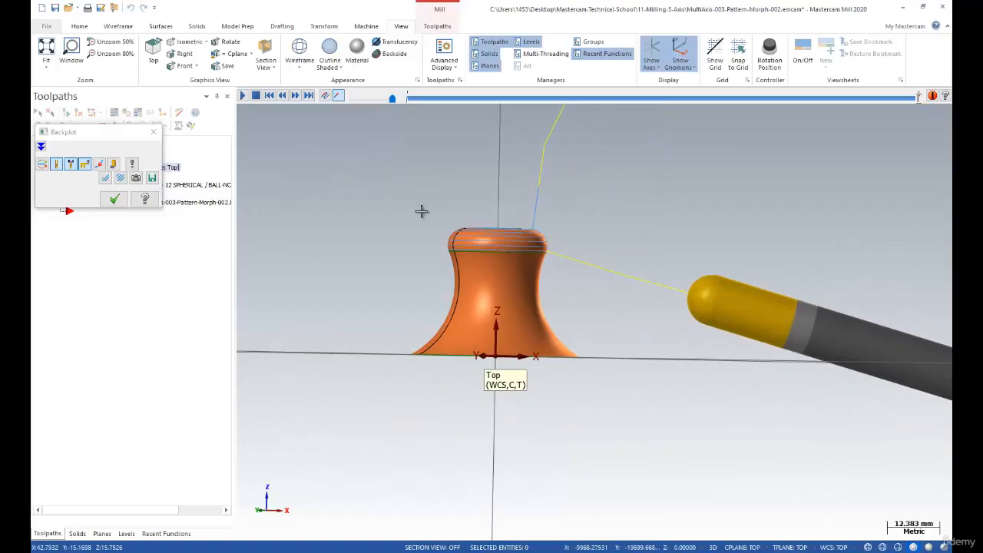
scroll(420, 207, "up", 2)
middle_click_drag(417, 204, 420, 226)
scroll(465, 208, "up", 2)
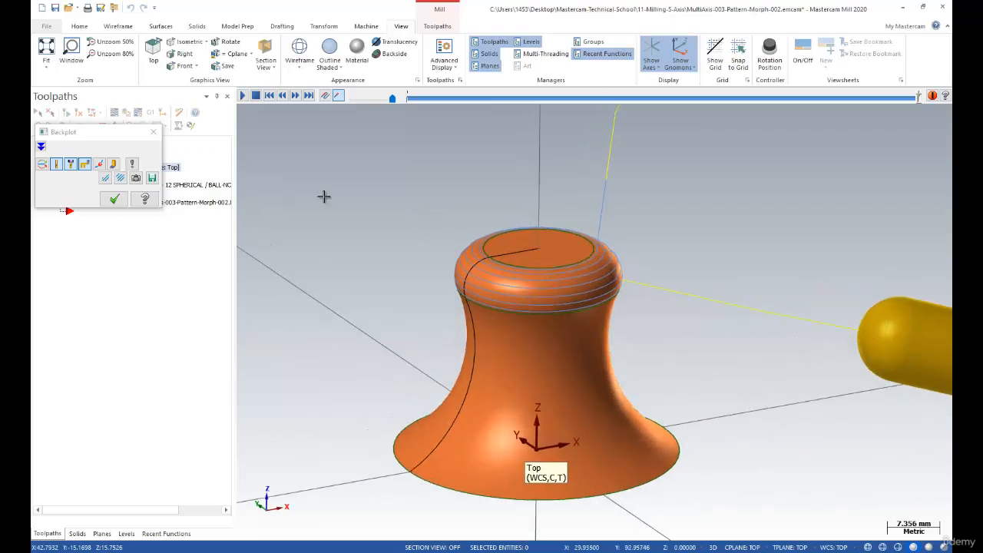
left_click(115, 199)
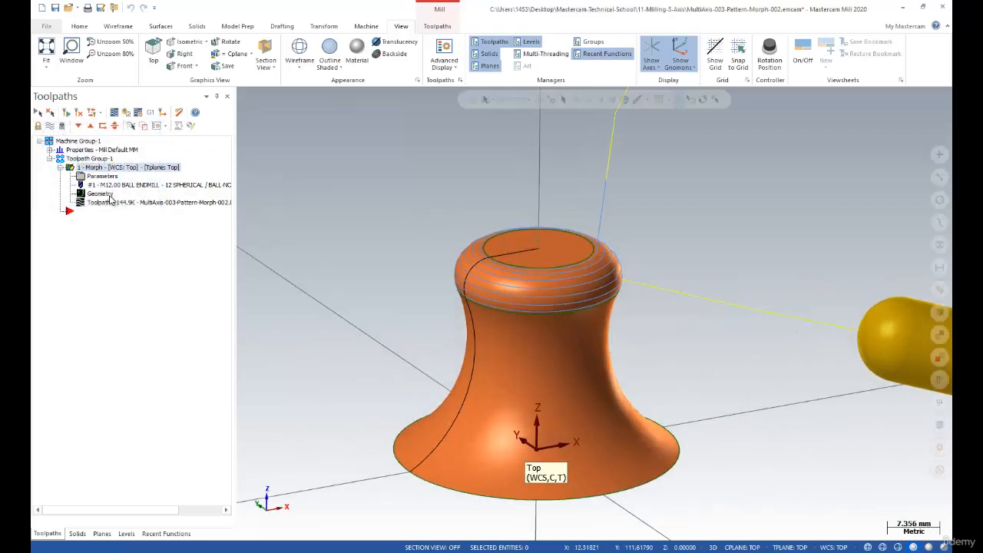
- Keep Surface with tilt as tool axis control, set the tilt angle at side of cutting direction to 45, and regenerate the toolpath
left_click(153, 197)
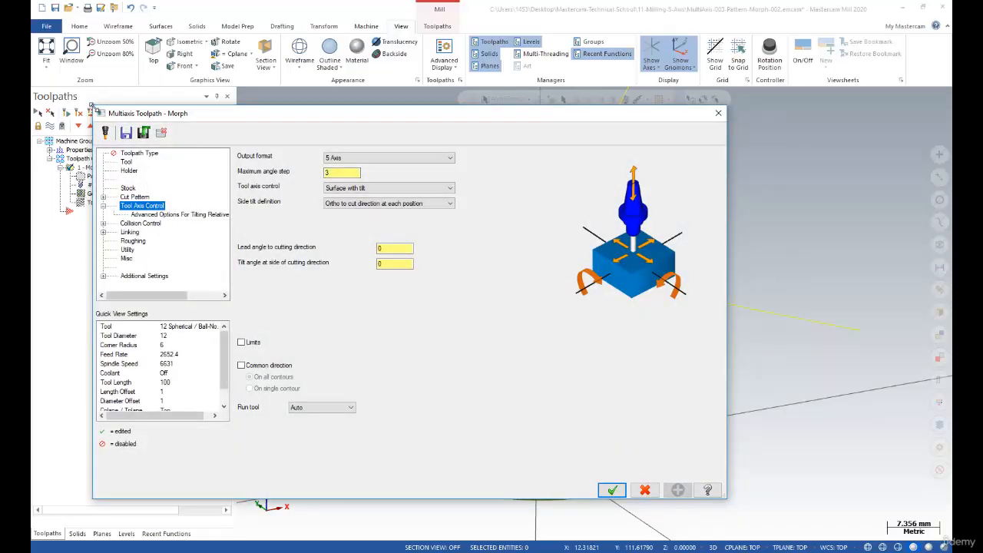
left_click(372, 190)
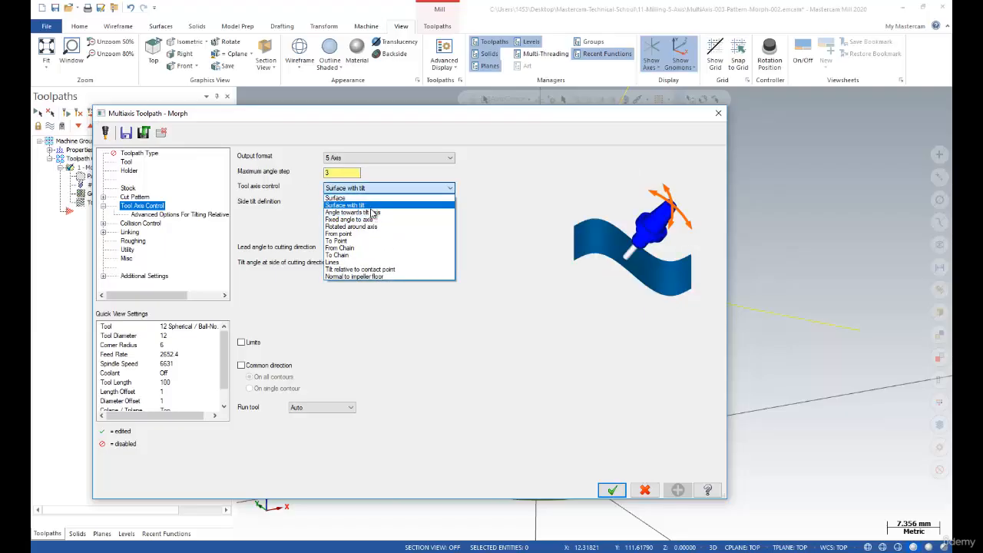
left_click(361, 205)
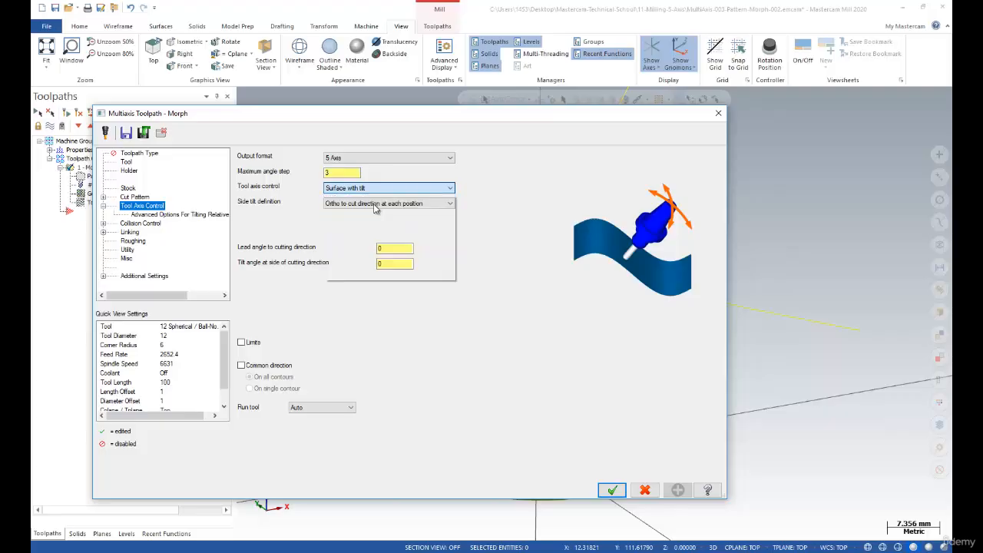
left_click(393, 247)
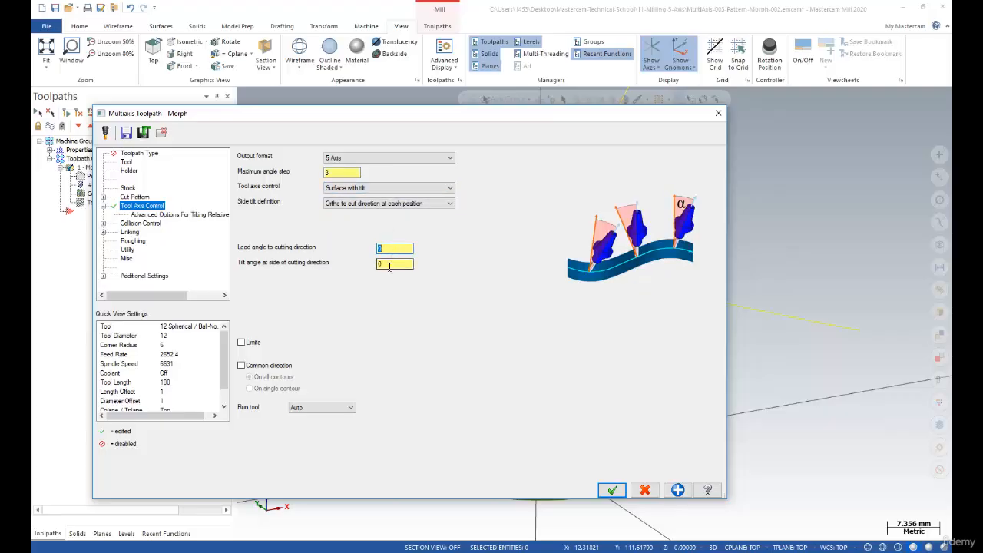
left_click(388, 266)
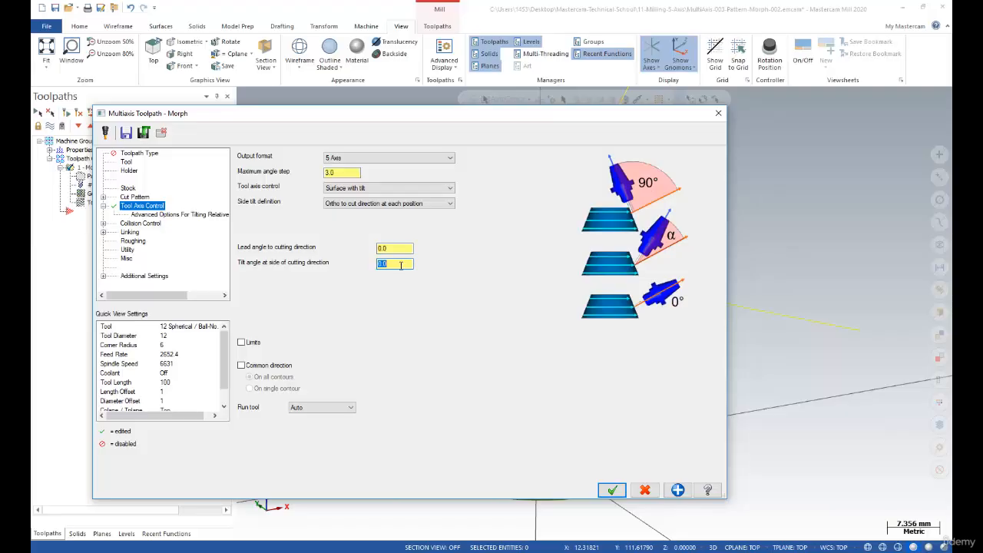
type("45")
left_click(612, 490)
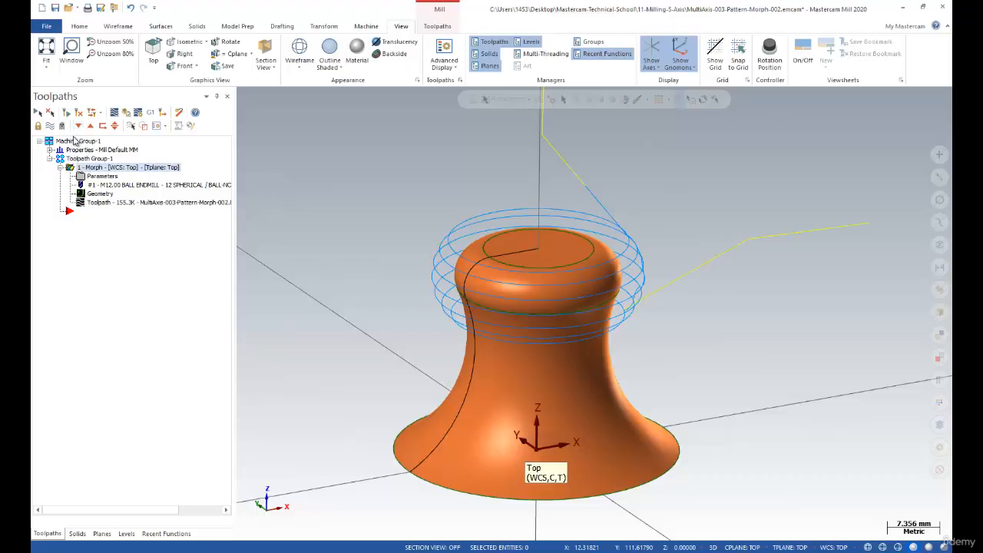
- Backplot the regenerated toolpath to examine how the side tilt changes the tool's position around the fillet
scroll(388, 303, "down", 3)
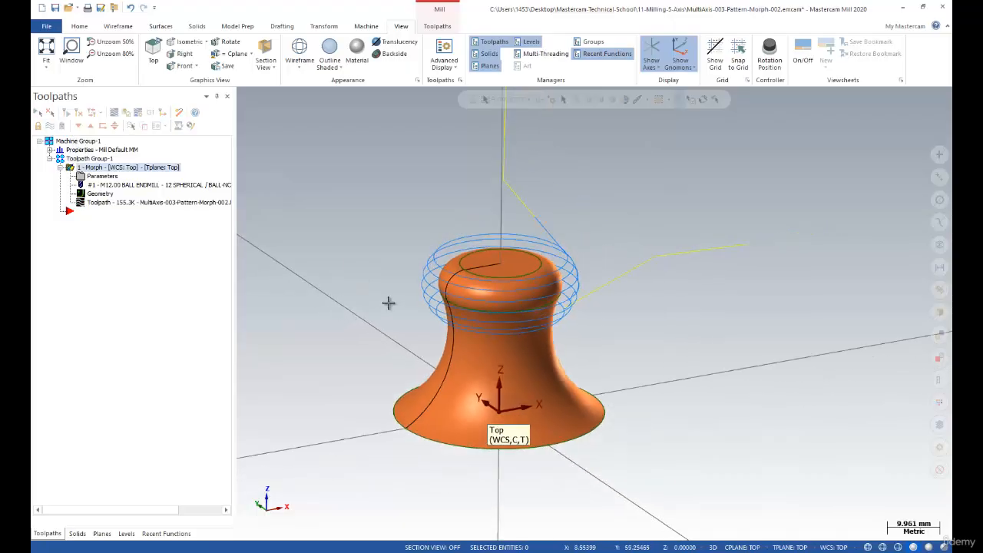
mouse_move(369, 294)
middle_mouse_down()
mouse_move(382, 239)
mouse_move(378, 280)
middle_mouse_up()
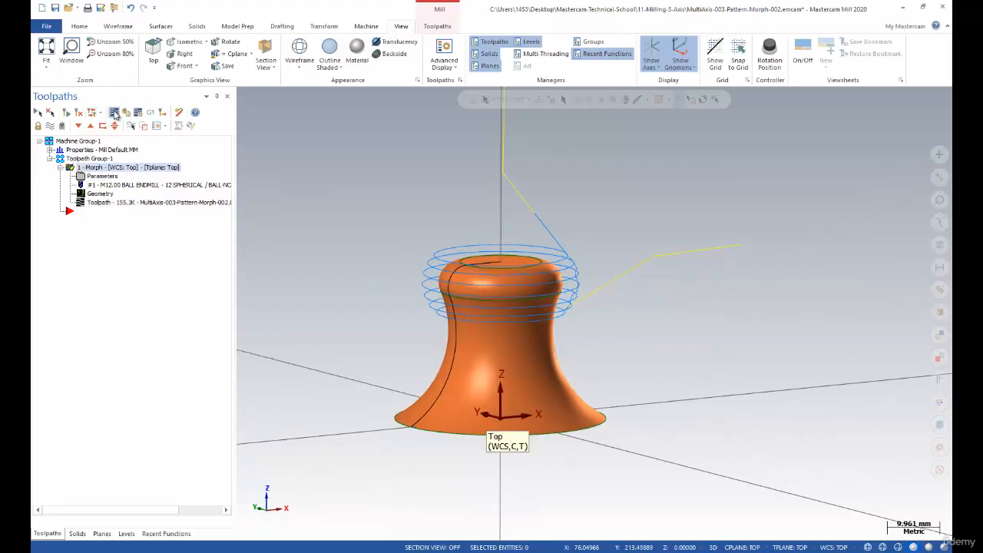
left_click(114, 112)
left_click(243, 95)
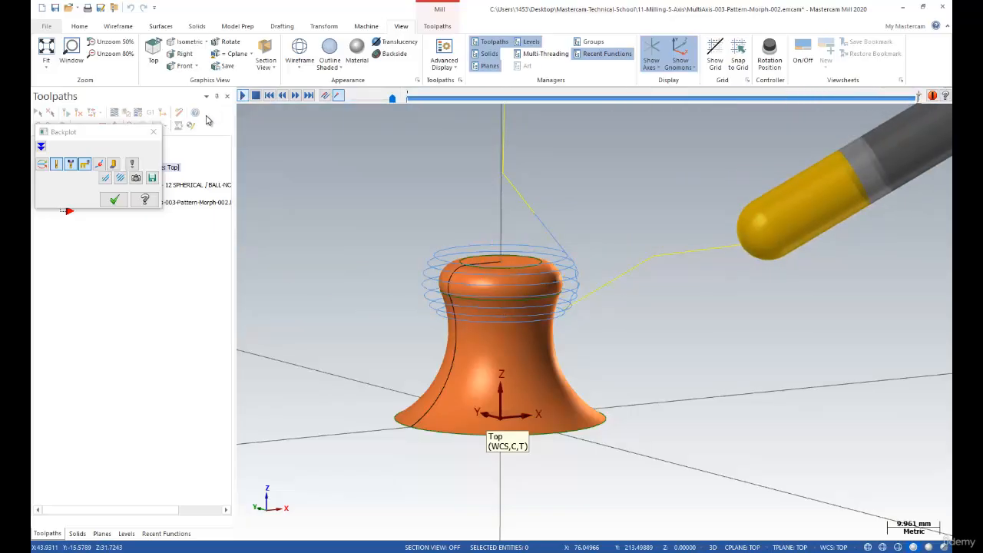
scroll(490, 189, "up", 1)
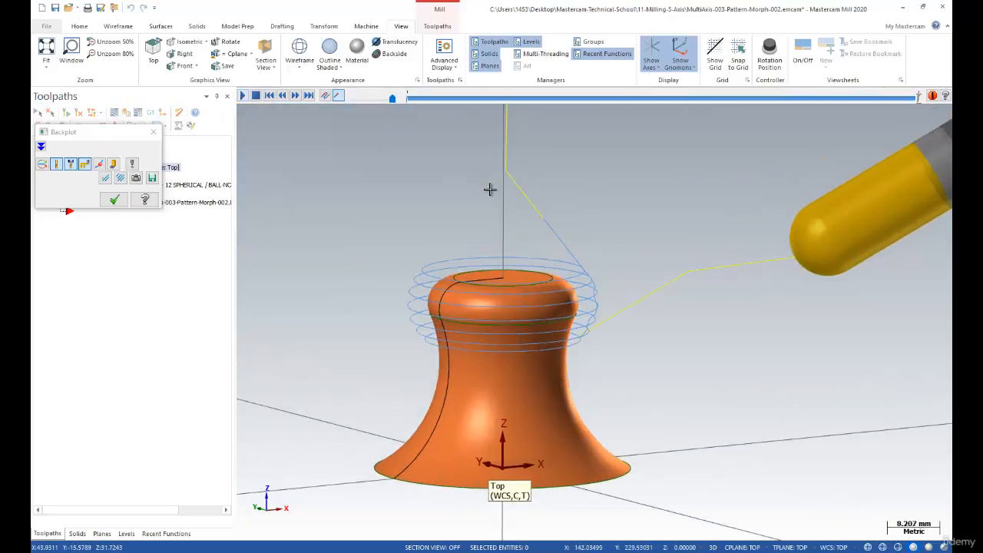
scroll(489, 189, "down", 2)
mouse_move(474, 225)
middle_mouse_down()
mouse_move(400, 195)
mouse_move(472, 234)
mouse_move(460, 226)
middle_mouse_up()
scroll(476, 212, "up", 1)
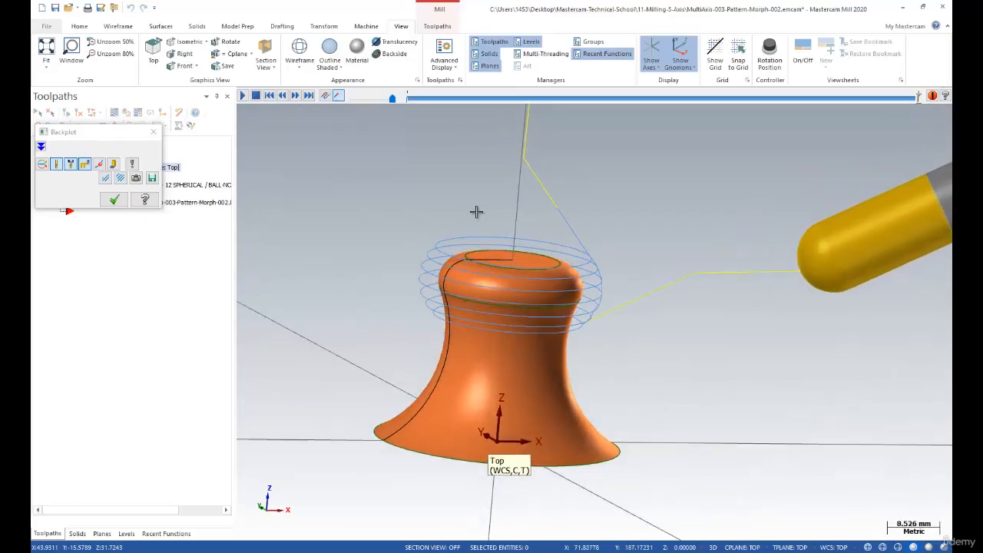
left_click(114, 199)
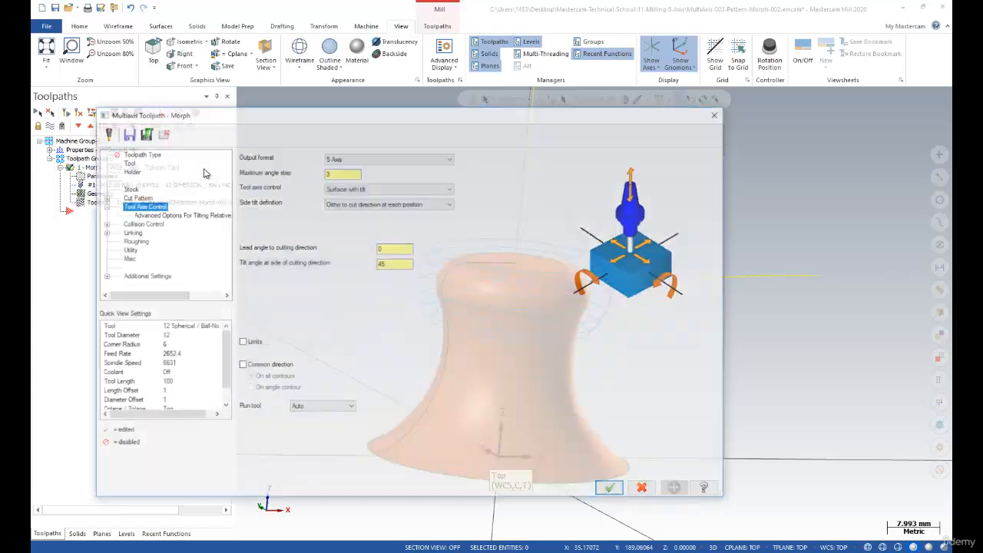
- Set the Morph toolpath's lead angle to cutting direction to 30 and side tilt angle to 0, and regenerate it
left_click(391, 264)
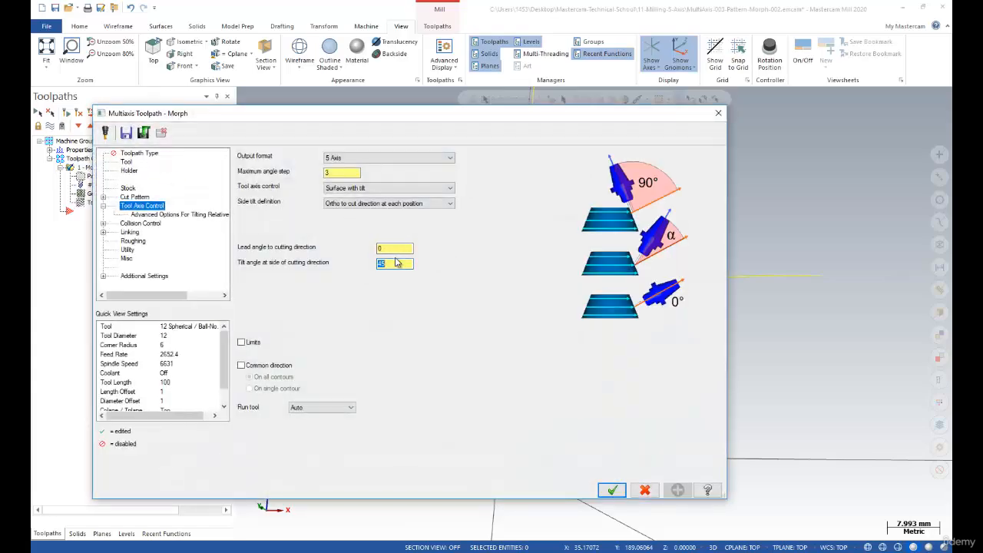
left_click(396, 247)
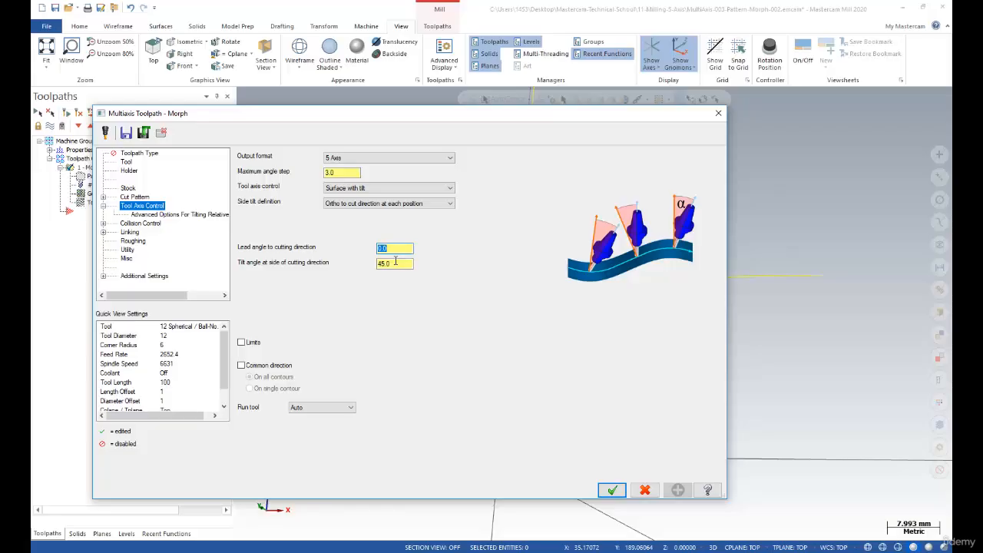
left_click(393, 263)
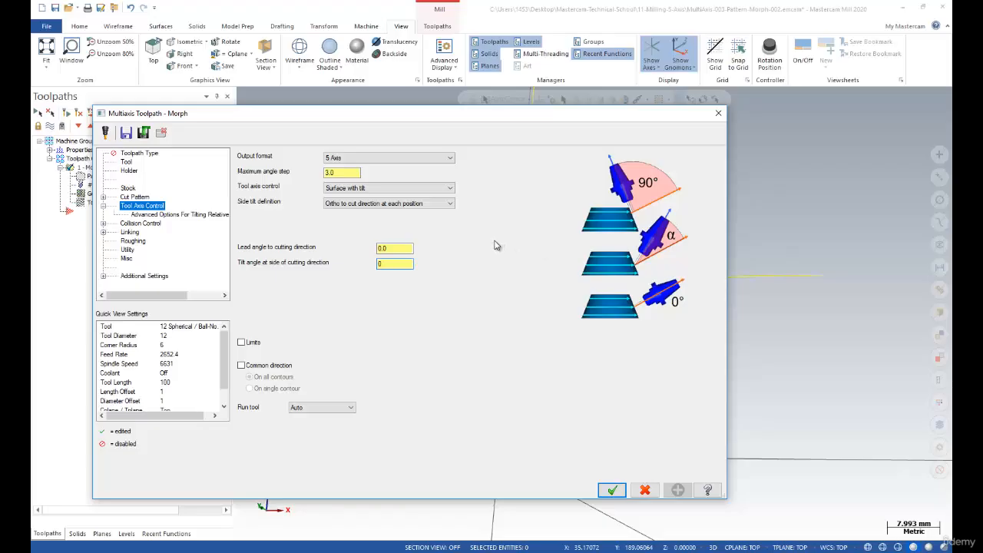
double_click(394, 248)
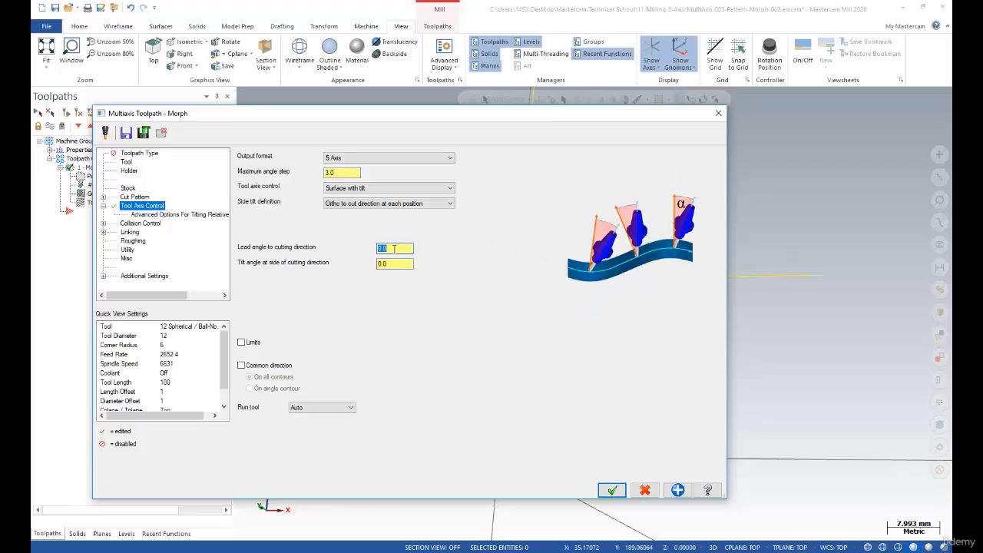
type("30")
left_click(611, 490)
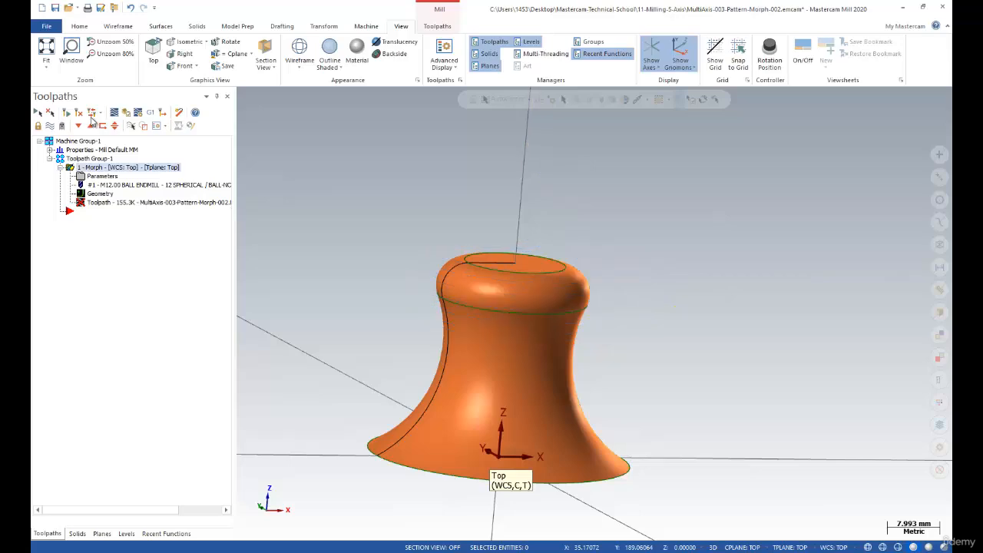
left_click(80, 113)
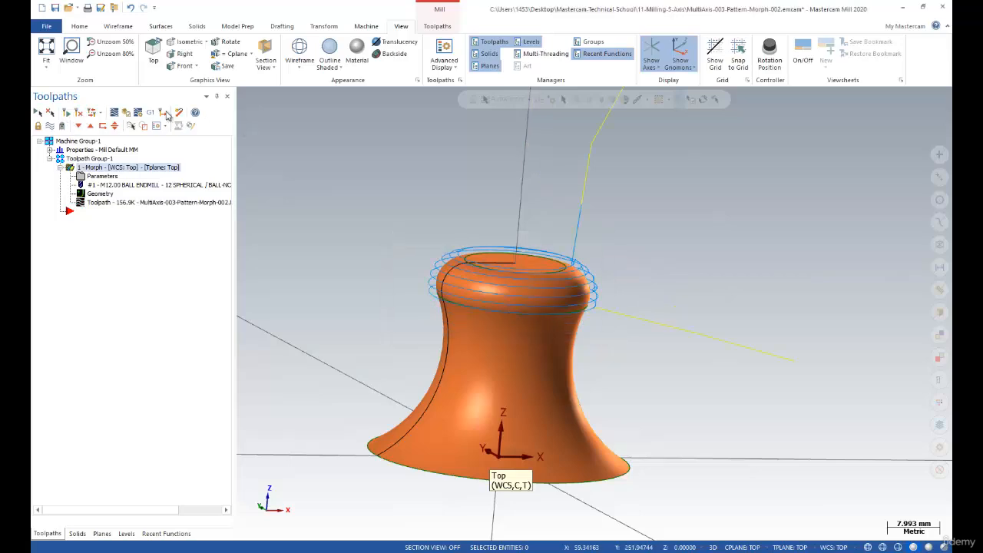
- Backplot the regenerated toolpath to examine how the lead angle orients the tool around the fillet
left_click(114, 112)
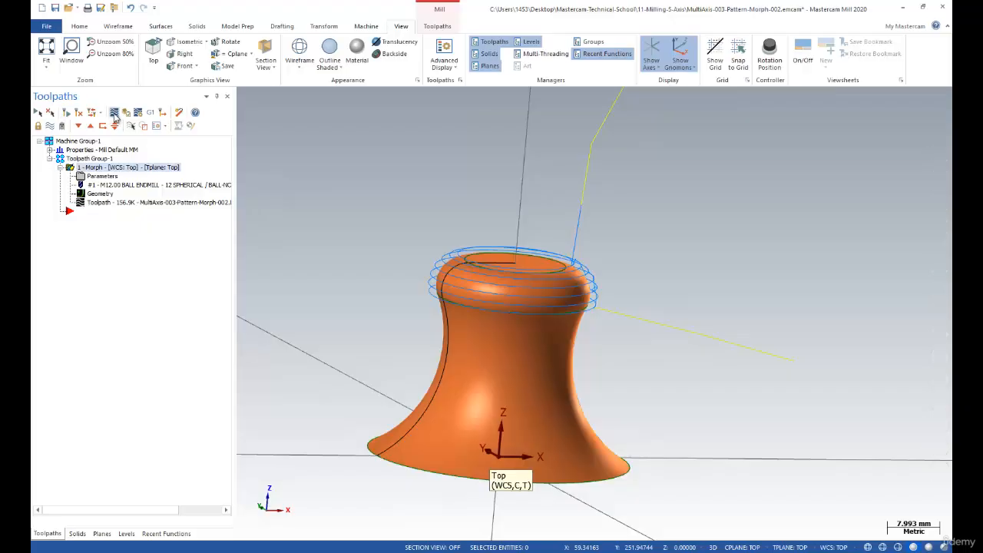
left_click(242, 96)
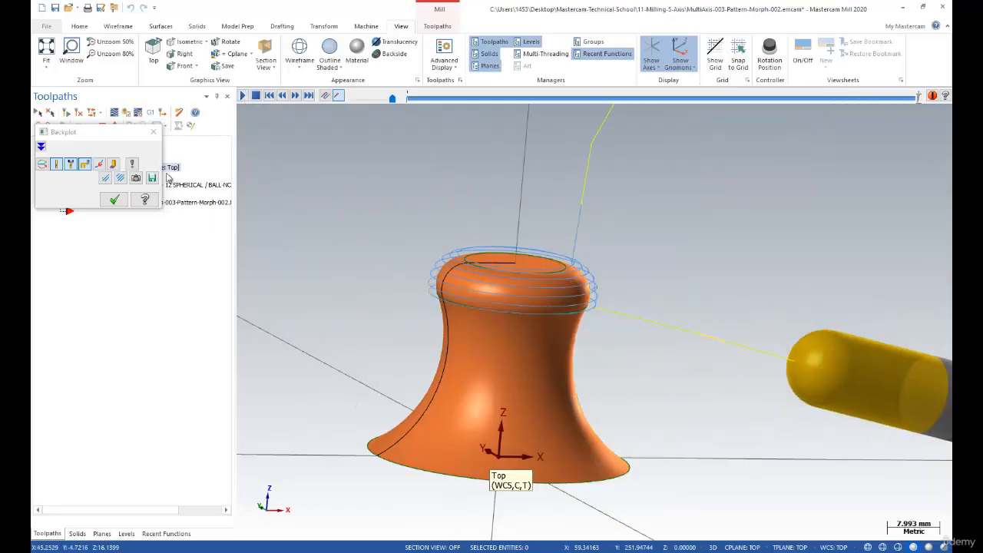
left_click(113, 199)
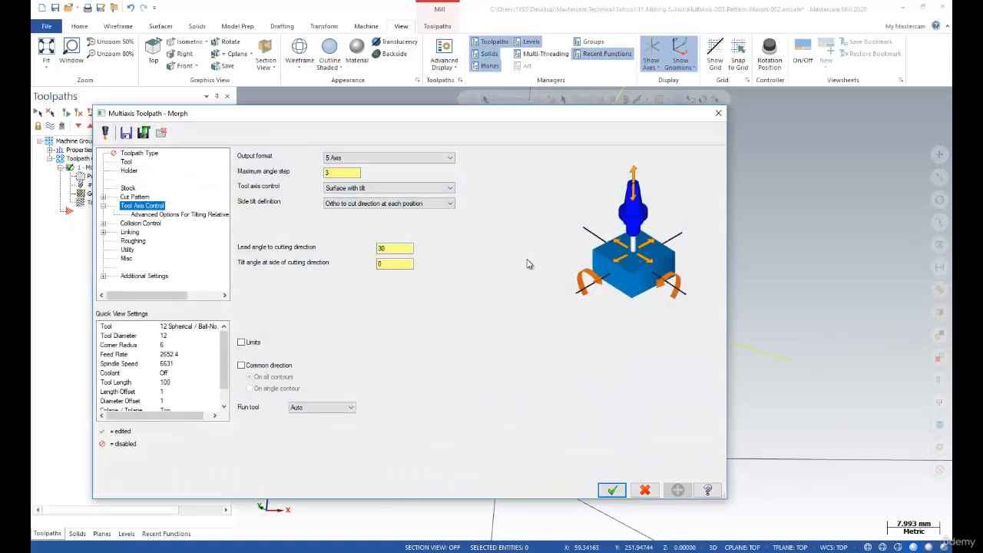
- Try a lead angle of 0 and the side tilt definitions Ortho to cut direction at each contour and Use spindle main direction, discarding the changes
double_click(395, 248)
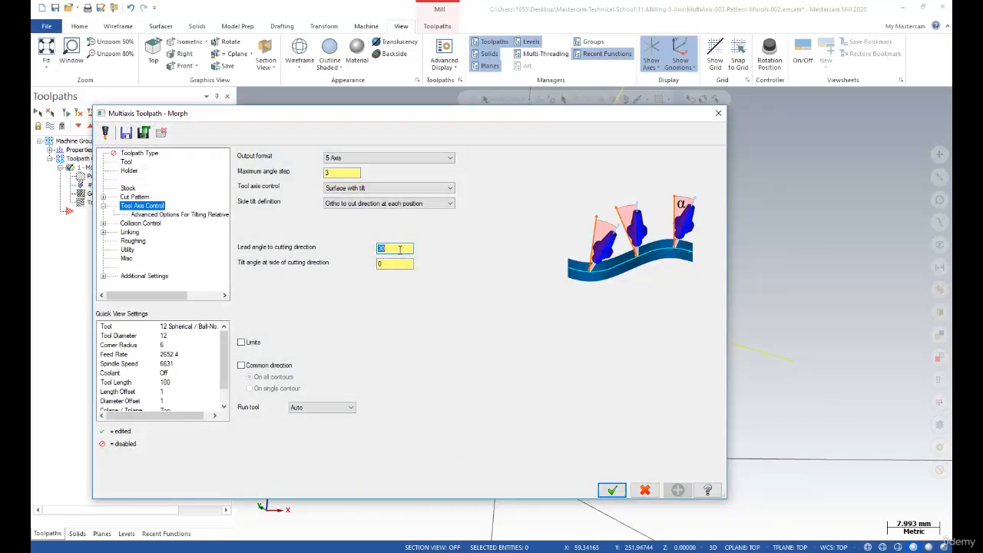
type("0")
key("Tab")
left_click(381, 189)
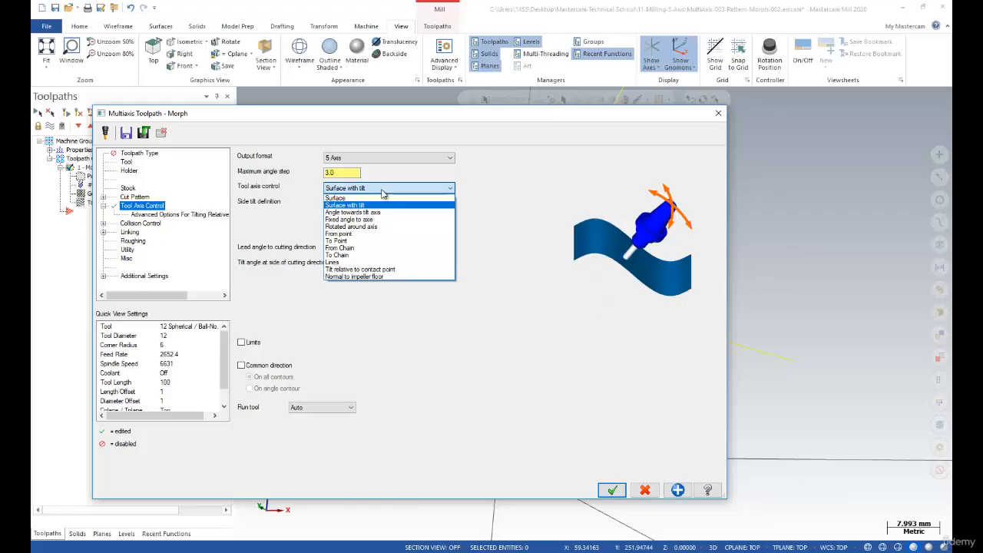
left_click(383, 192)
left_click(385, 203)
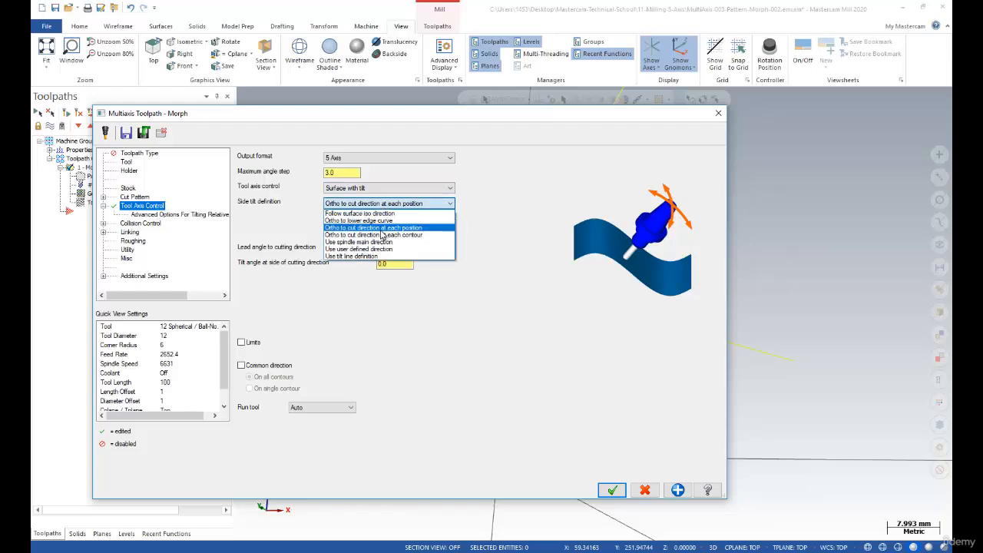
left_click(381, 228)
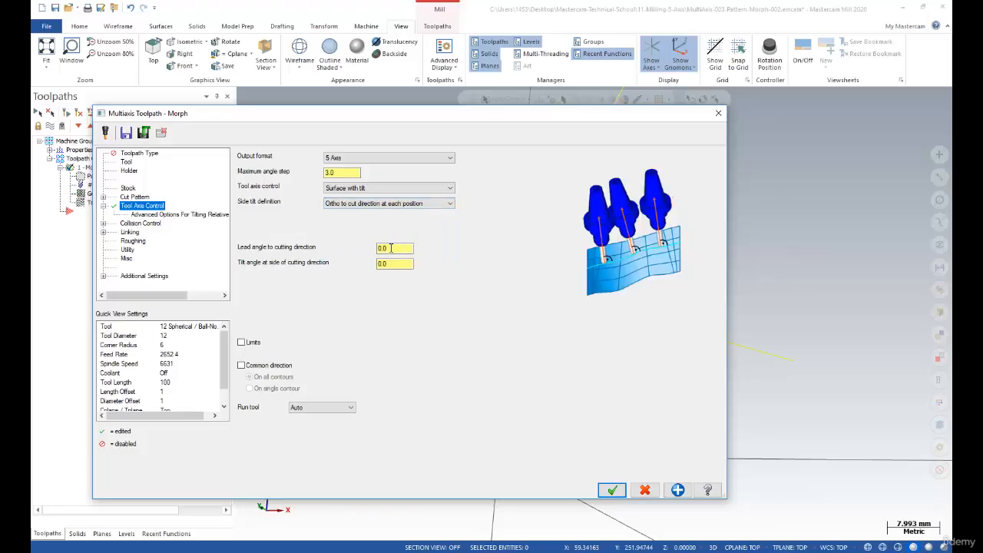
left_click(380, 204)
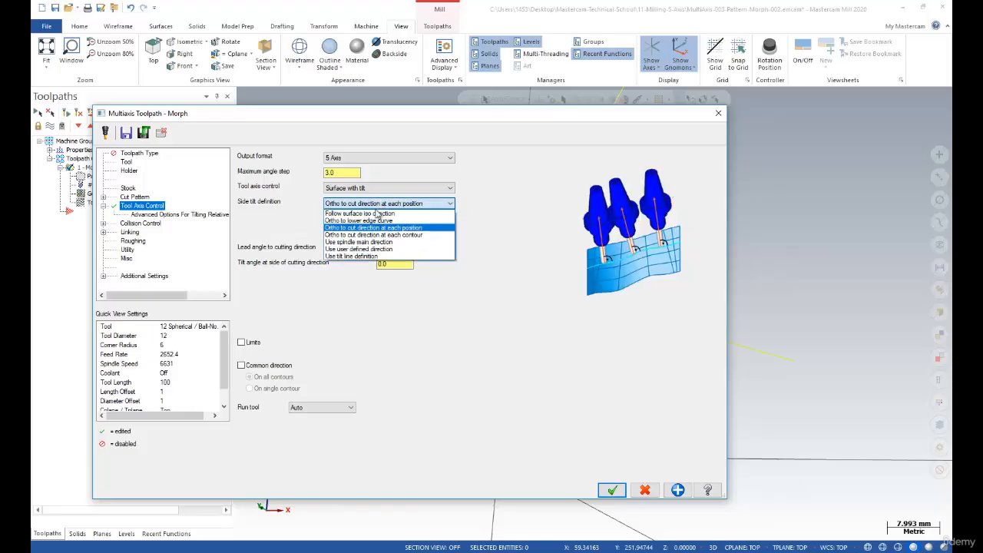
left_click(374, 235)
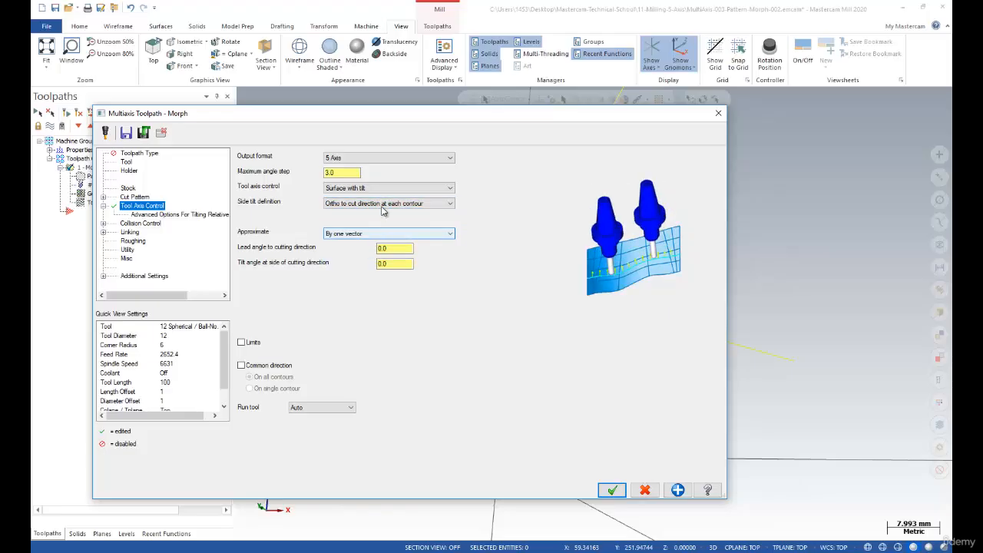
left_click(383, 211)
left_click(370, 247)
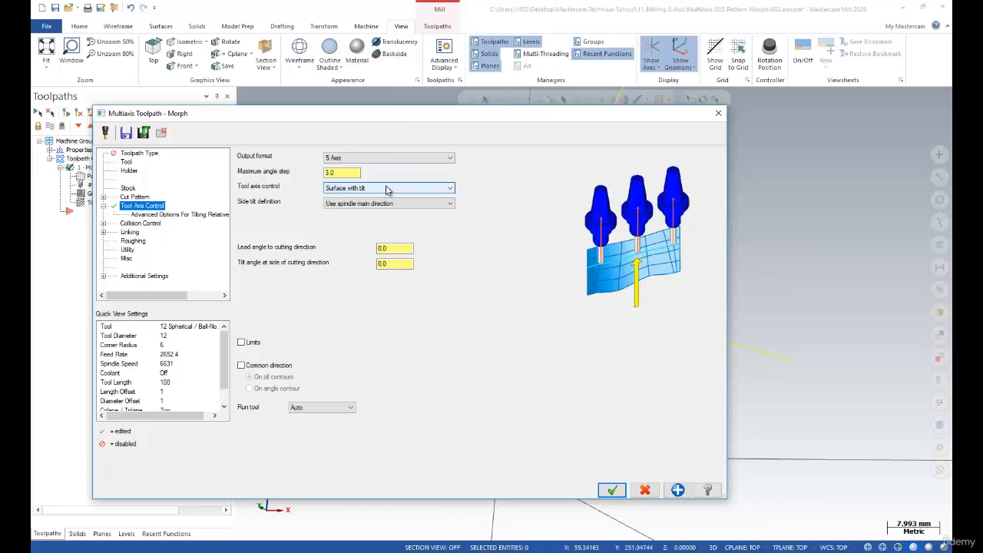
left_click(643, 489)
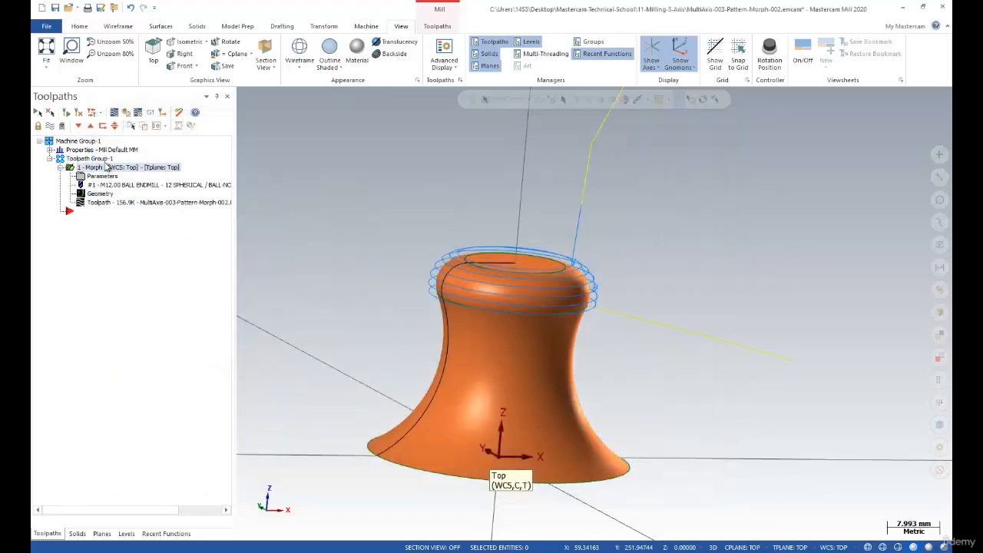
- Set the Morph toolpath's tool axis control to To Point, with a tilt angle of 30 from the point towards the Z-axis
left_click(50, 125)
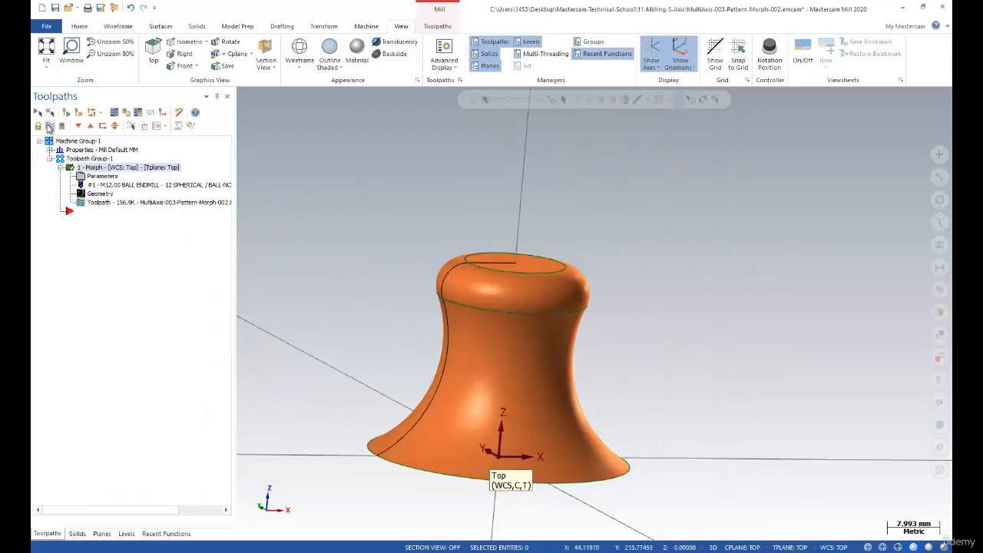
right_click(427, 214)
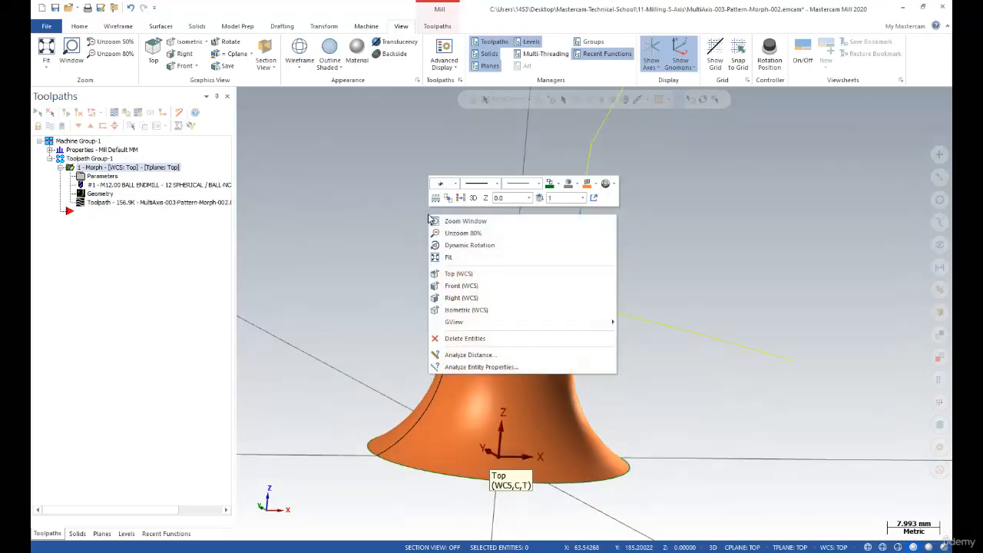
left_click(457, 286)
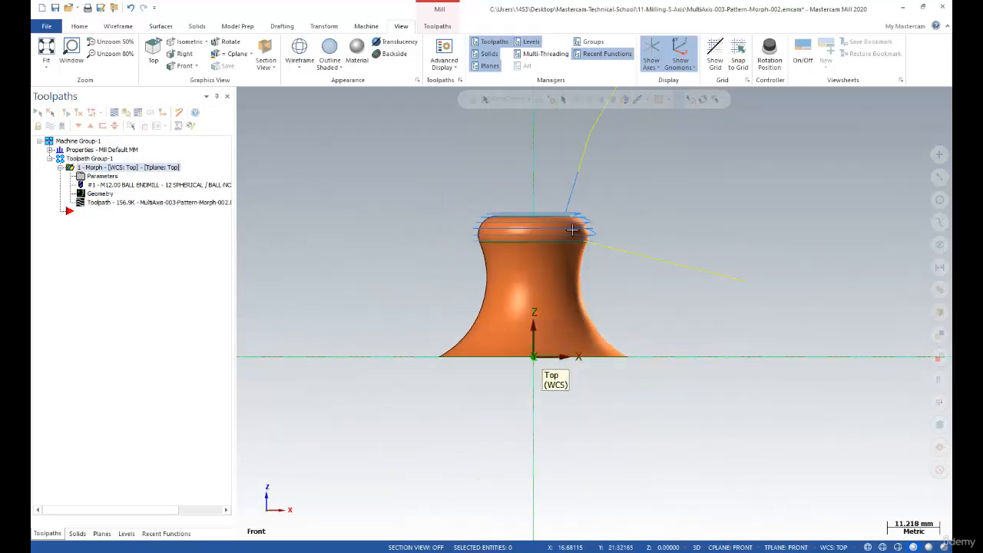
scroll(576, 220, "up", 1)
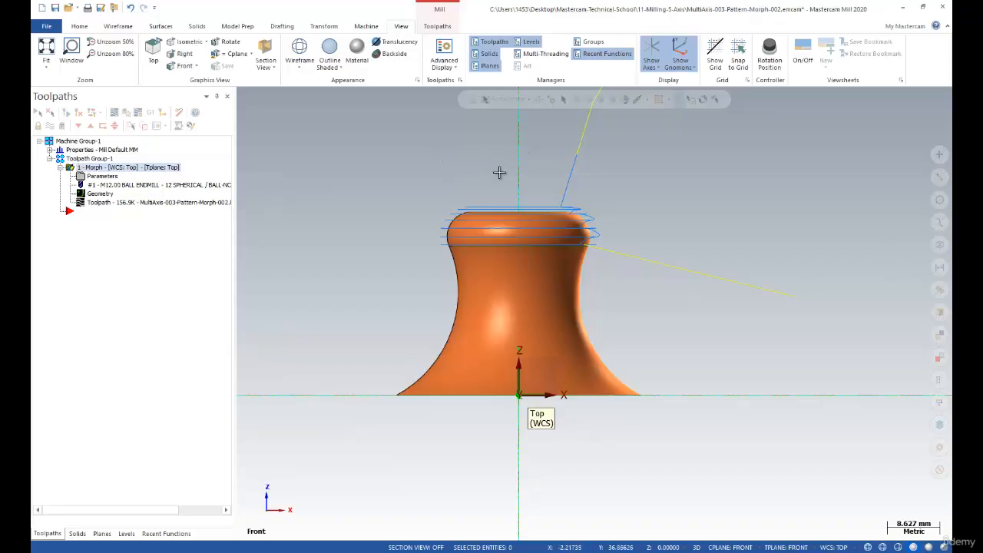
left_click(114, 176)
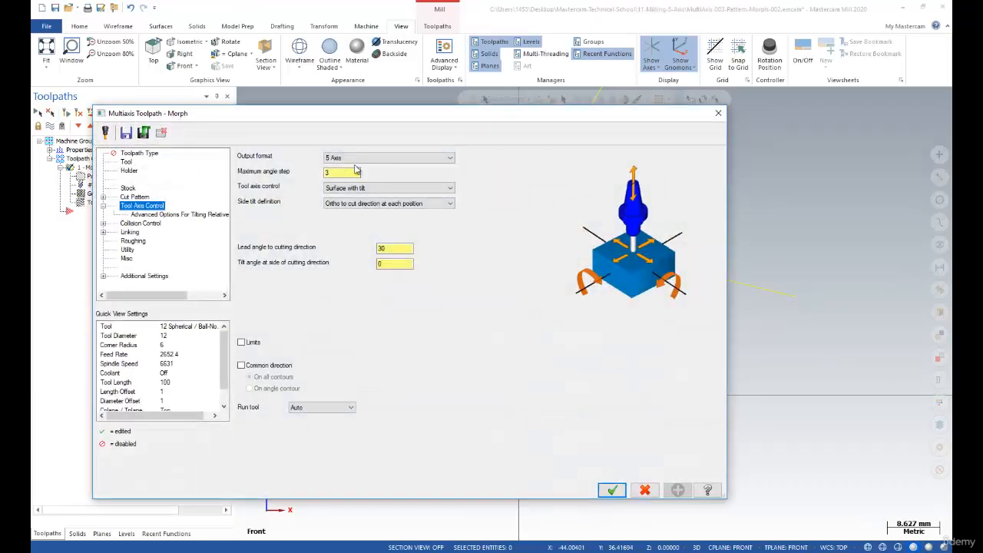
left_click(368, 189)
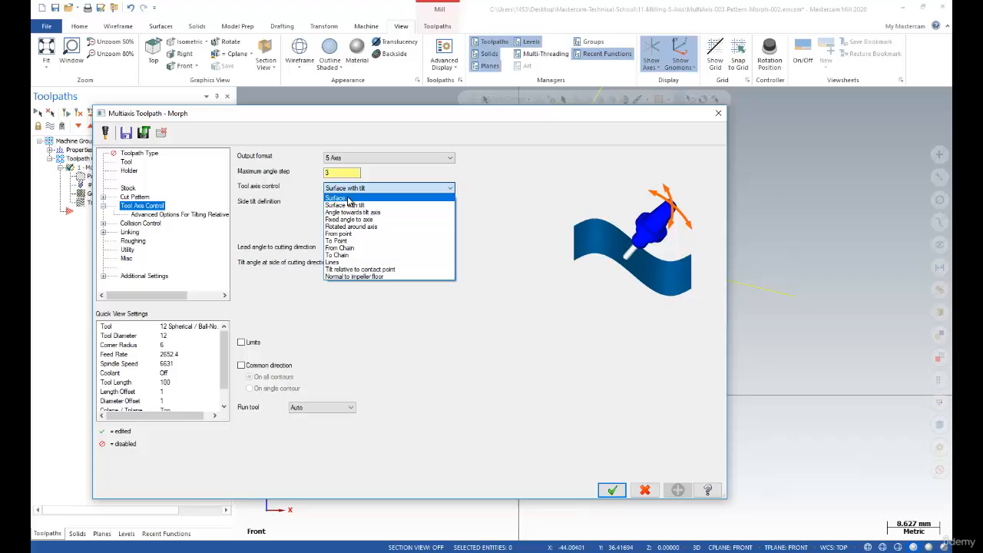
left_click(347, 242)
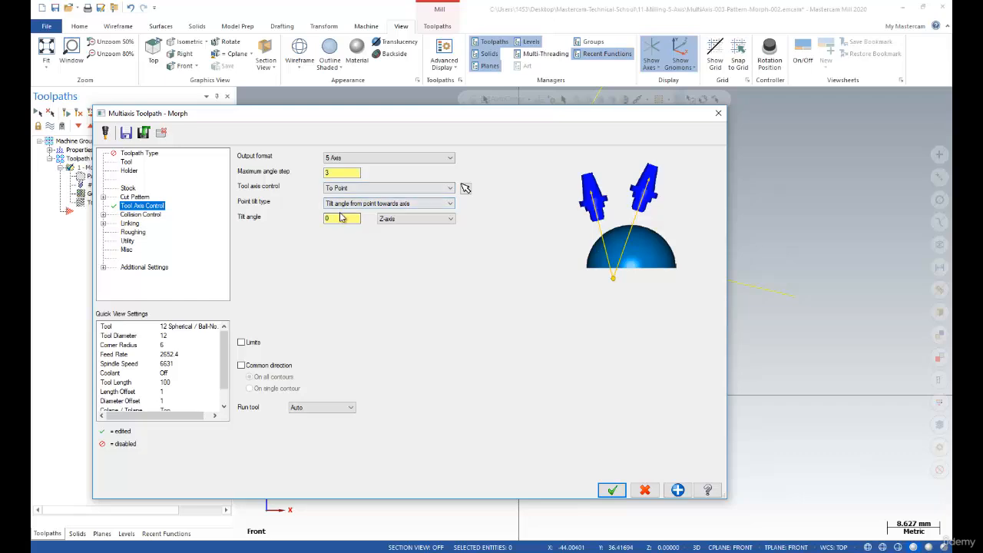
double_click(340, 218)
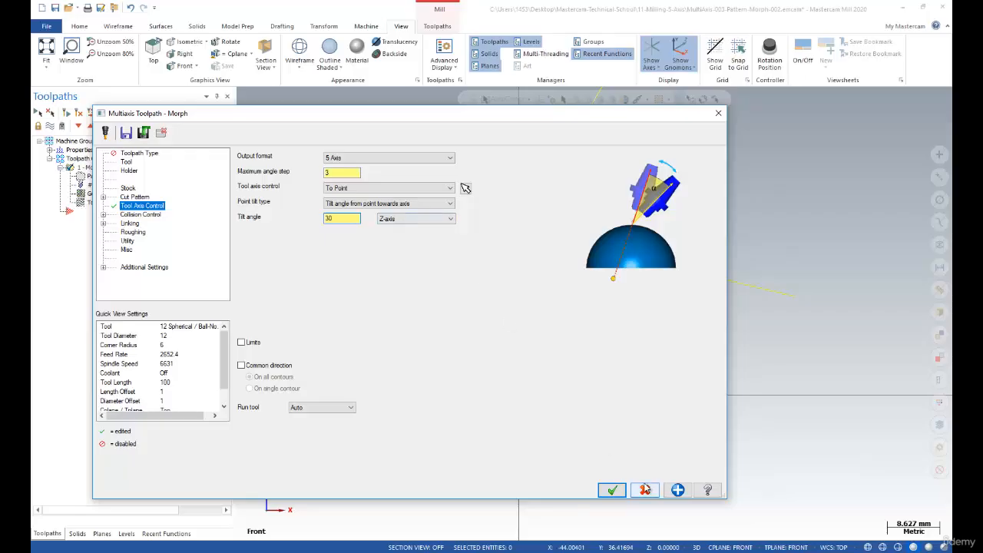
left_click(614, 490)
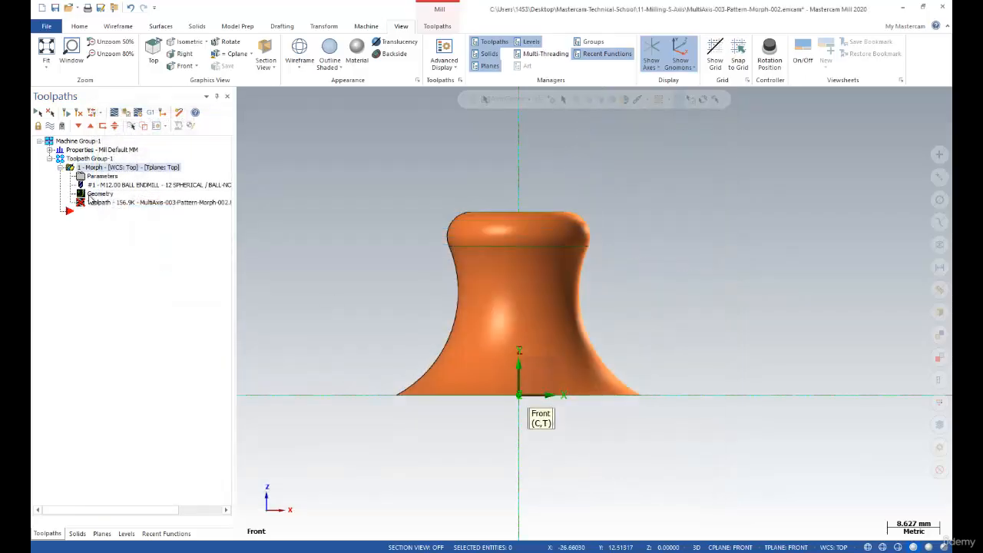
- Pick the origin at the centre of the part's base as the tool axis point, and regenerate the Morph toolpath
left_click(94, 179)
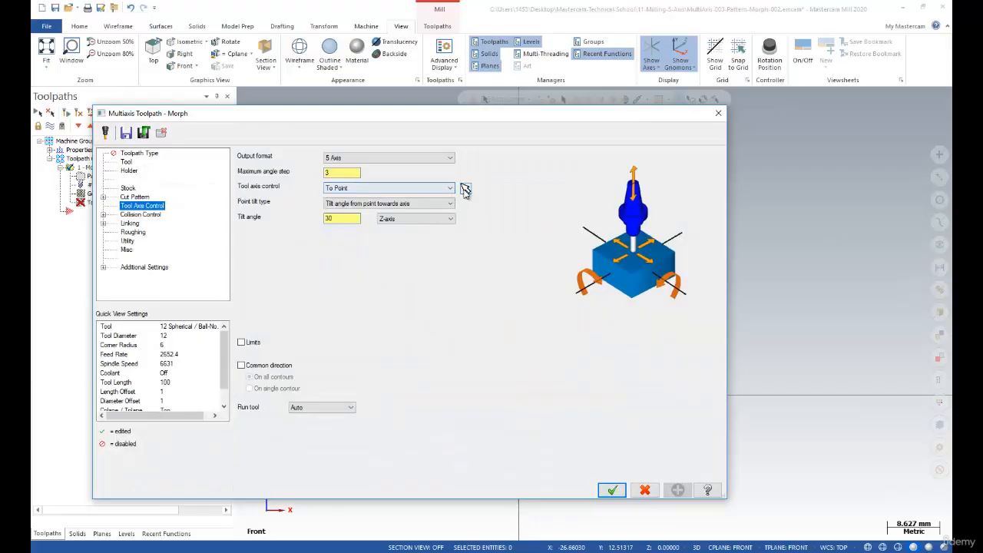
left_click(466, 189)
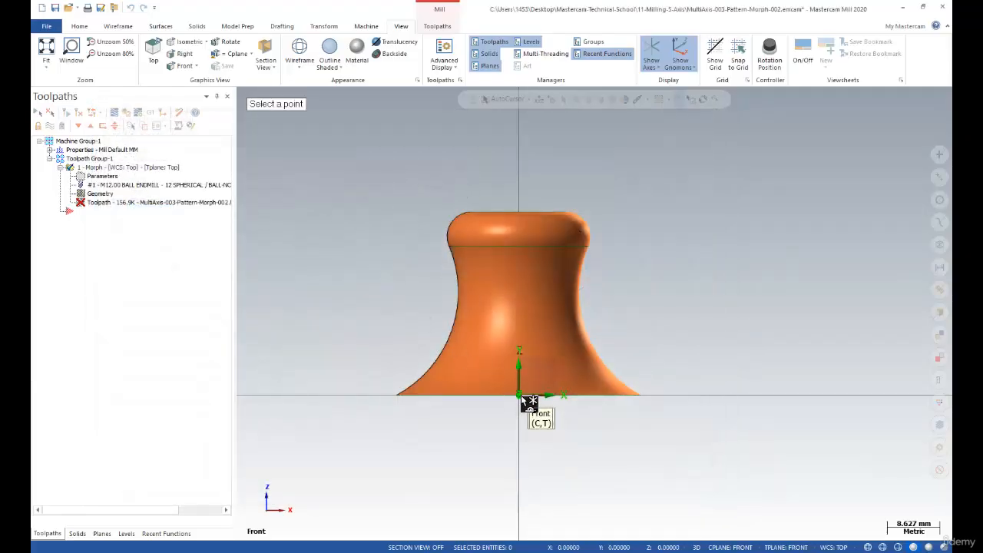
middle_click_drag(469, 401, 534, 374)
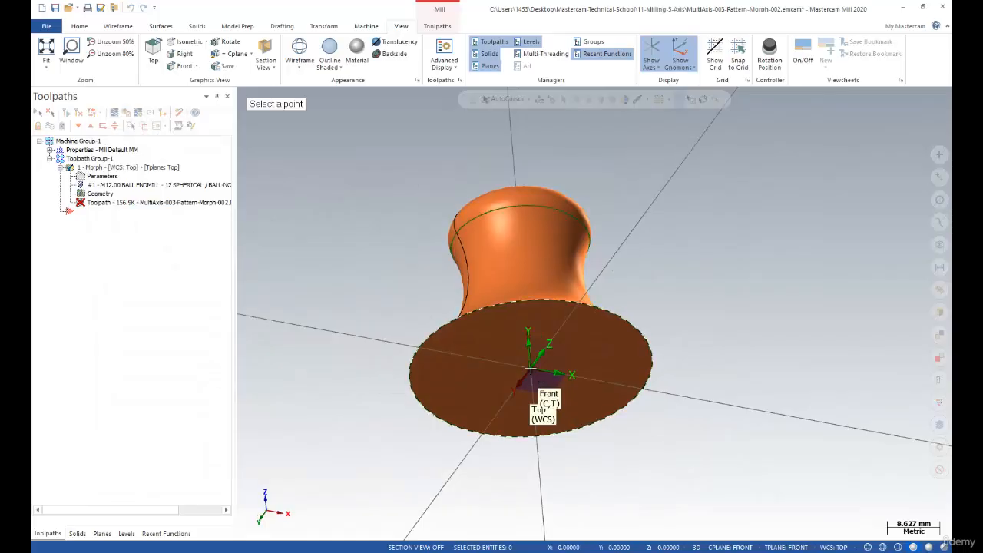
left_click(533, 375)
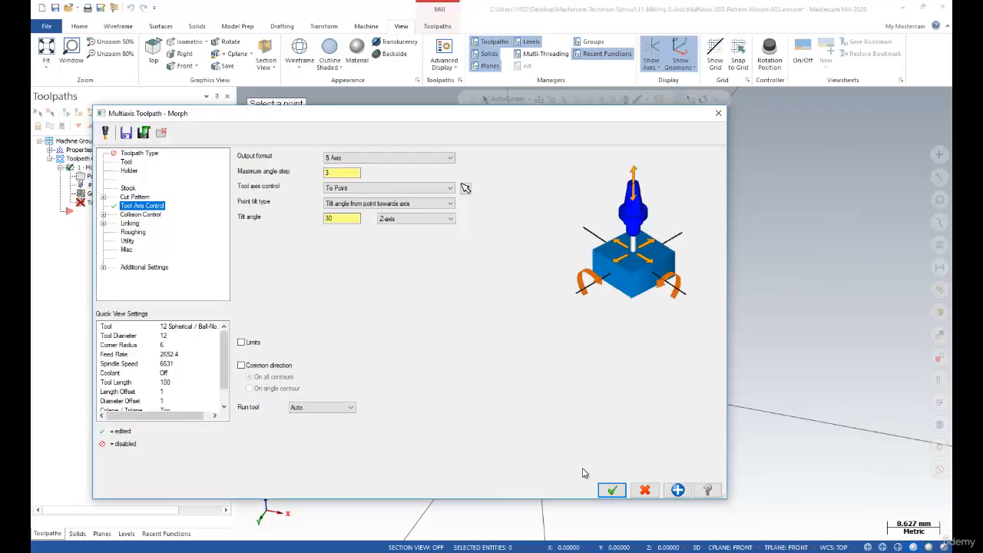
left_click(611, 490)
middle_click_drag(384, 232, 302, 187)
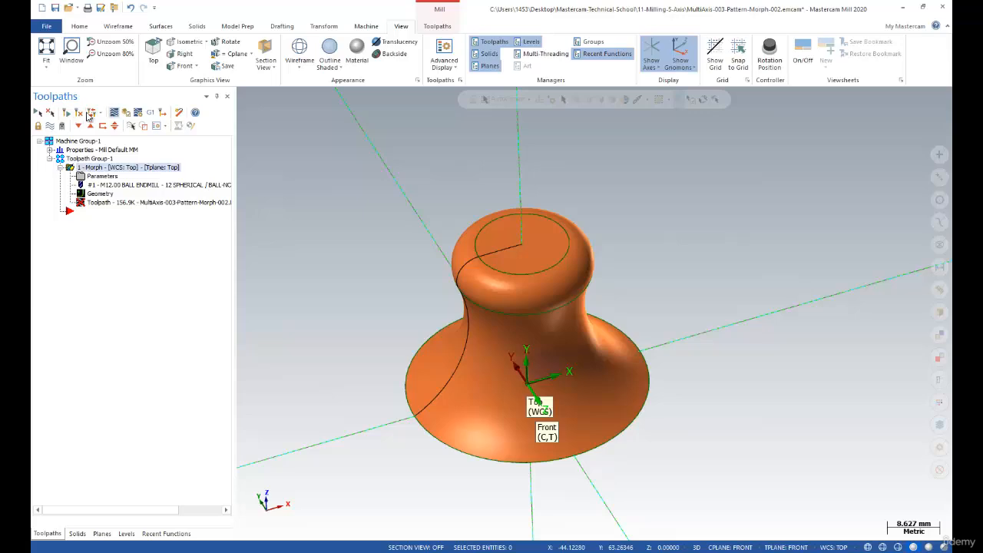
left_click(69, 112)
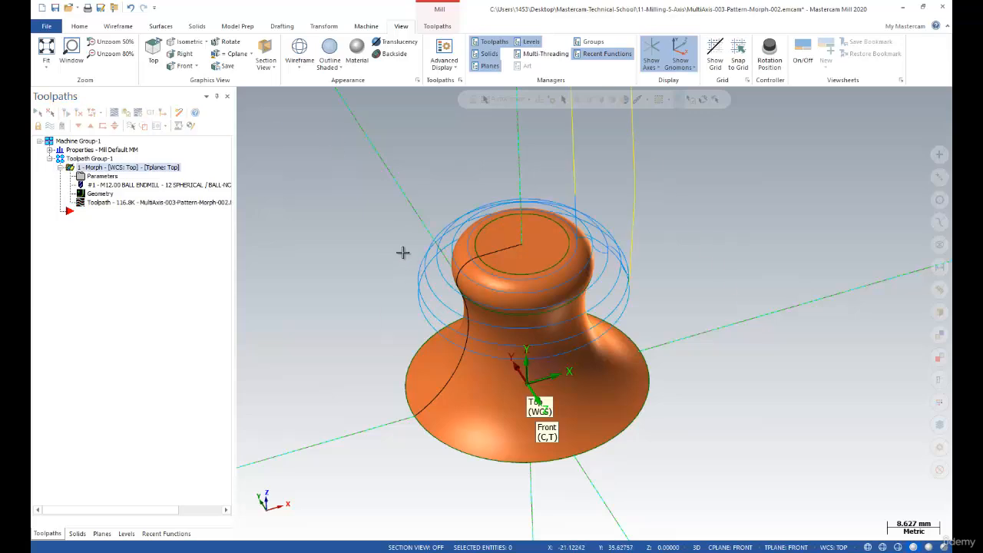
- Backplot the To Point toolpath at a slower playback speed to examine the tool orientation around the fillet
scroll(418, 263, "down", 1)
middle_click_drag(418, 264, 400, 211)
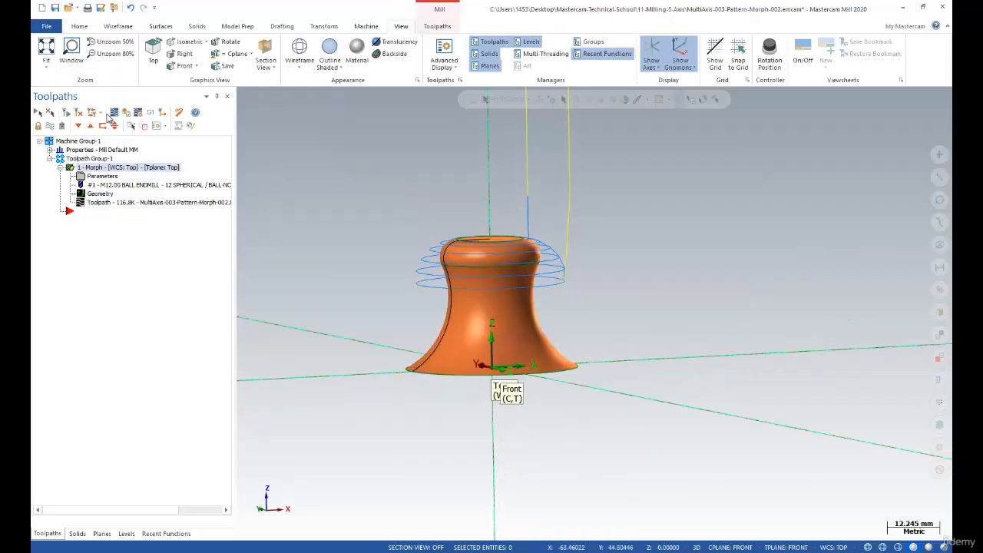
left_click(114, 114)
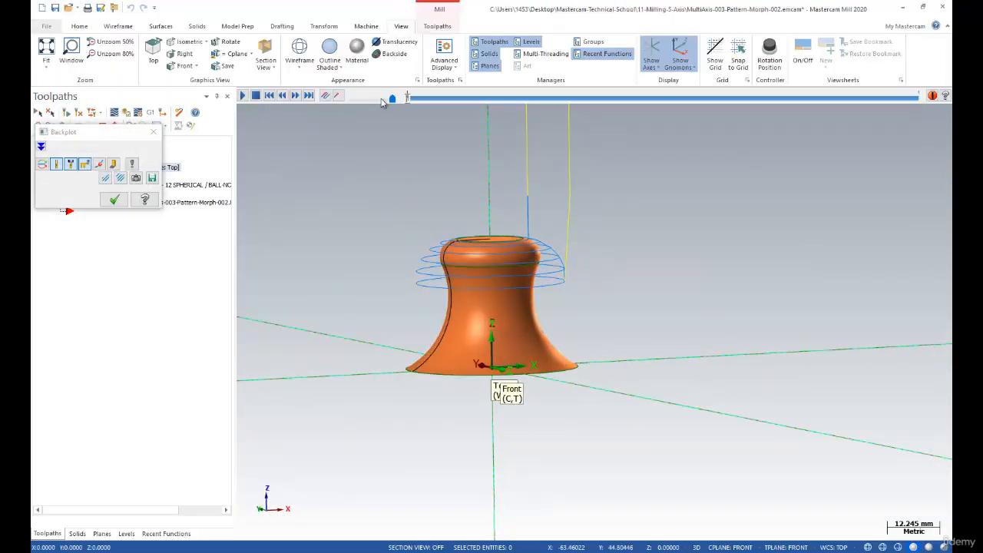
mouse_move(392, 98)
left_mouse_down()
mouse_move(364, 98)
mouse_move(393, 105)
mouse_move(383, 105)
left_mouse_up()
left_click(242, 97)
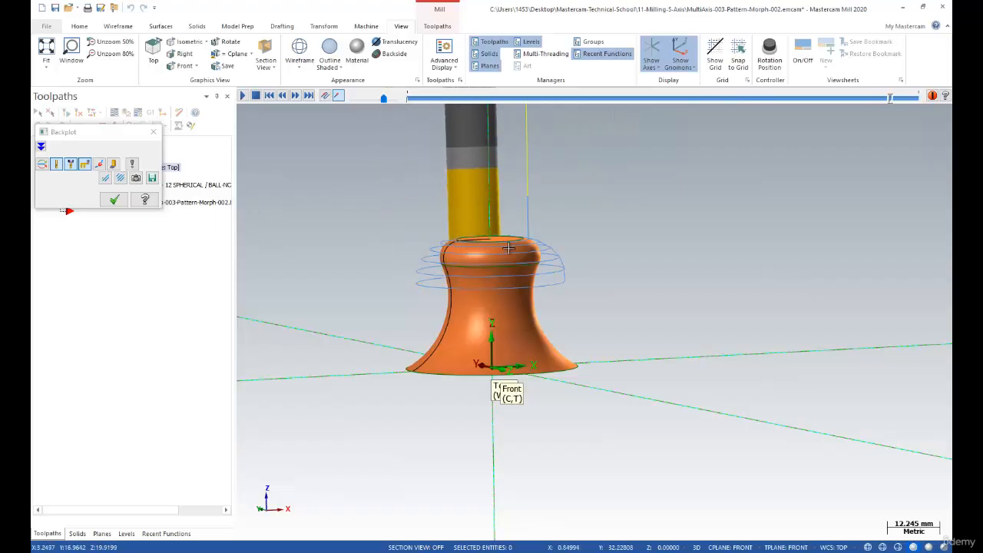
- Replay the To Point toolpath's backplot from the front view at adjusted playback speed to examine the tool orientation, and close the backplot
scroll(516, 269, "down", 1)
scroll(441, 234, "up", 1)
right_click(397, 224)
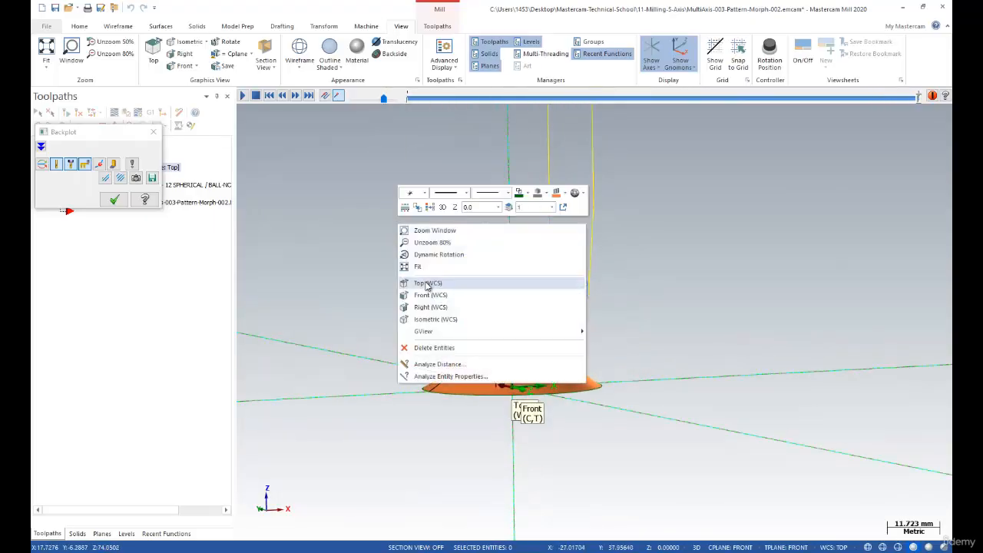
left_click(430, 295)
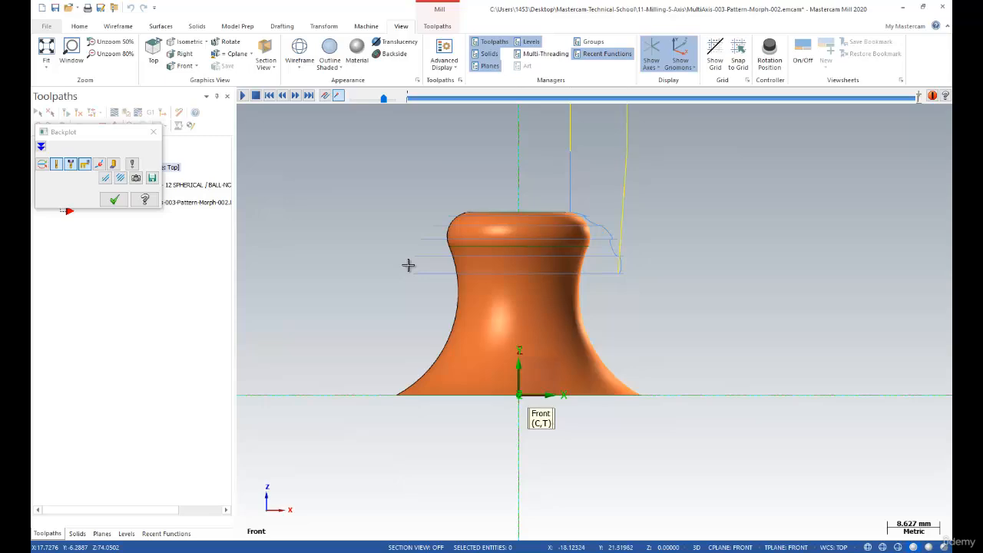
scroll(410, 264, "down", 1)
scroll(389, 228, "up", 1)
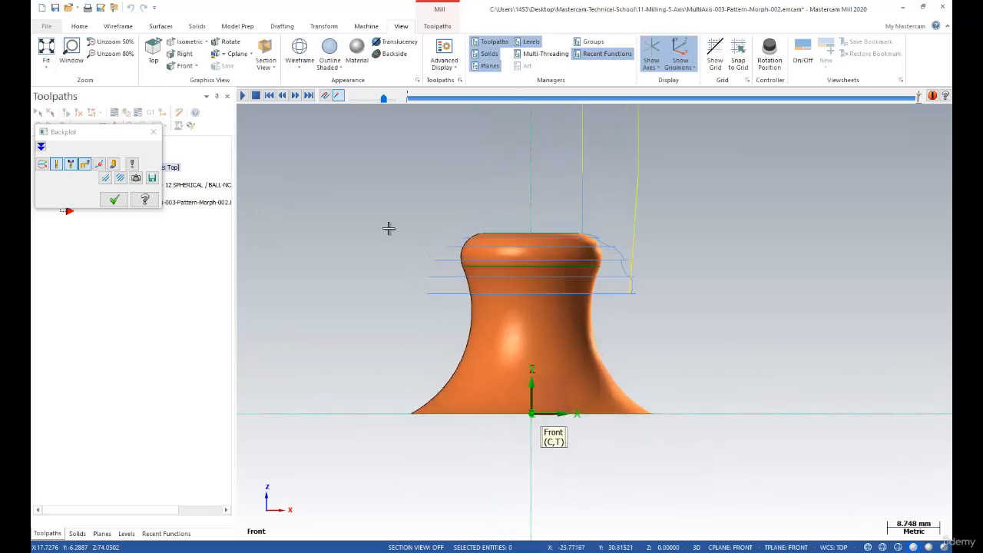
left_click(242, 95)
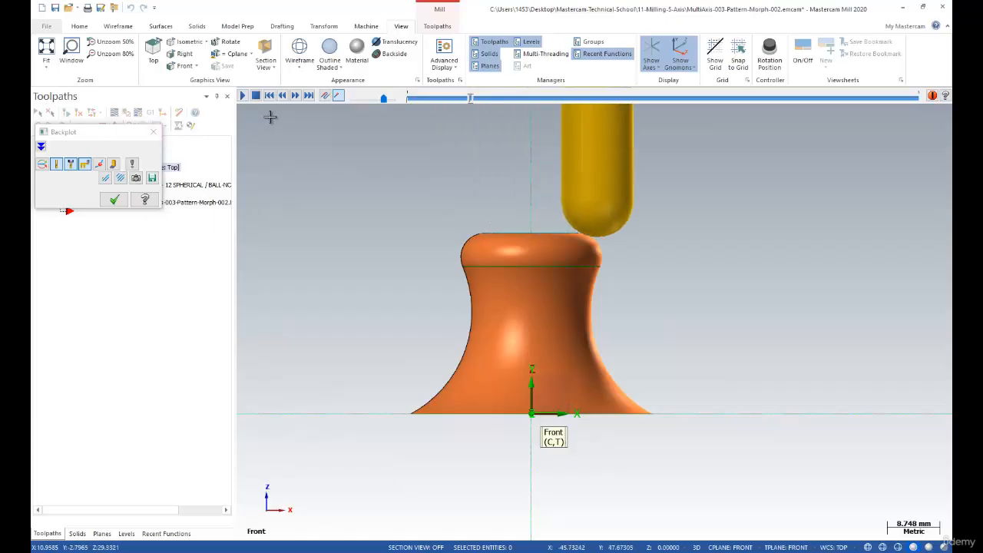
mouse_move(376, 105)
left_mouse_down()
mouse_move(401, 104)
mouse_move(372, 98)
mouse_move(388, 102)
left_mouse_up()
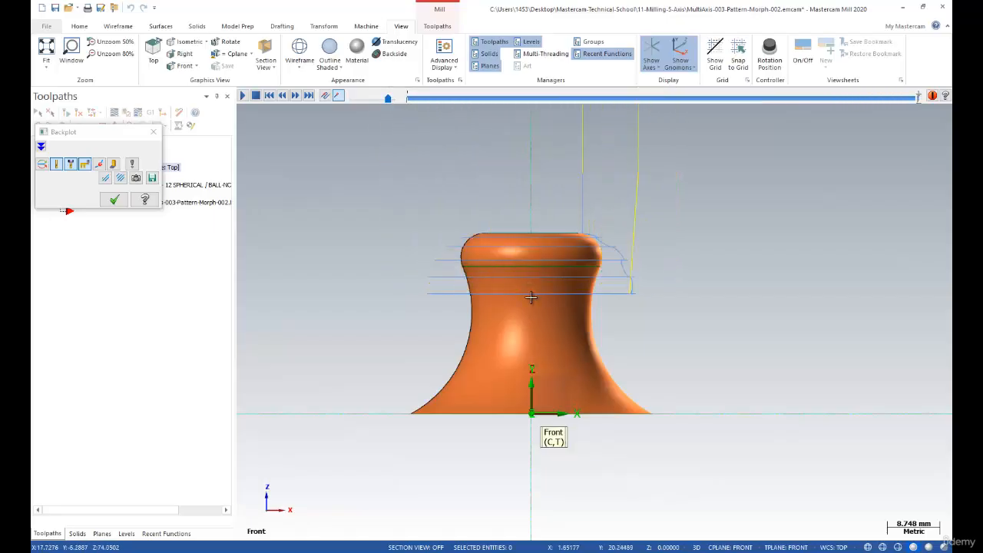
scroll(529, 294, "down", 1)
mouse_move(492, 272)
middle_mouse_down()
mouse_move(456, 265)
mouse_move(496, 296)
mouse_move(476, 281)
middle_mouse_up()
left_click(114, 200)
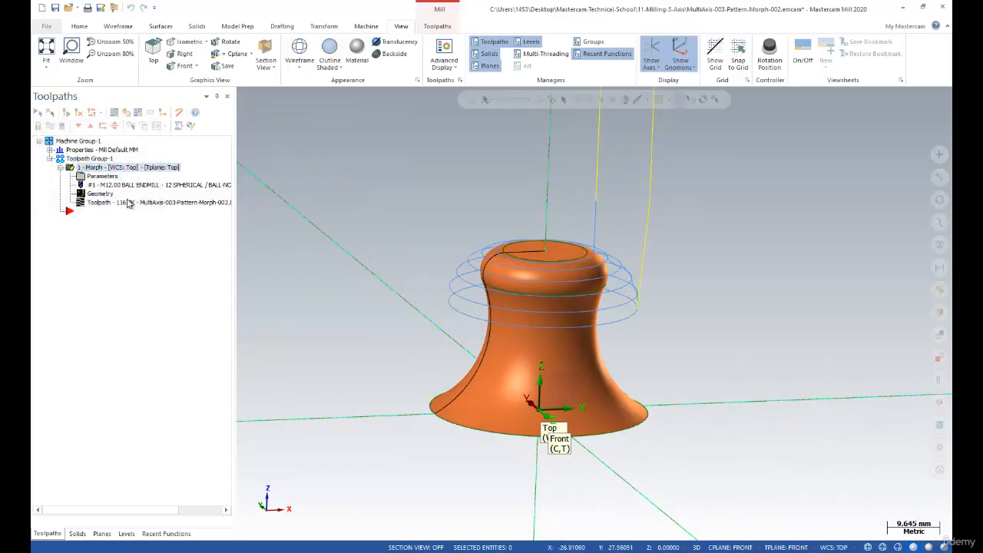
- Try the point tilt type Tilt angle from axis towards point in the Morph tool axis settings, and return to Tilt angle from point towards axis
left_click(80, 177)
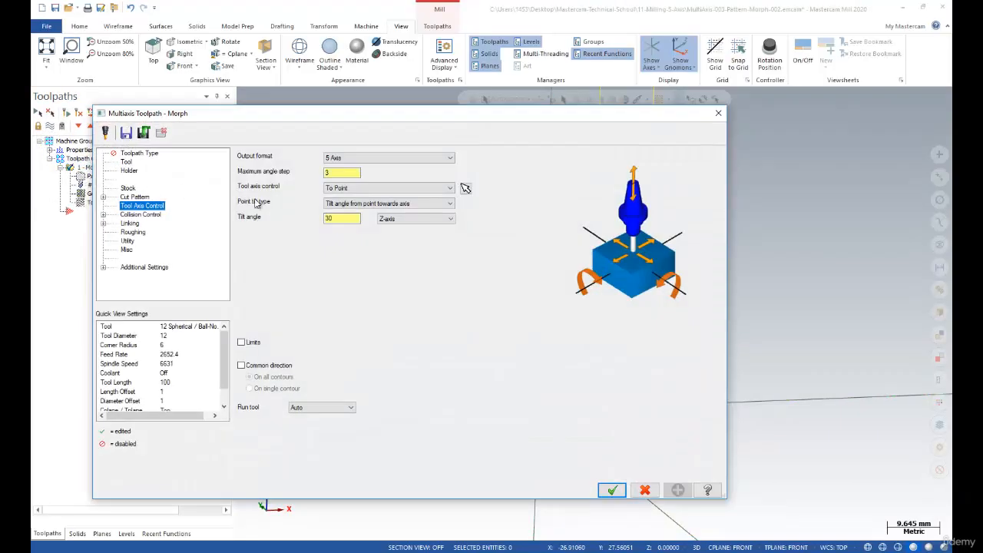
double_click(335, 219)
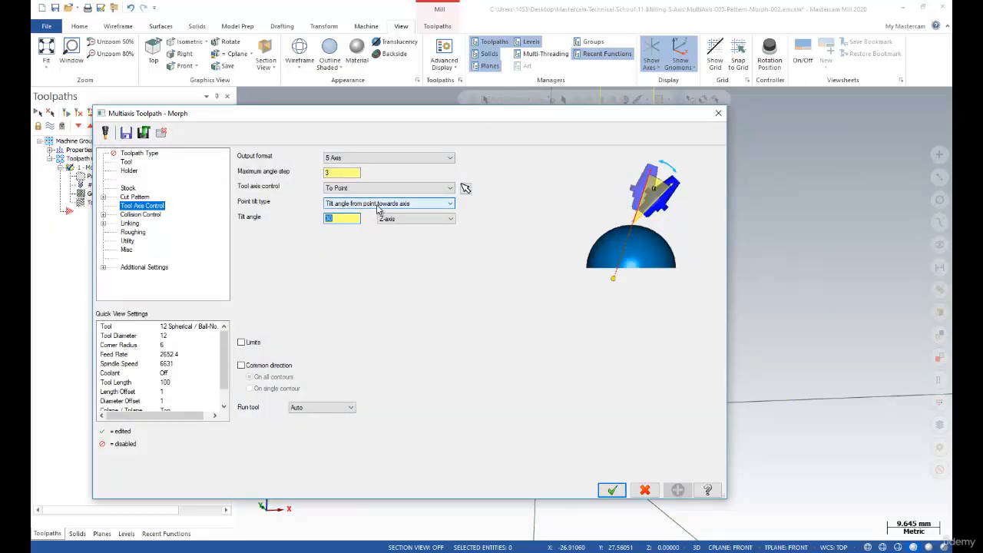
left_click(377, 204)
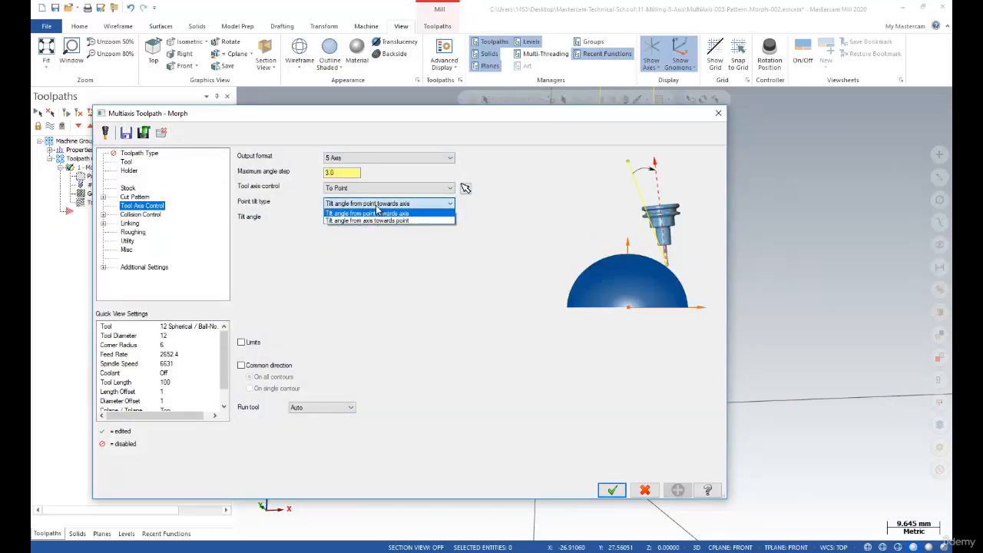
left_click(369, 221)
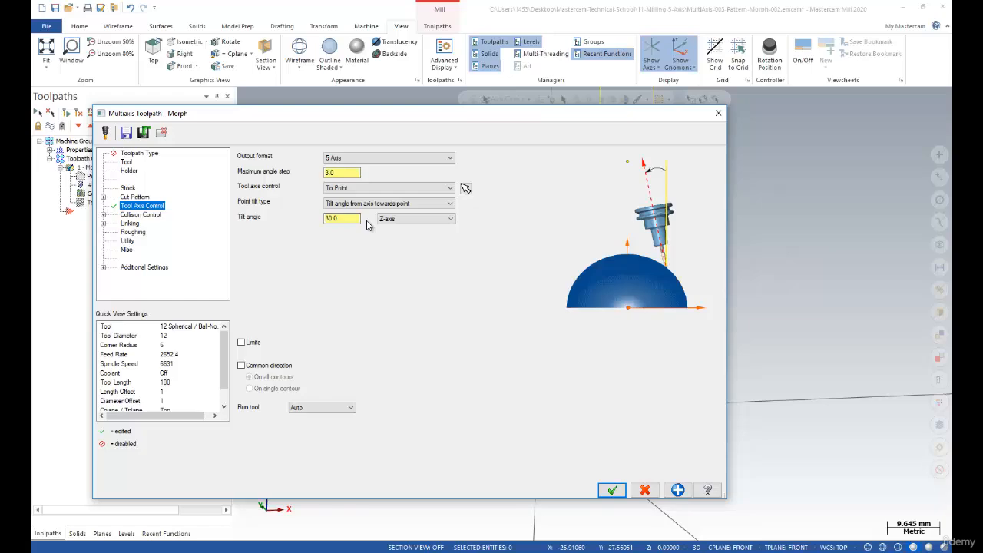
left_click(367, 204)
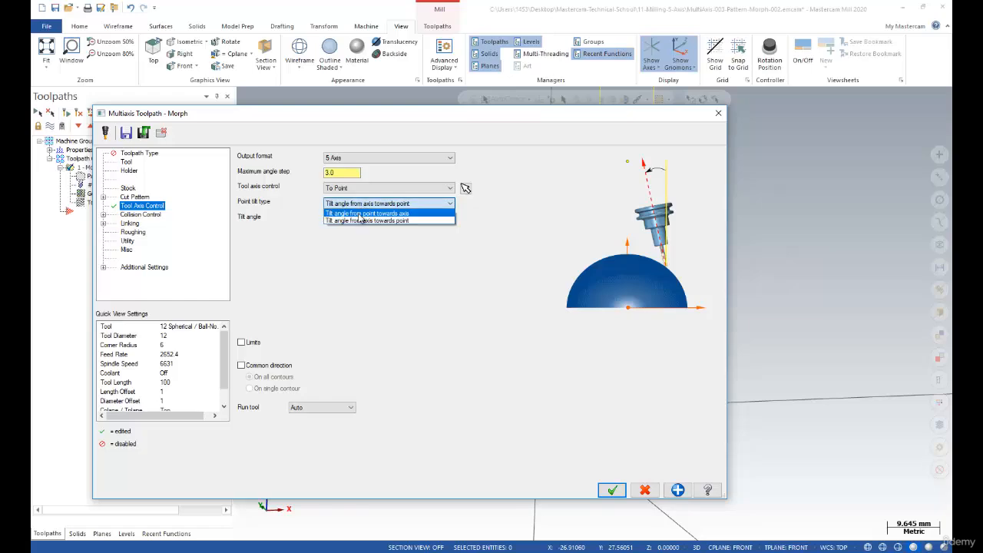
left_click(360, 218)
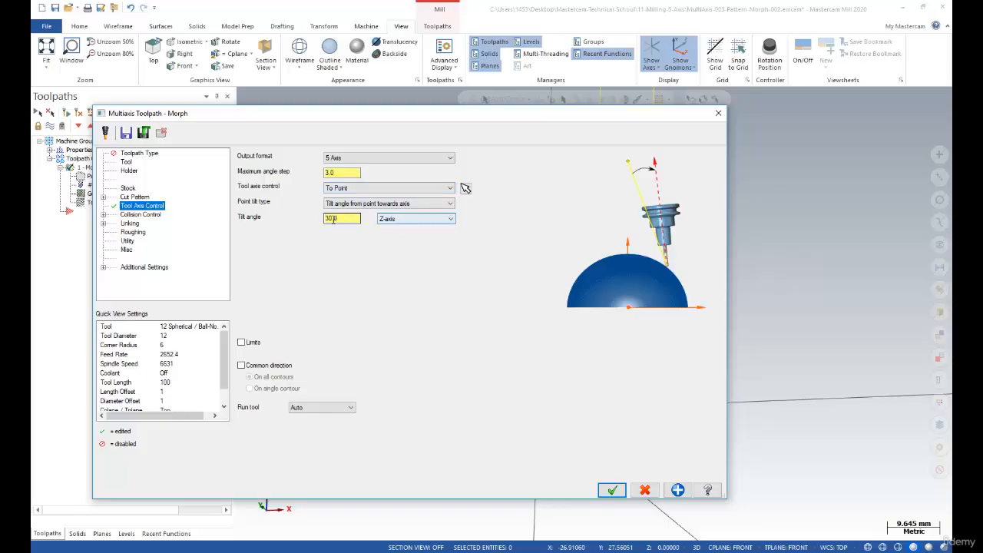
- Set the Morph toolpath's tool axis control to Surface and regenerate the toolpath
left_click(369, 190)
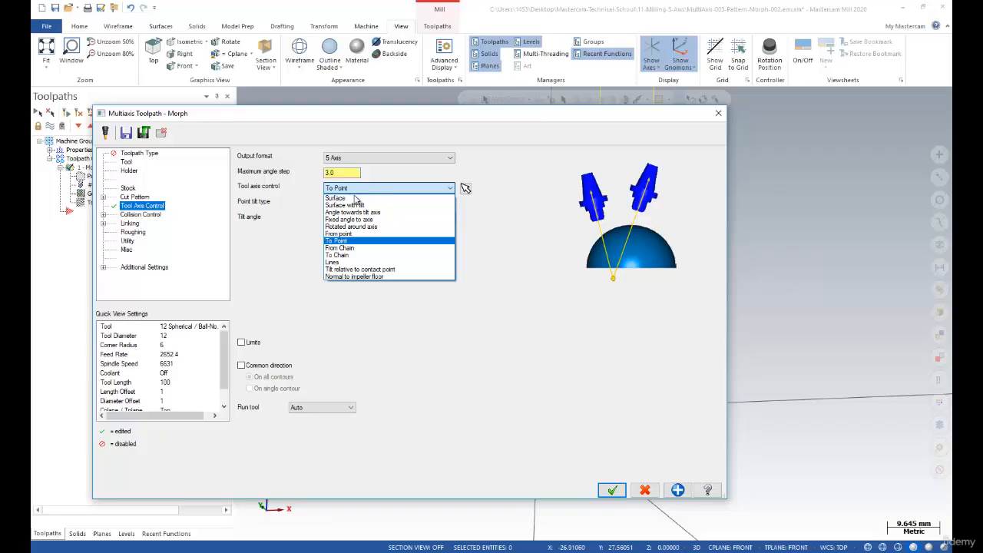
left_click(350, 198)
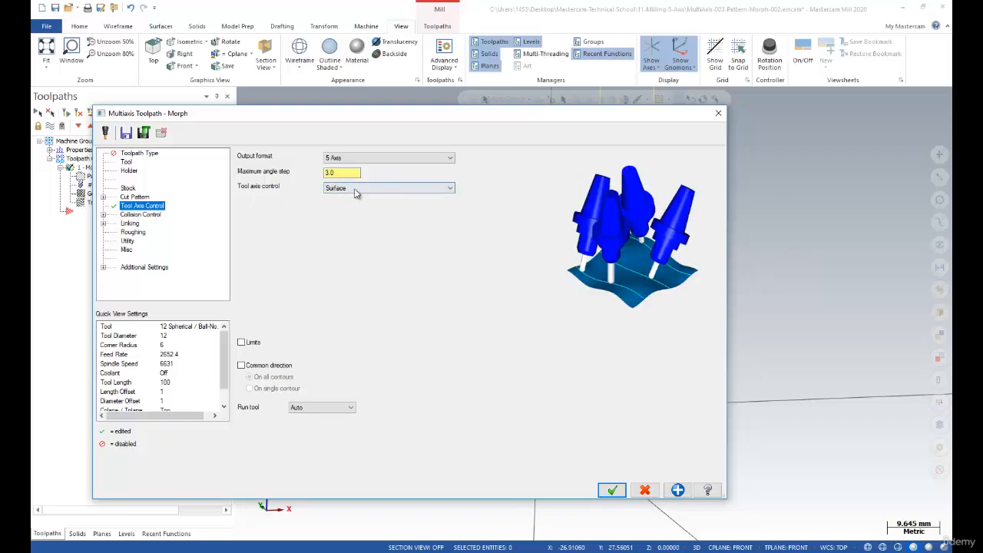
left_click(611, 490)
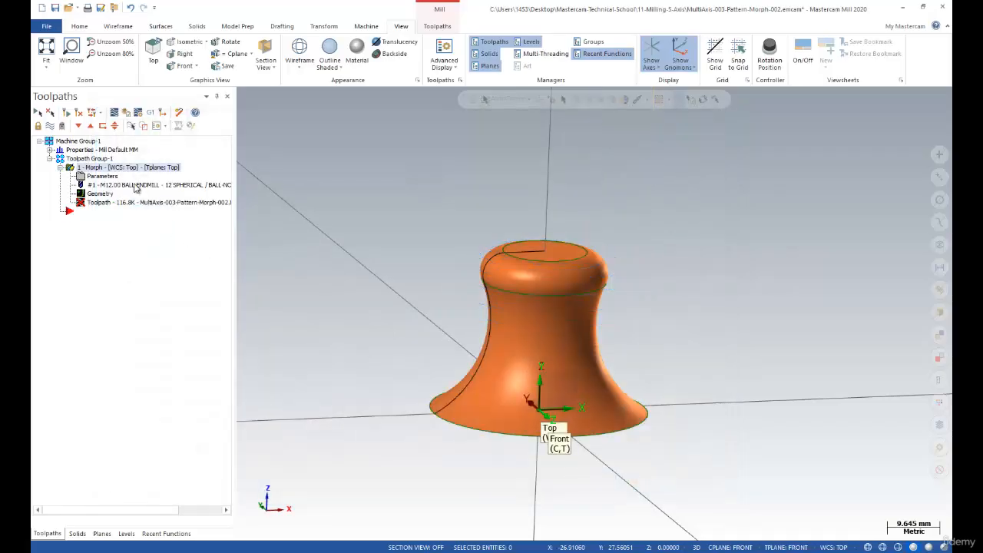
left_click(79, 113)
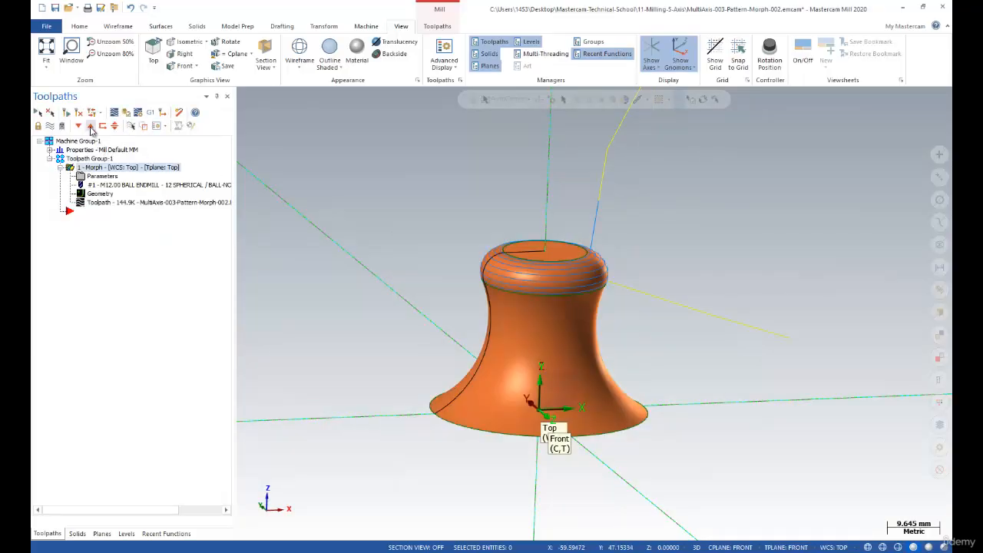
- Backplot the regenerated Surface toolpath at an adjusted playback speed to examine how the tool follows the fillet
left_click(113, 112)
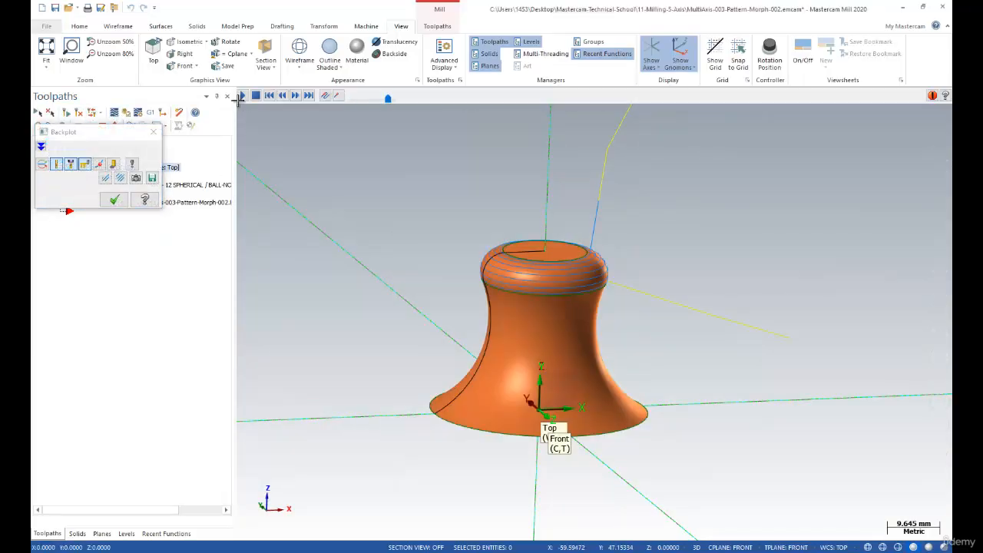
left_click(243, 96)
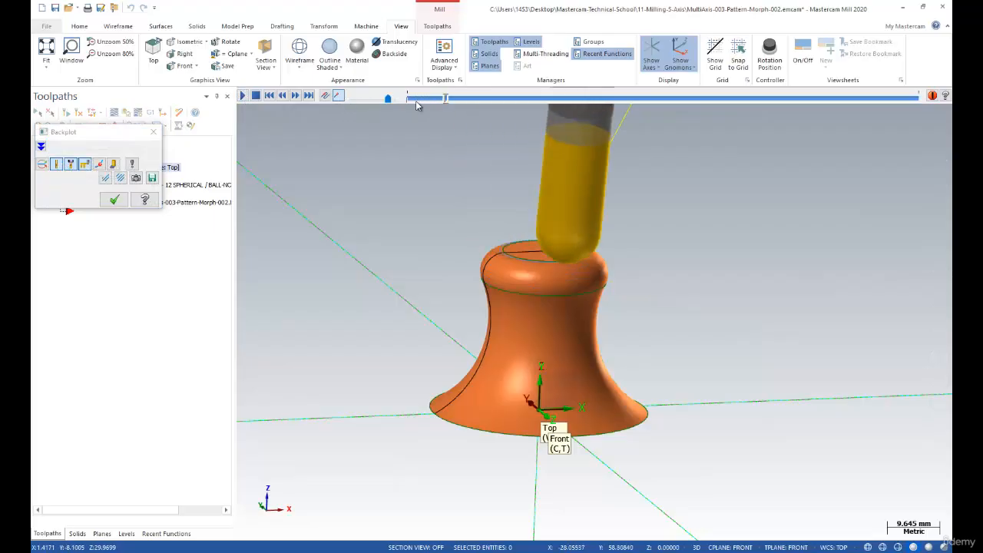
left_click_drag(388, 99, 394, 99)
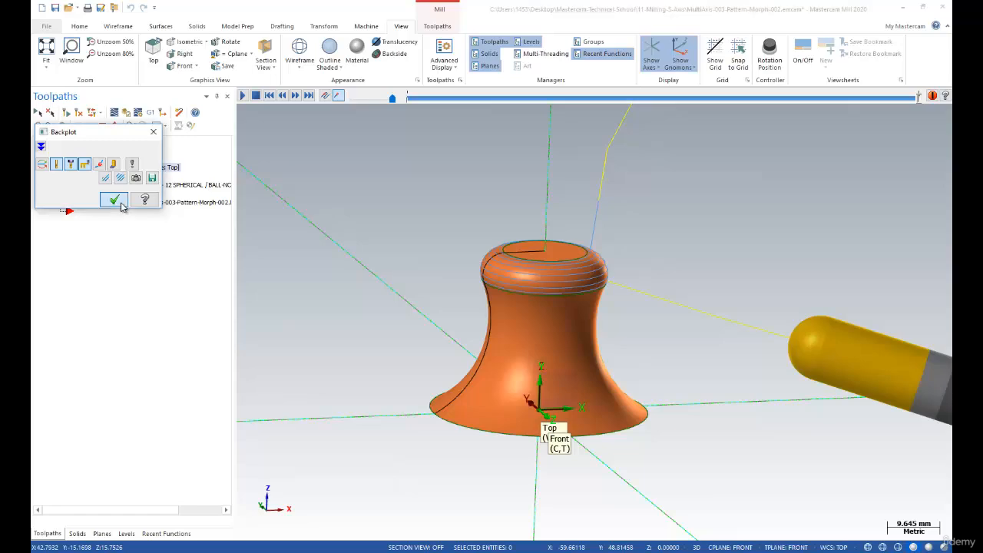
left_click(114, 200)
- Set the Morph toolpath's tool axis control to Surface with tilt, with a lead angle to cutting direction of 0
left_click(81, 176)
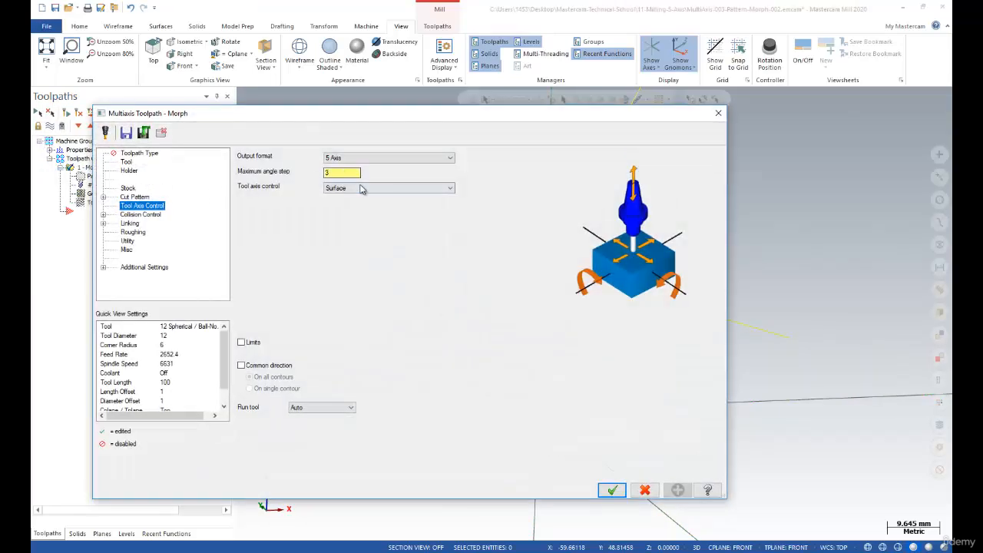
left_click(363, 189)
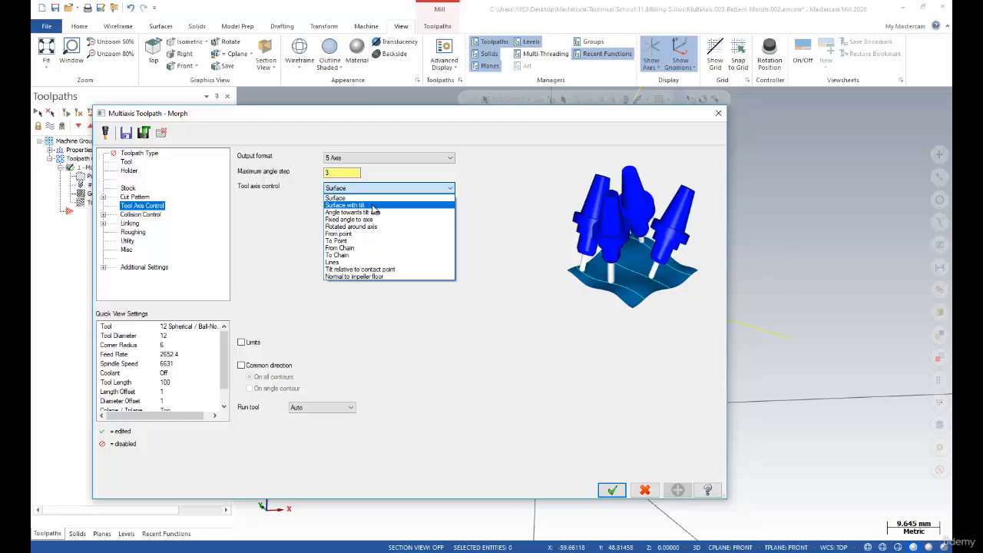
left_click(374, 205)
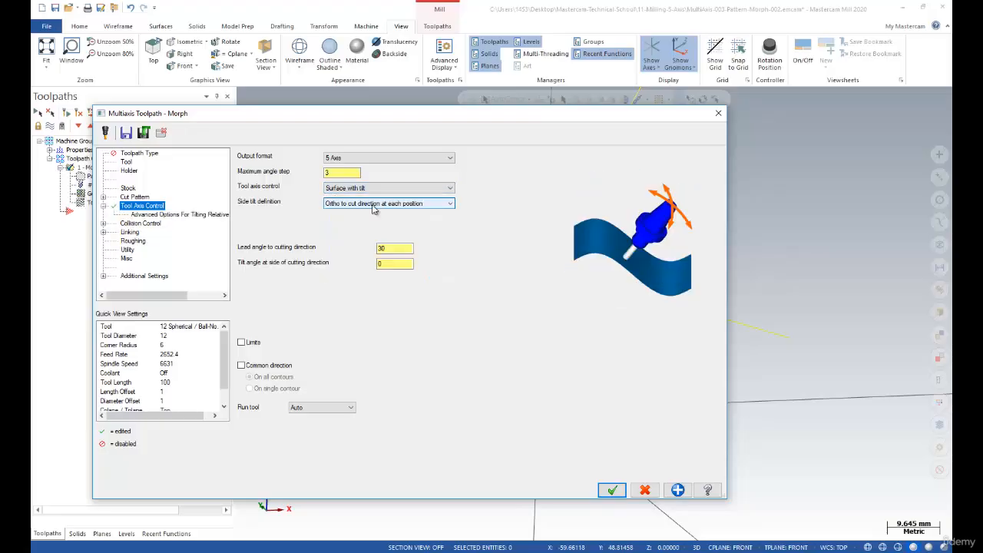
left_click(395, 247)
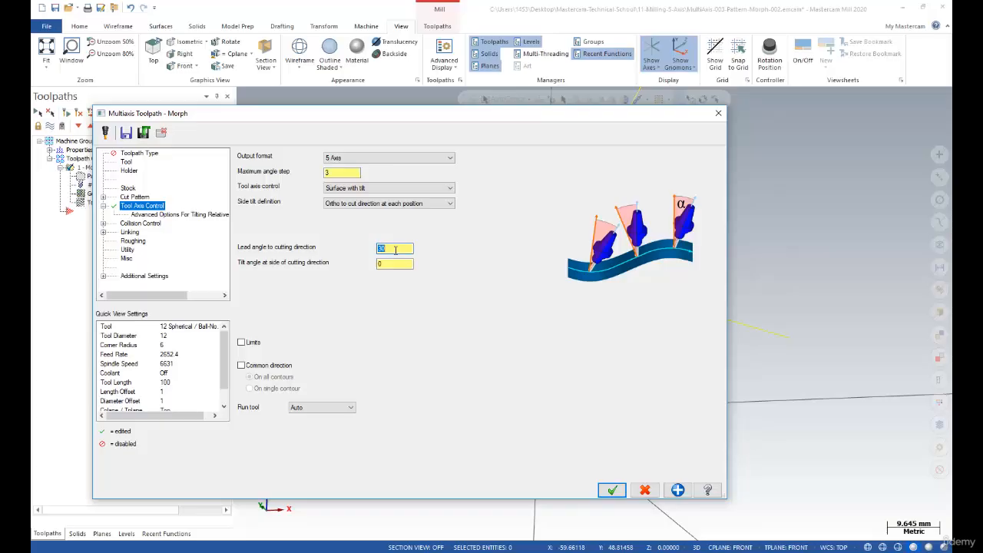
type("0")
left_click(394, 263)
left_click(397, 250)
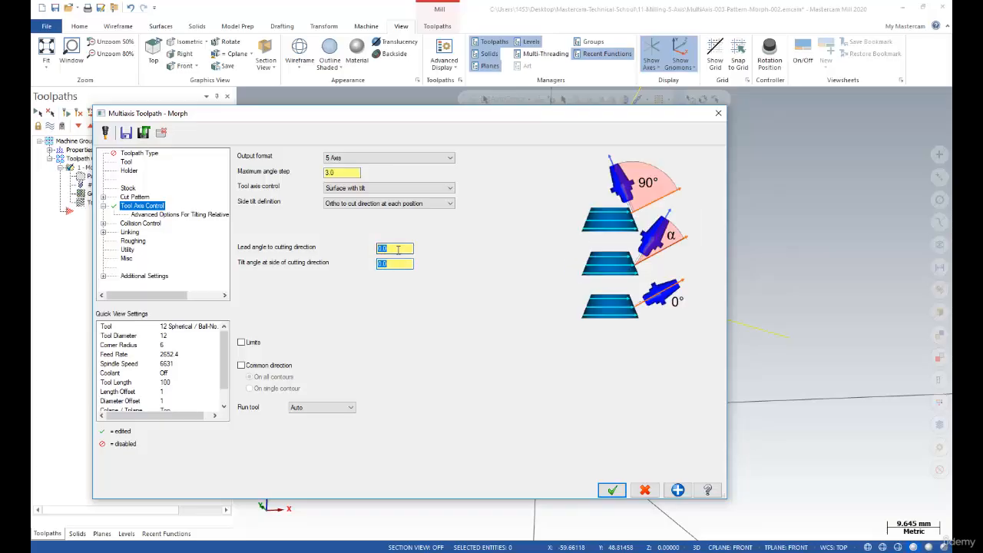
- Try the side tilt definition Follow surface iso direction, and set it to Ortho to lower edge curve
left_click(380, 204)
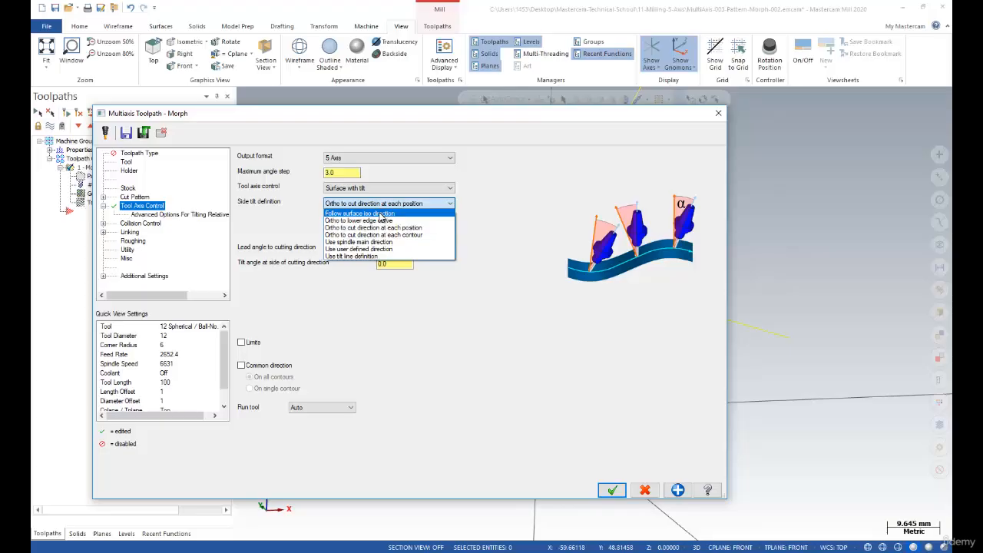
left_click(380, 213)
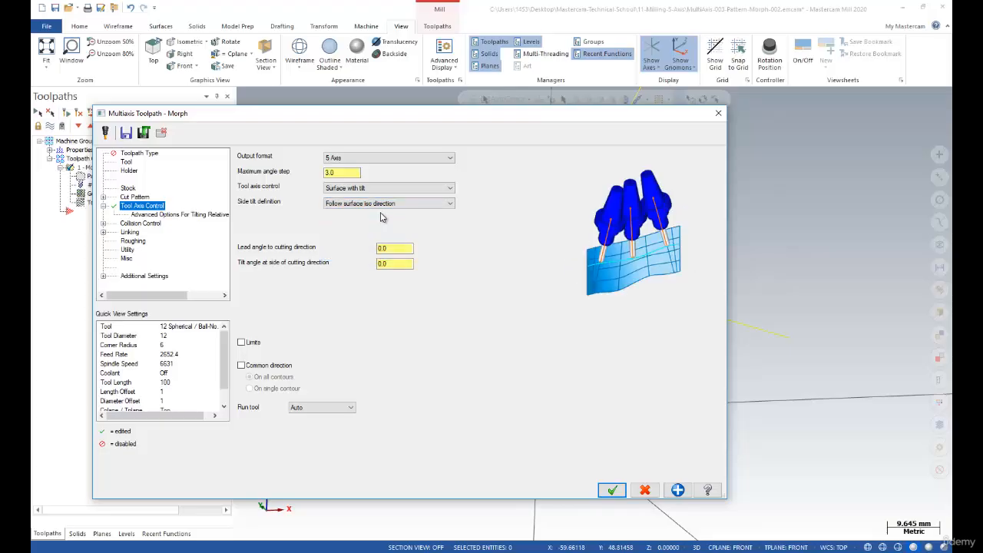
left_click(378, 205)
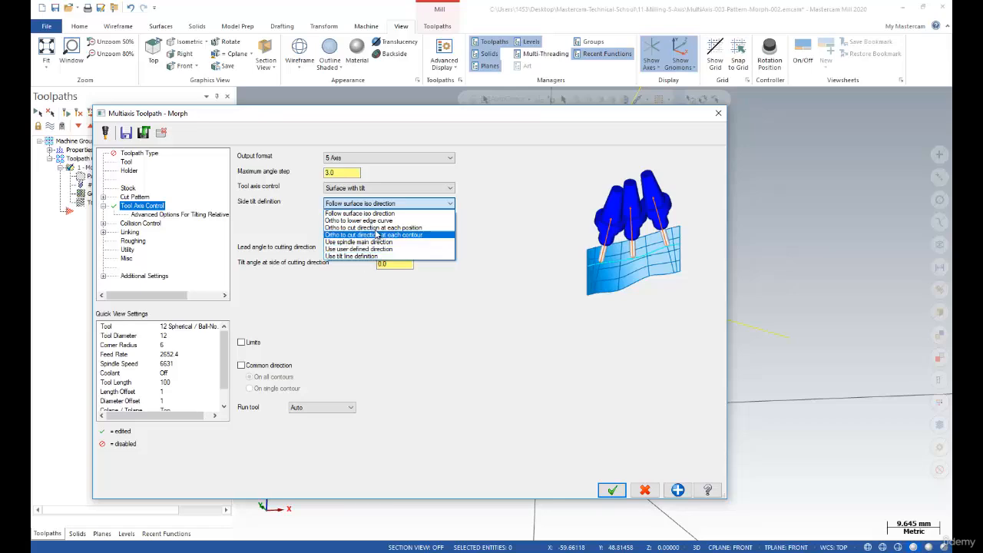
left_click(376, 221)
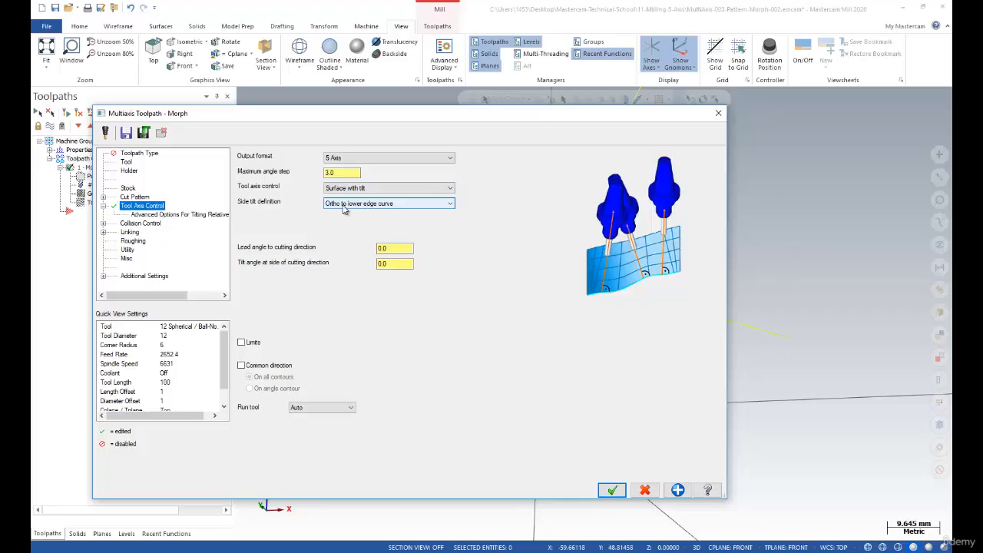
- Try the side tilt definition Ortho to cut direction at each contour, and return to Ortho to lower edge curve
left_click(386, 203)
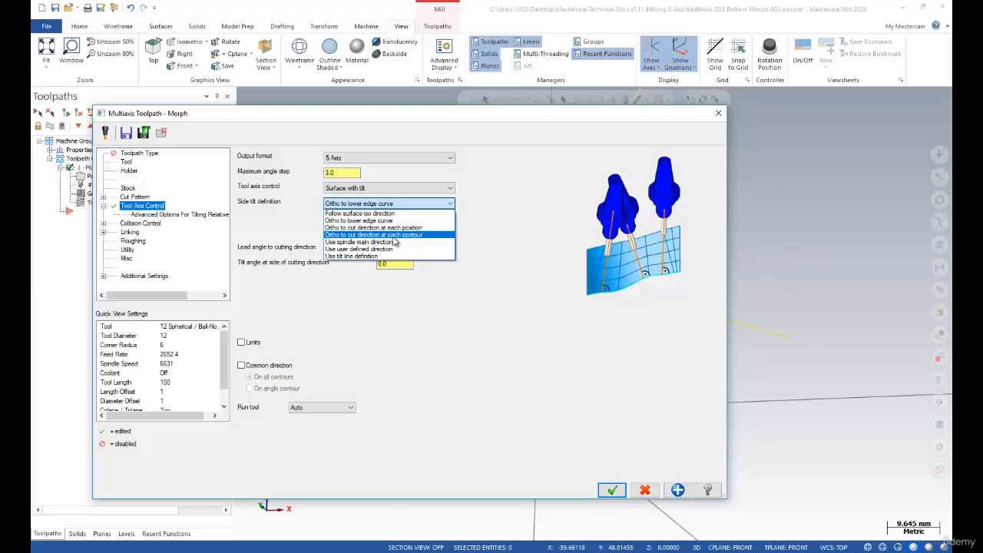
left_click(393, 234)
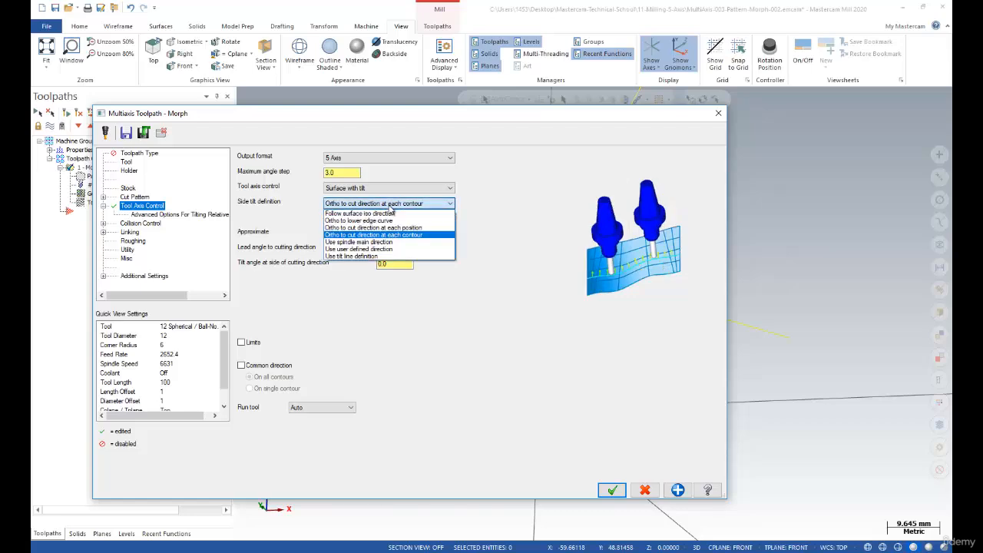
left_click(383, 221)
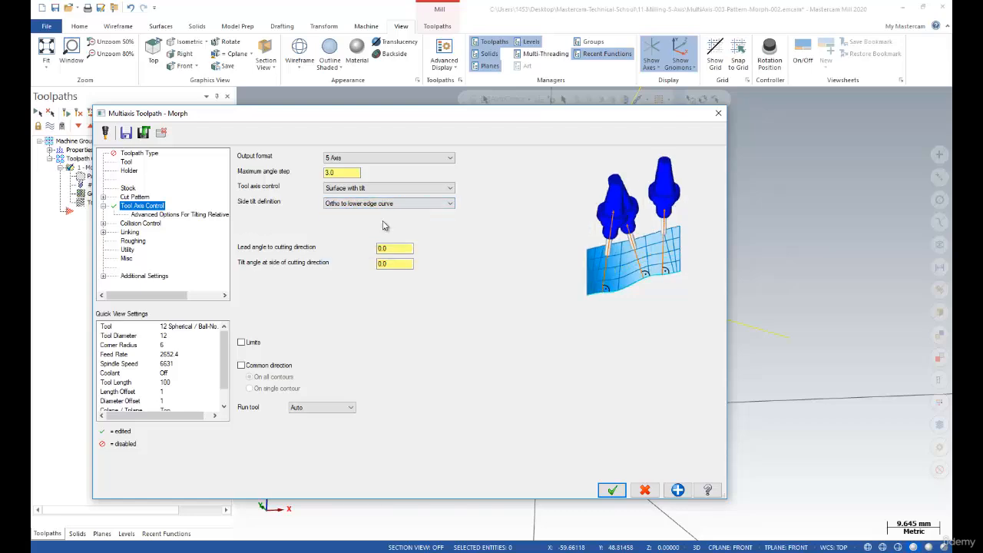
left_click(388, 204)
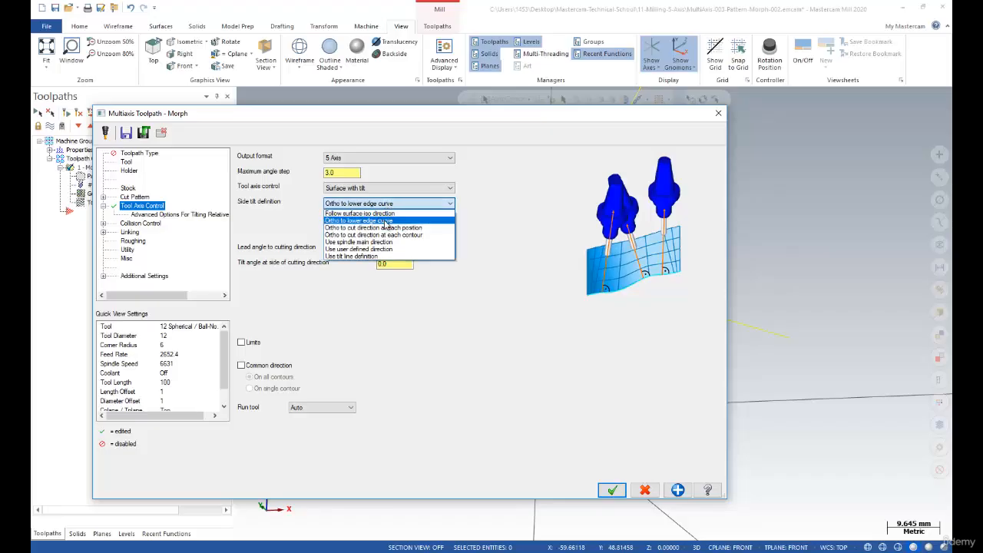
left_click(386, 221)
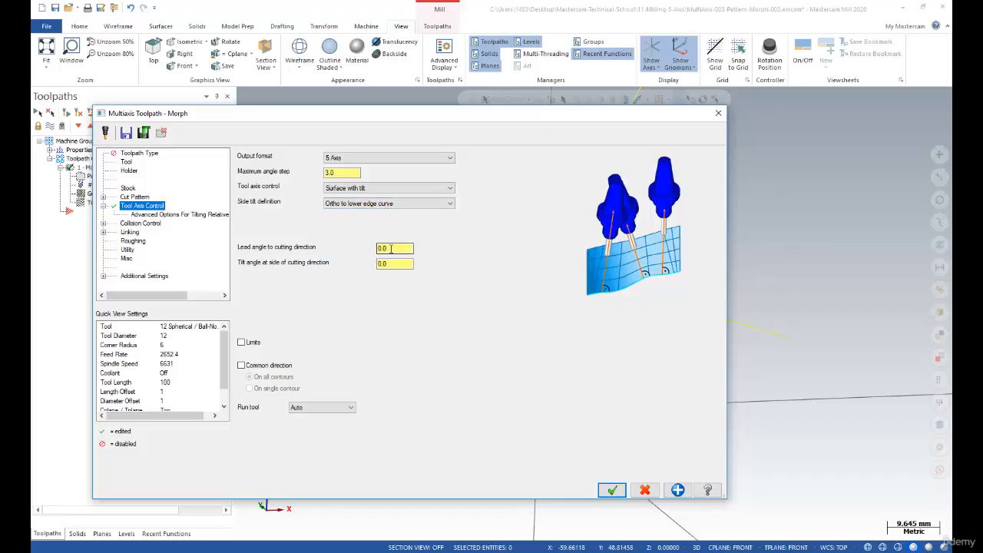
- Set the lead angle to cutting direction to 10 and regenerate the Morph toolpath
double_click(393, 249)
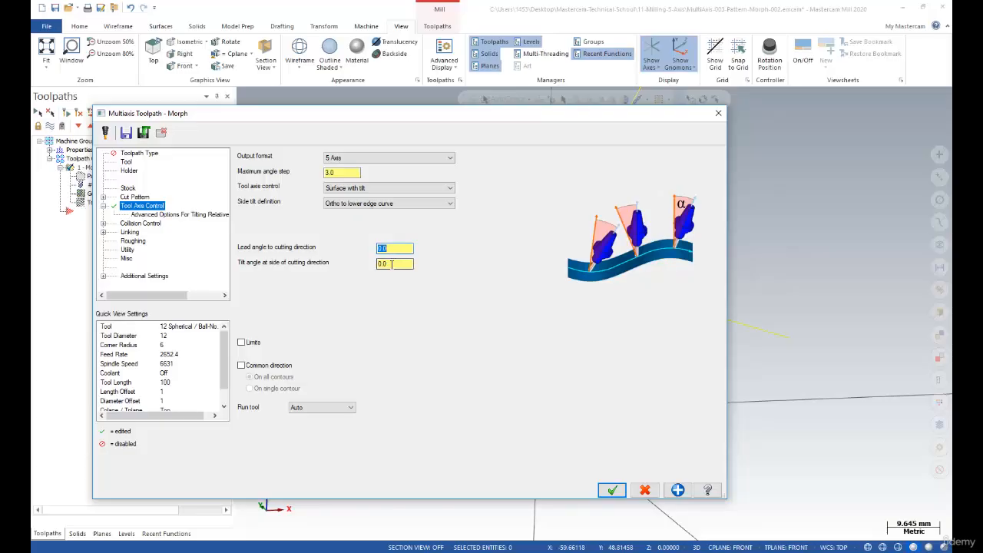
left_click(392, 265)
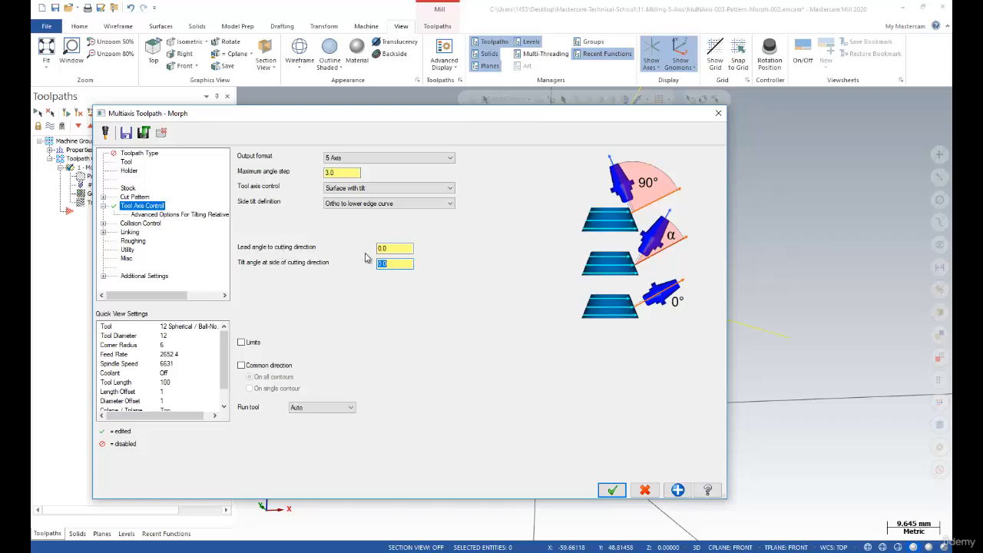
left_click(386, 248)
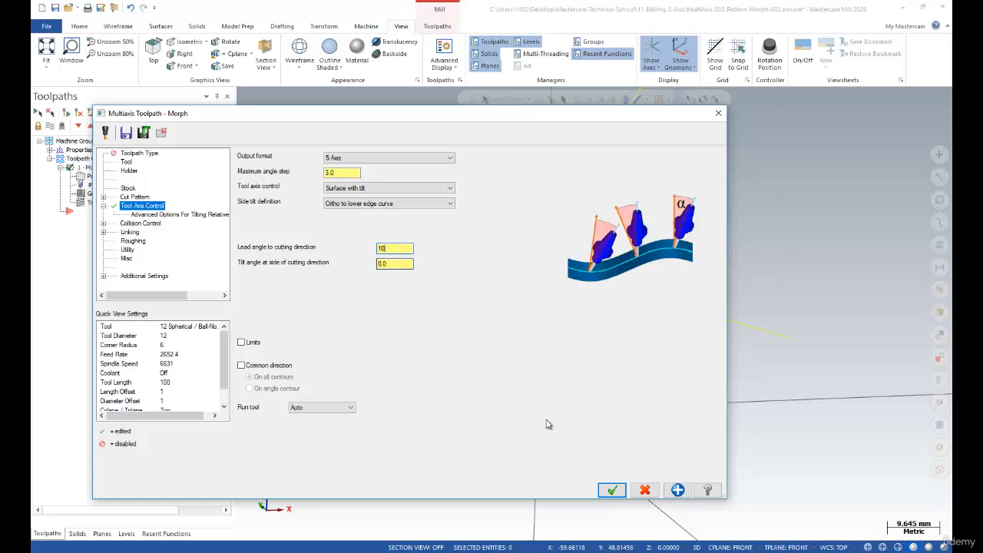
left_click(612, 490)
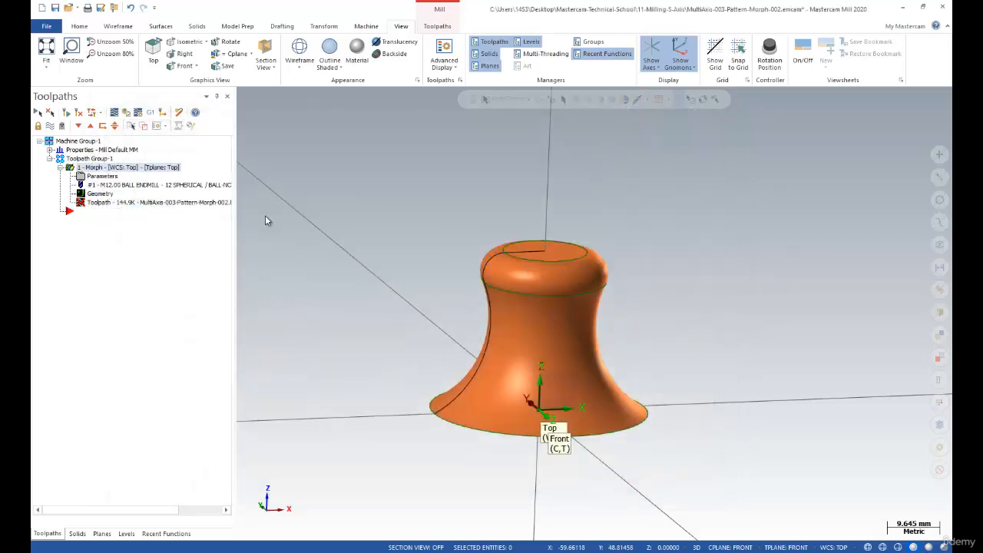
left_click(77, 113)
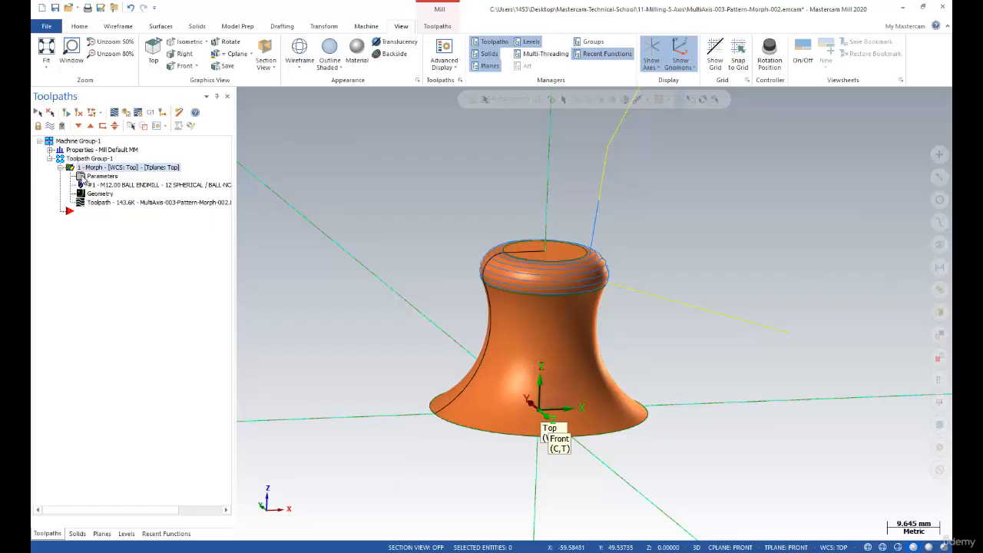
- Change the Morph toolpath's tool axis control to Angle towards tilt axis and check the cut pattern settings
left_click(84, 178)
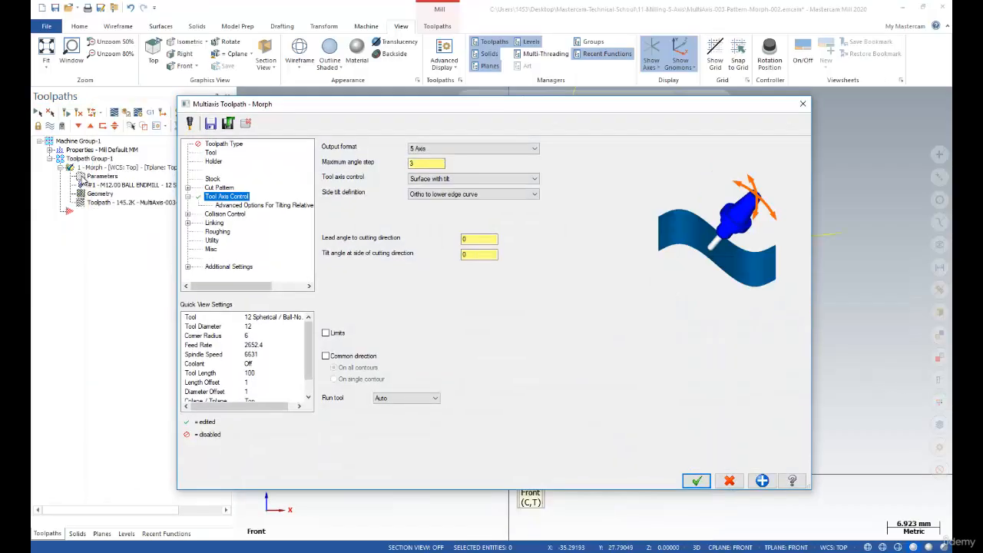
left_click(458, 179)
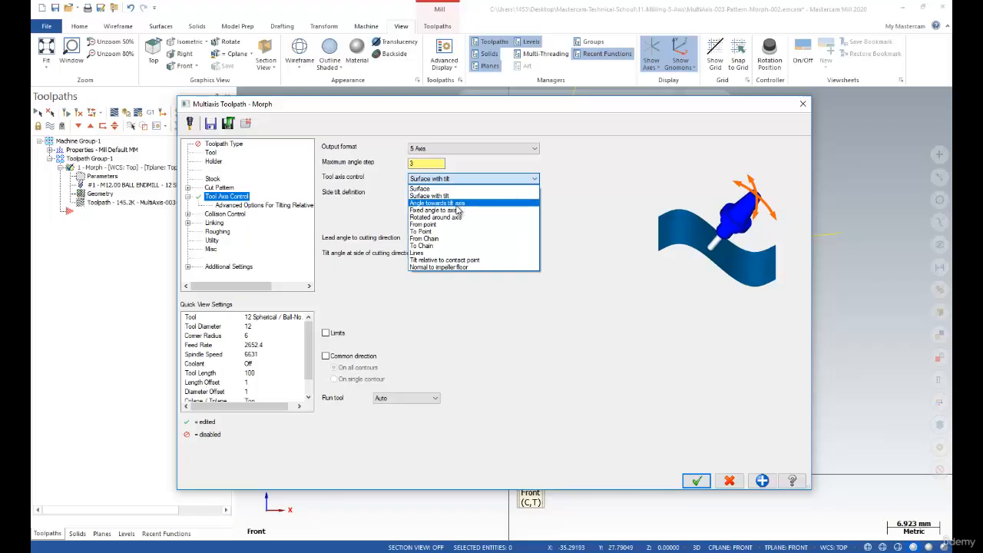
left_click(466, 204)
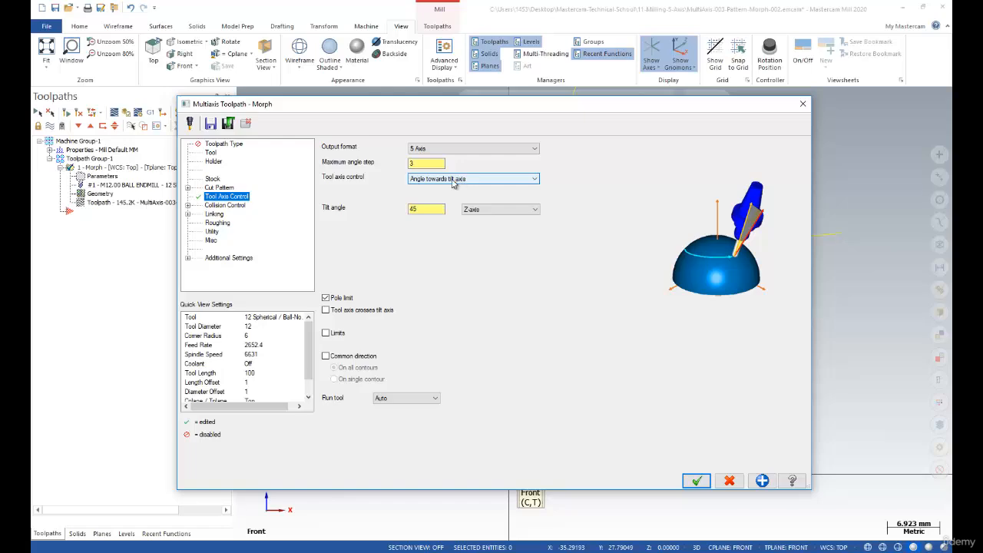
left_click(224, 193)
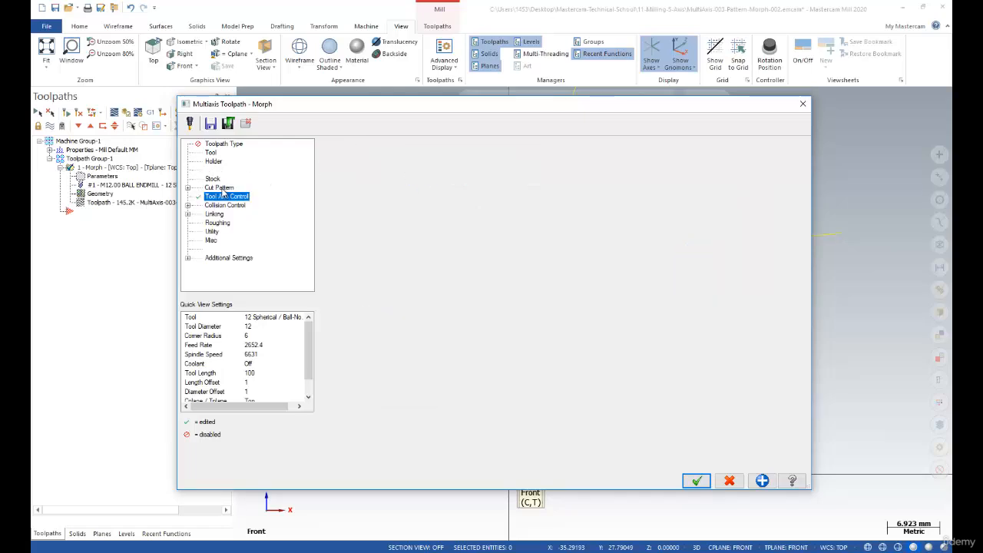
left_click(220, 187)
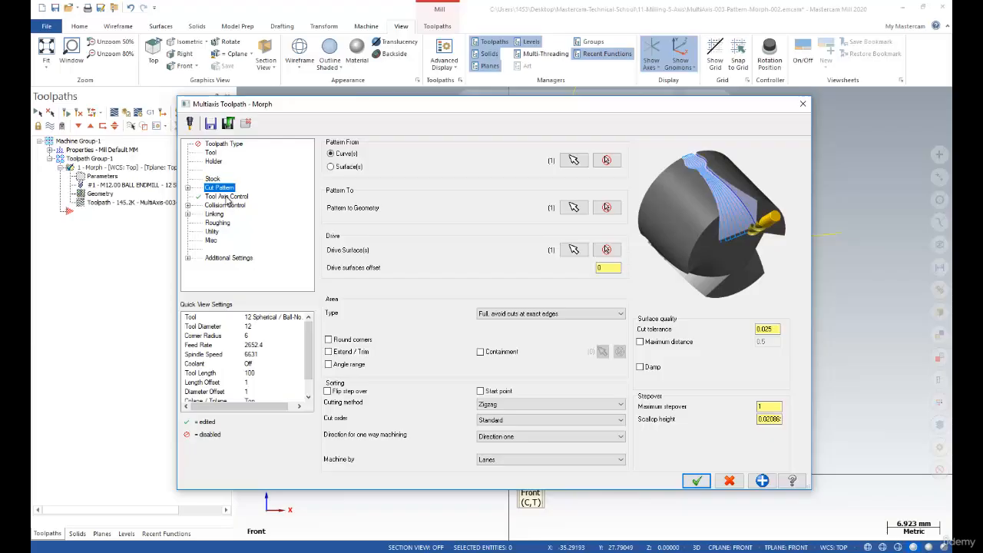
left_click(227, 196)
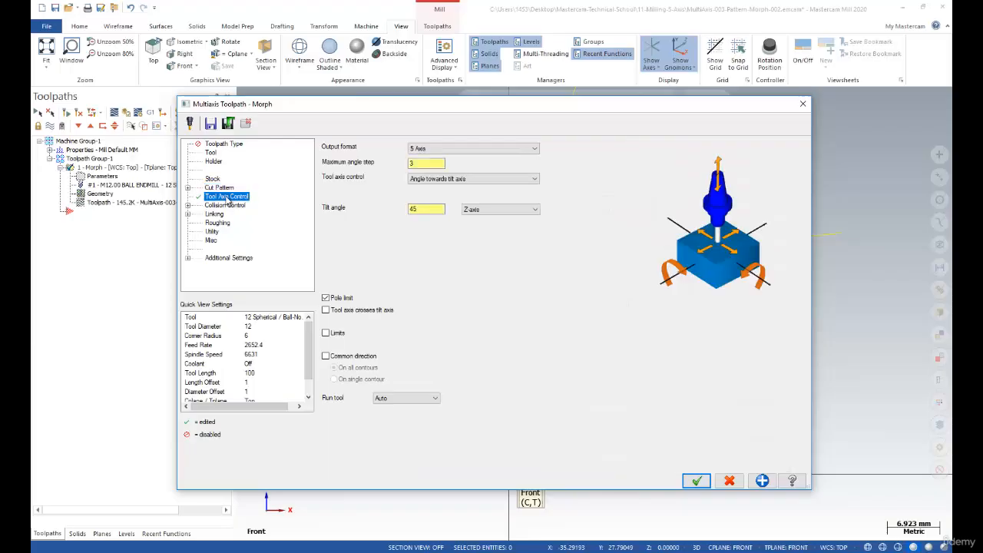
- Set the tilt angle to 60 relative to the Z-axis and regenerate the Morph toolpath
double_click(430, 209)
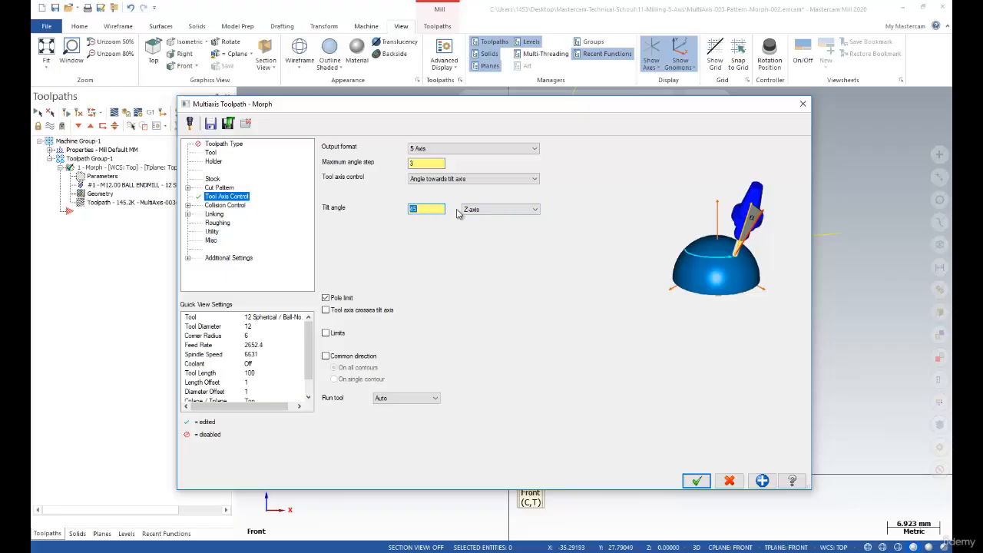
left_click(426, 207)
left_click(439, 209)
type("60")
left_click(696, 480)
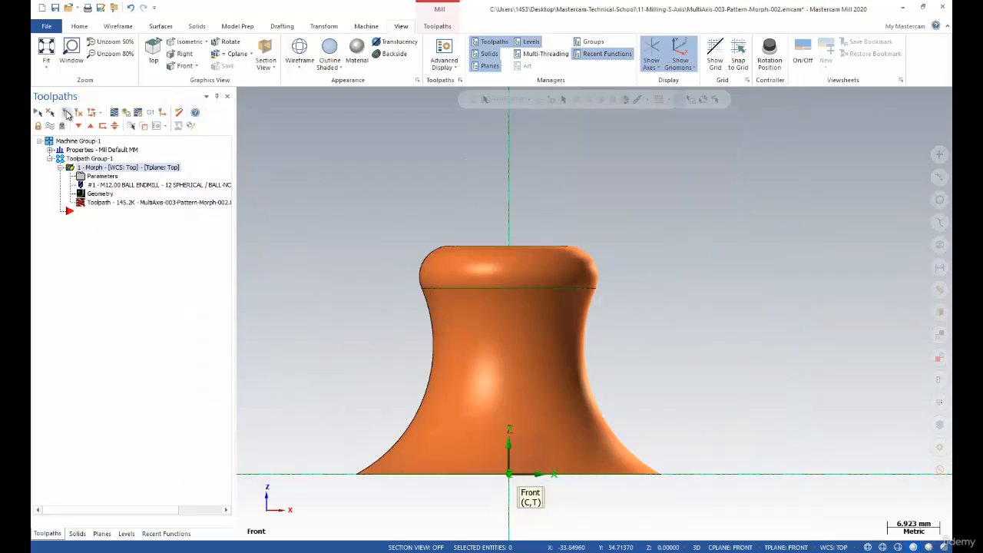
left_click(79, 112)
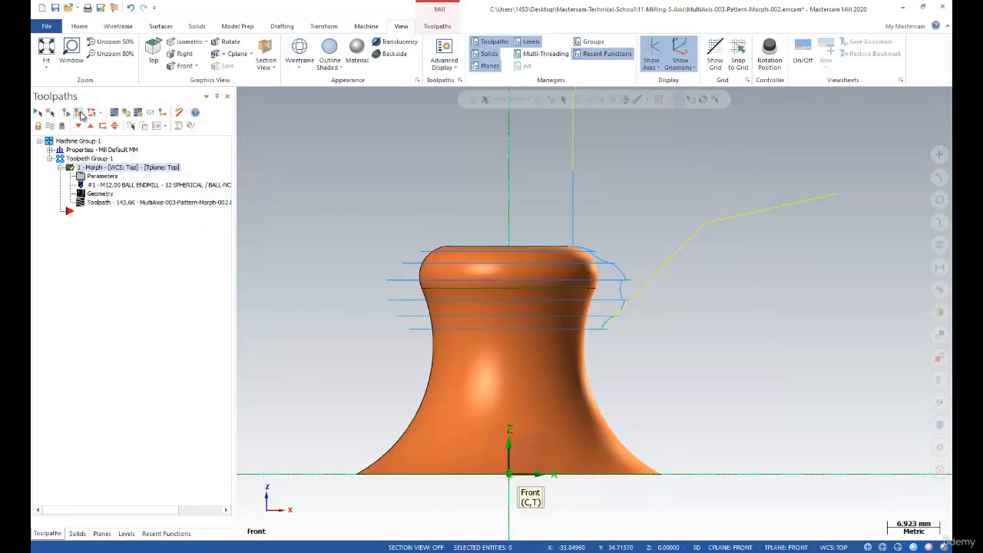
- Inspect the passes beside the fillet, change the Z-axis tilt angle to 30, and regenerate the Morph toolpath
scroll(604, 313, "up", 4)
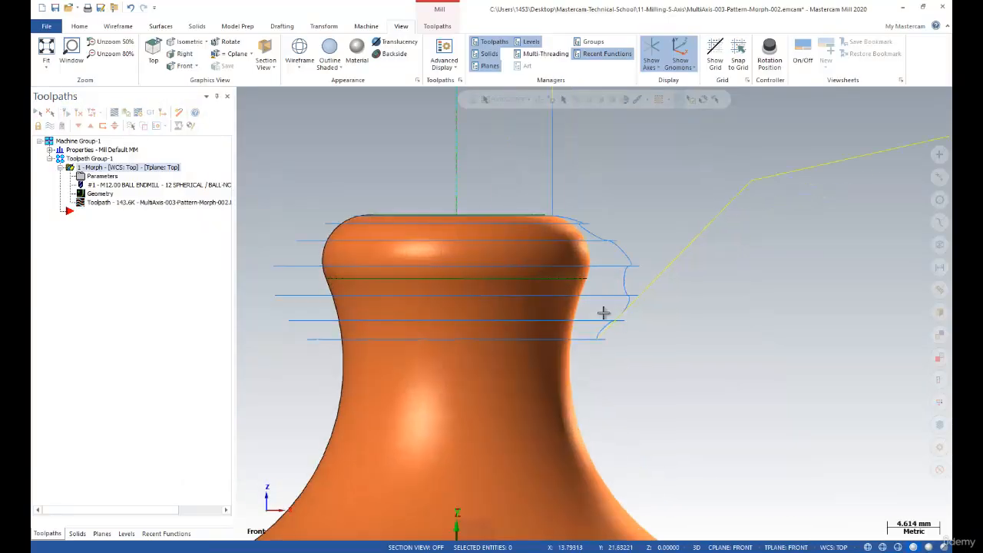
scroll(603, 323, "up", 10)
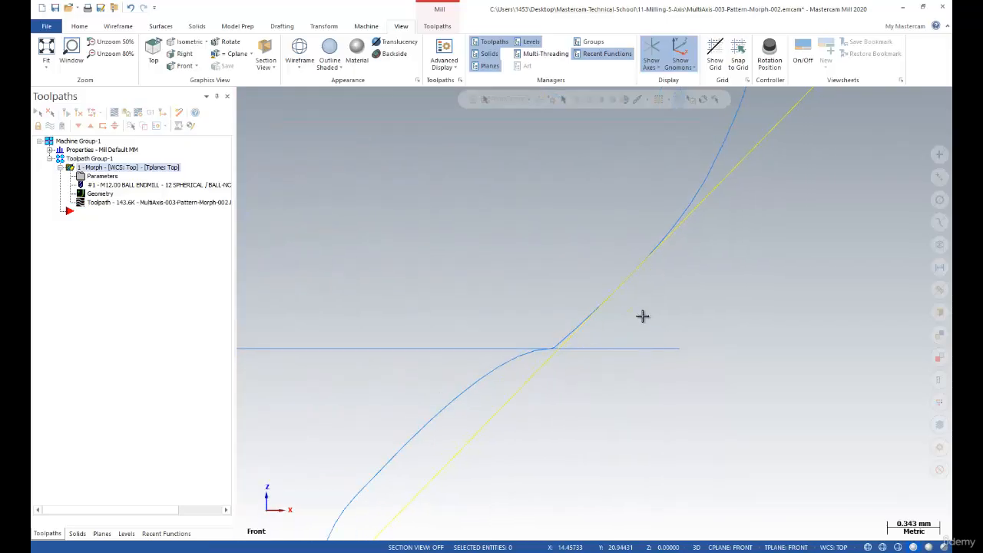
scroll(626, 263, "down", 9)
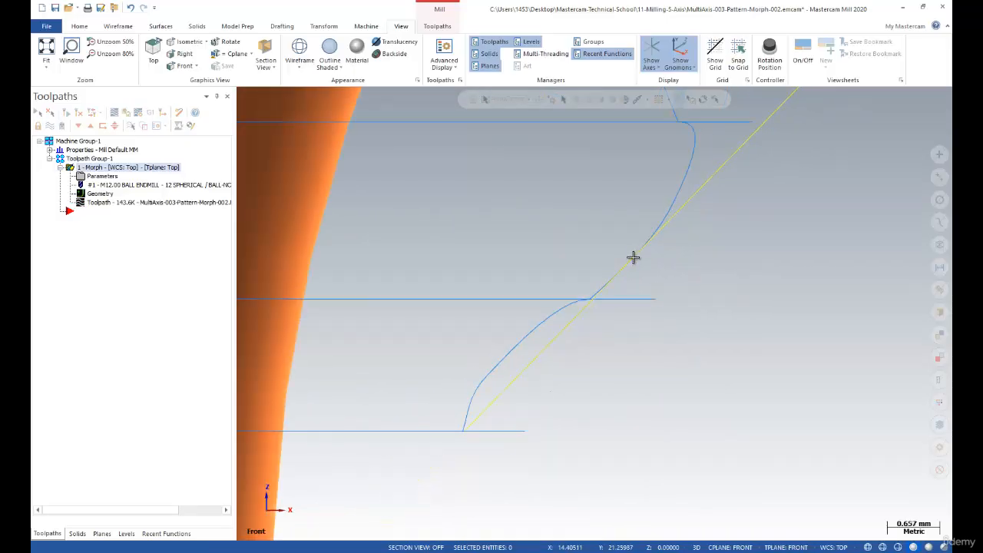
scroll(628, 260, "down", 10)
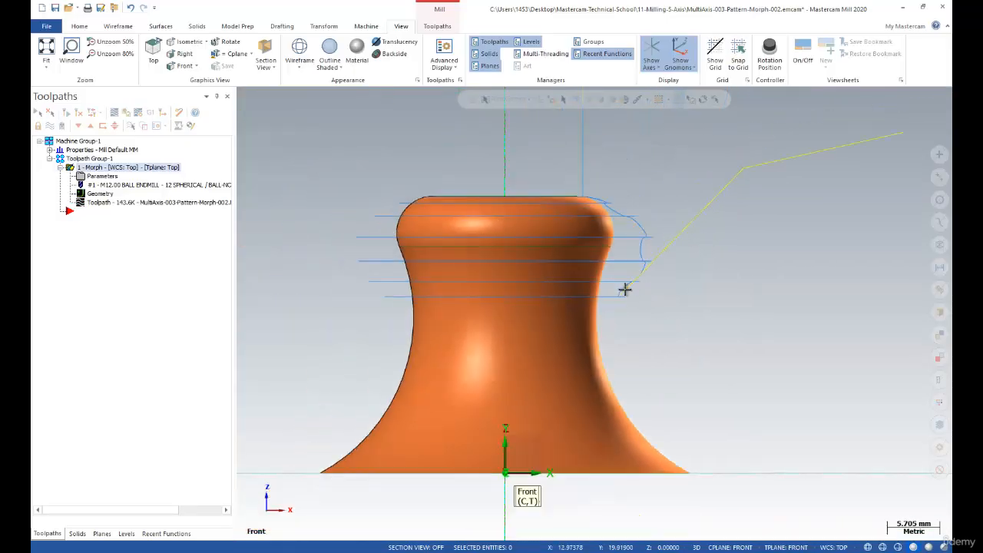
scroll(618, 203, "up", 2)
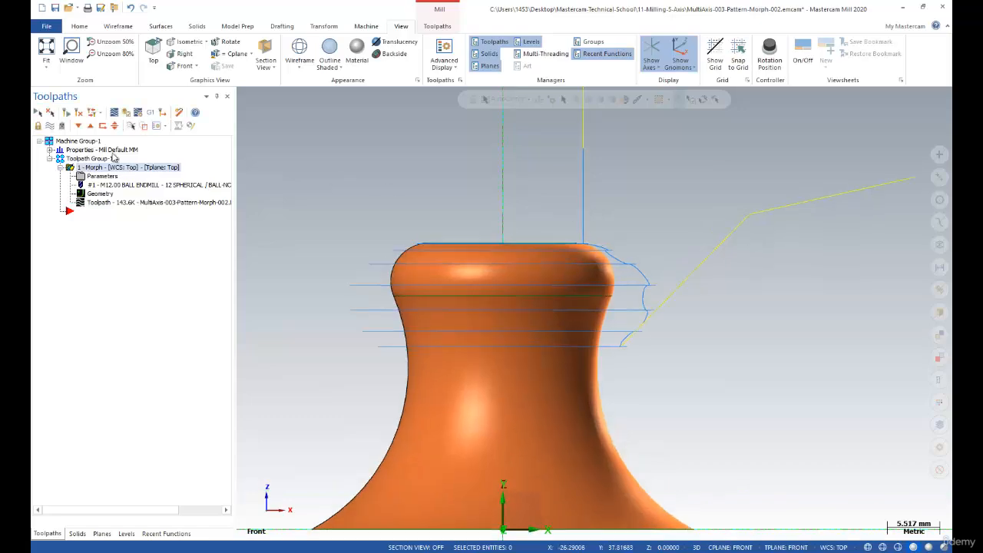
left_click(91, 176)
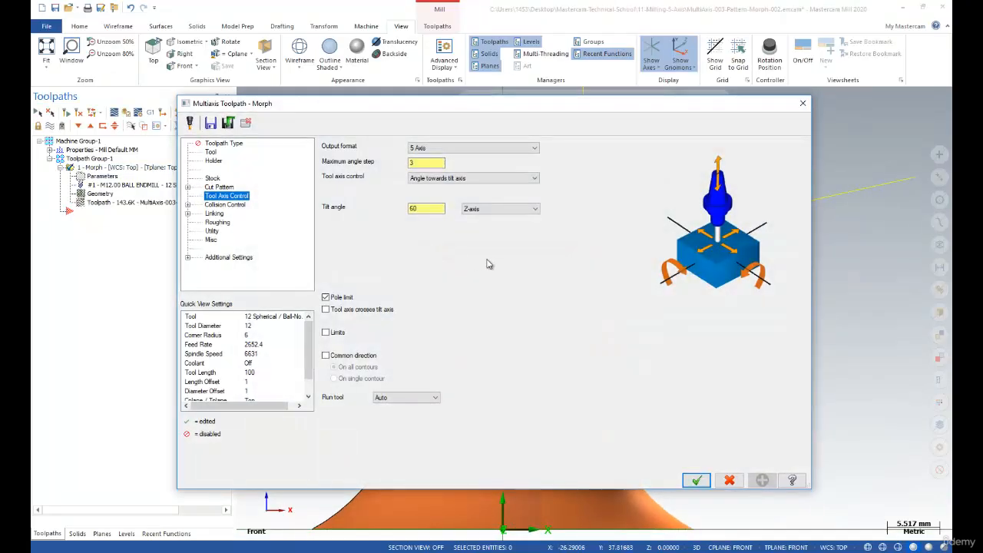
double_click(427, 207)
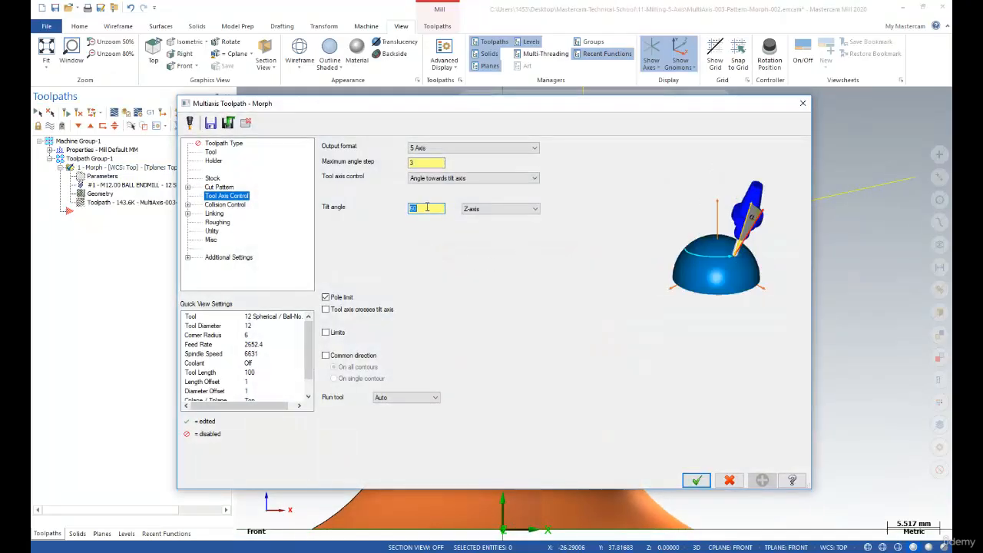
left_click(695, 480)
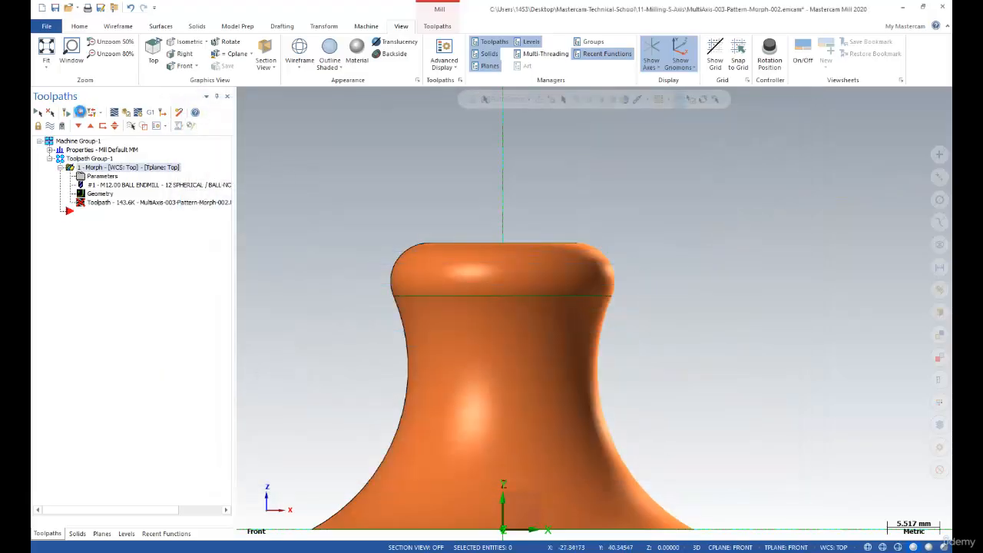
left_click(79, 113)
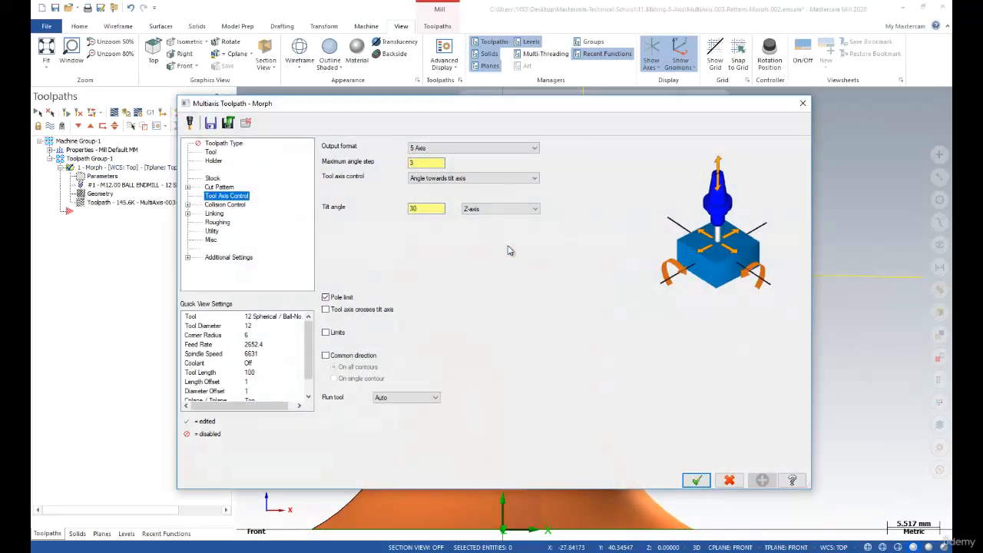
- Set the Z-axis tilt angle to 45 and regenerate the Morph toolpath
double_click(422, 209)
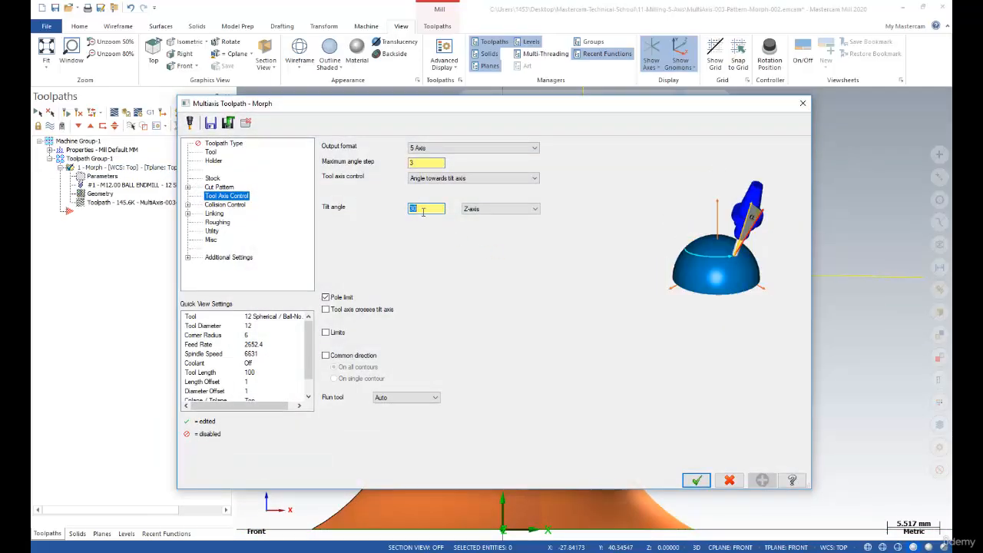
left_click(696, 480)
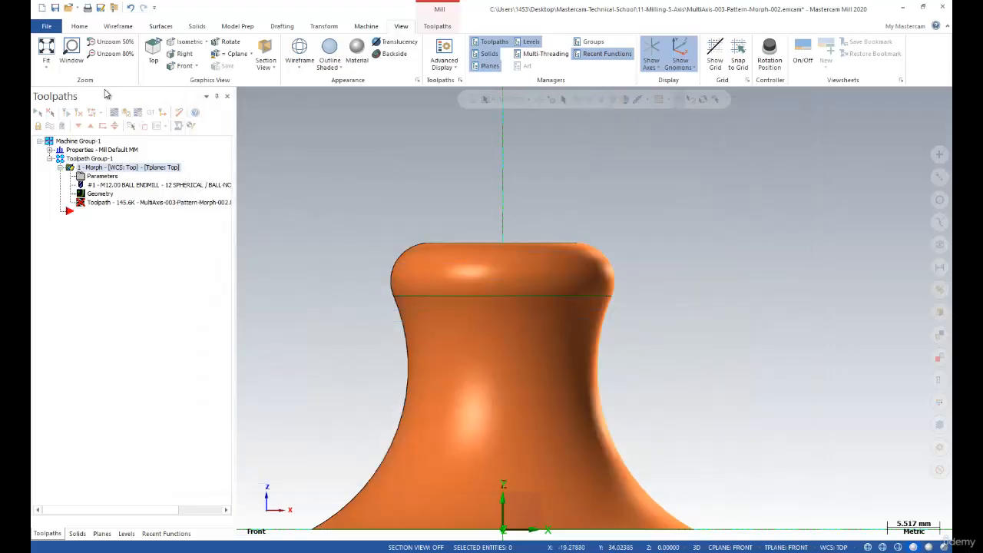
left_click(80, 112)
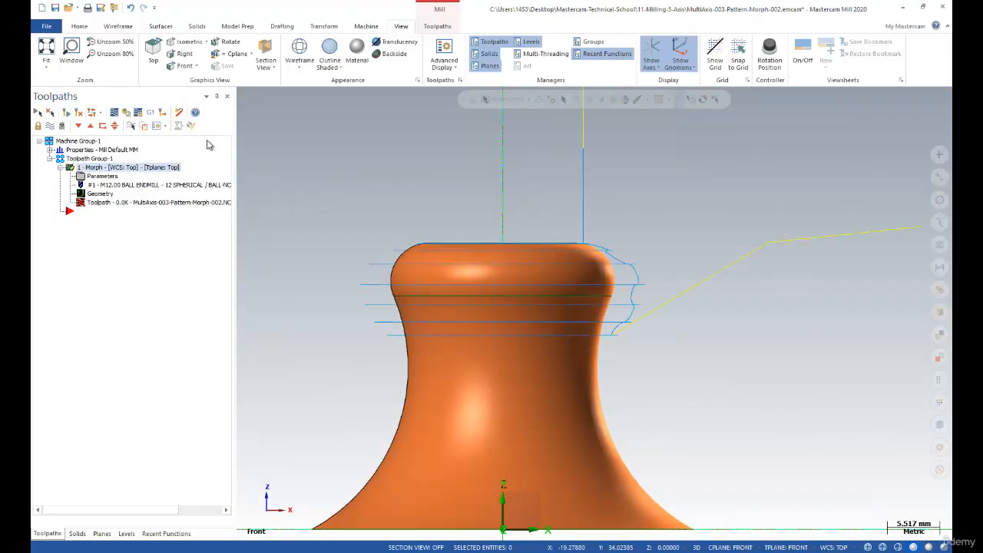
- Examine the regenerated passes around the filleted rim up close, from the front and from an angled view
scroll(643, 322, "up", 1)
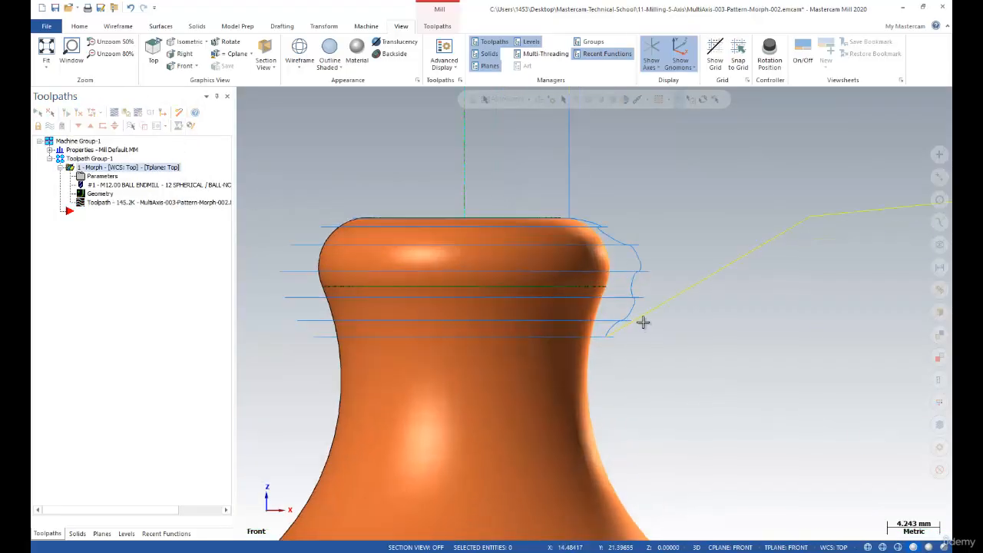
scroll(642, 323, "up", 7)
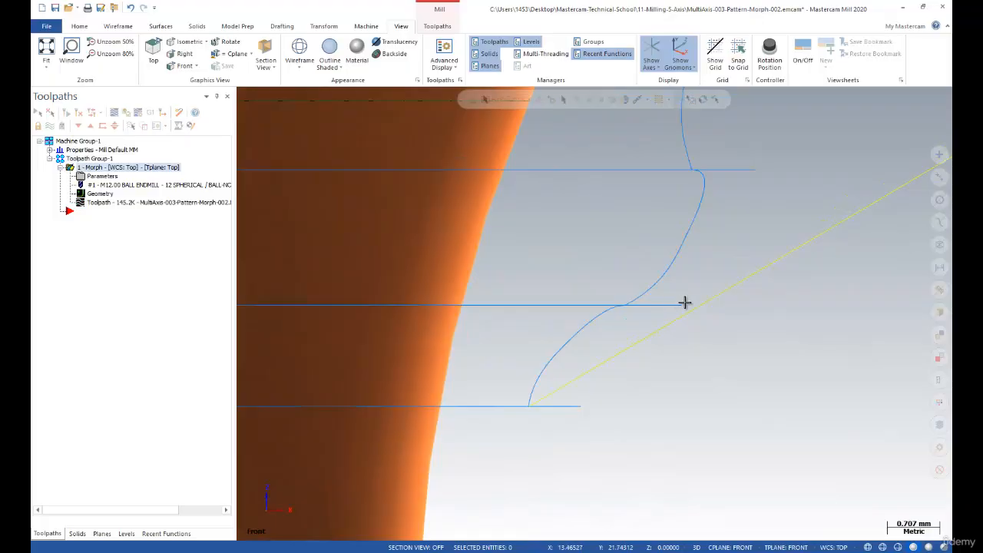
scroll(684, 303, "down", 9)
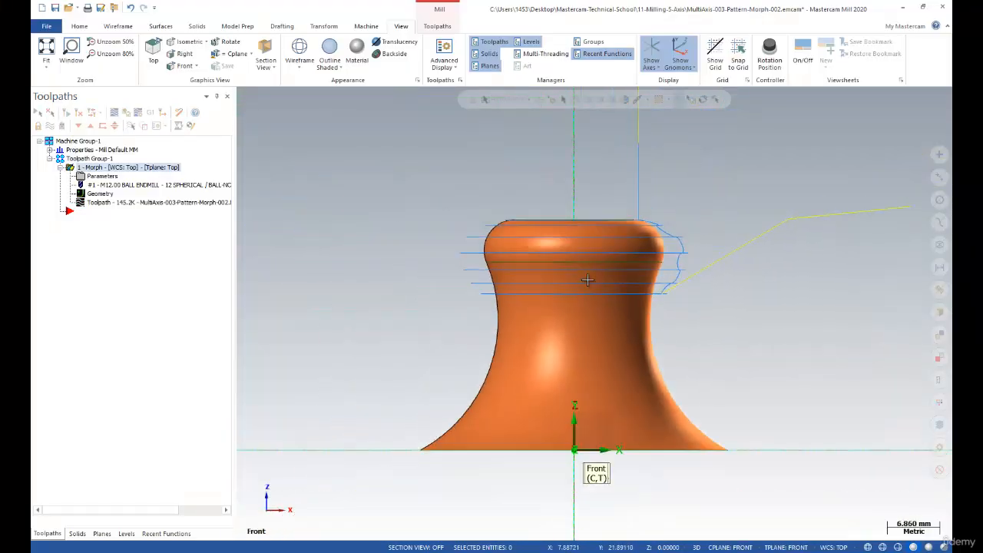
middle_click_drag(532, 264, 644, 218)
scroll(577, 249, "up", 3)
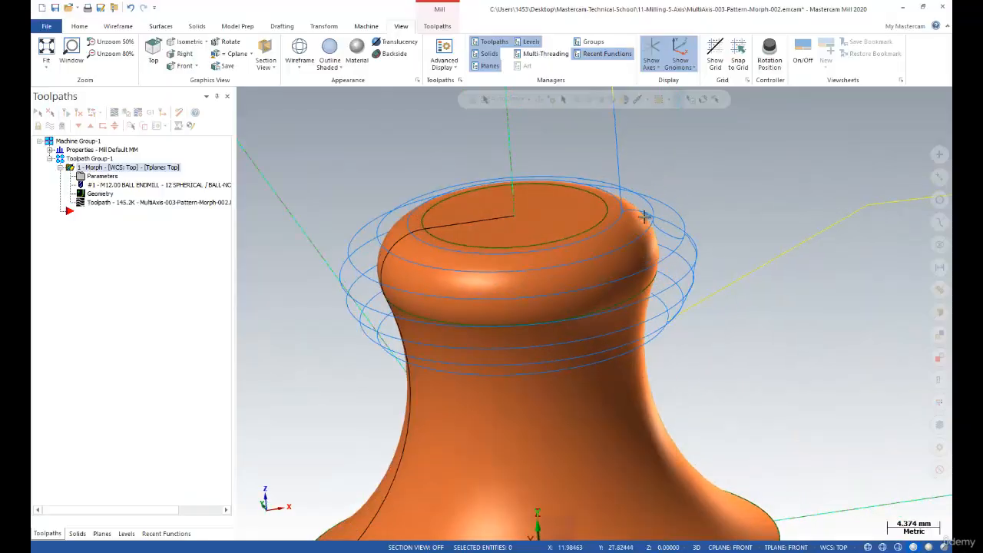
scroll(619, 210, "down", 6)
middle_click_drag(525, 192, 536, 200)
scroll(535, 199, "up", 3)
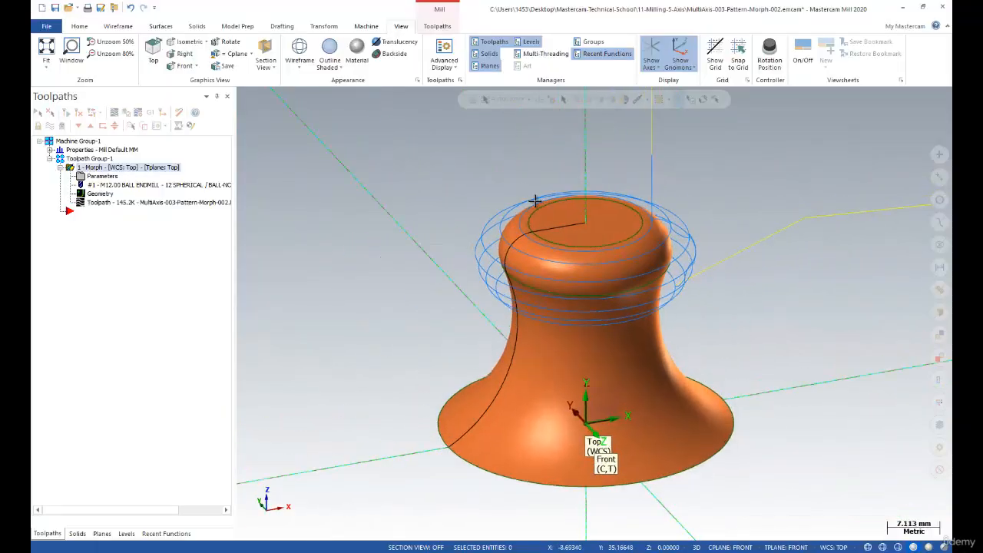
scroll(535, 200, "up", 2)
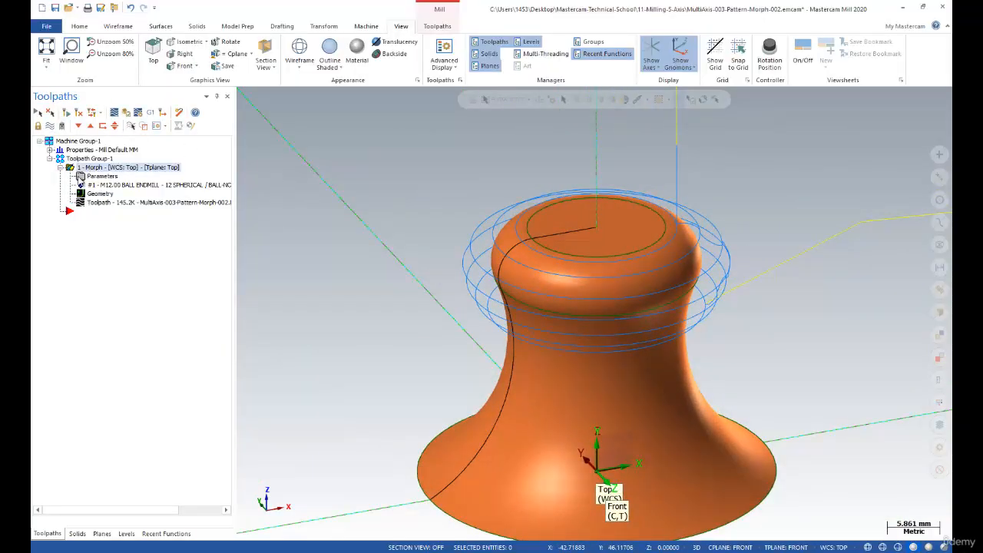
- Review the Morph toolpath's stepover in the cut pattern settings and its tilt angle in the tool axis control settings
left_click(80, 178)
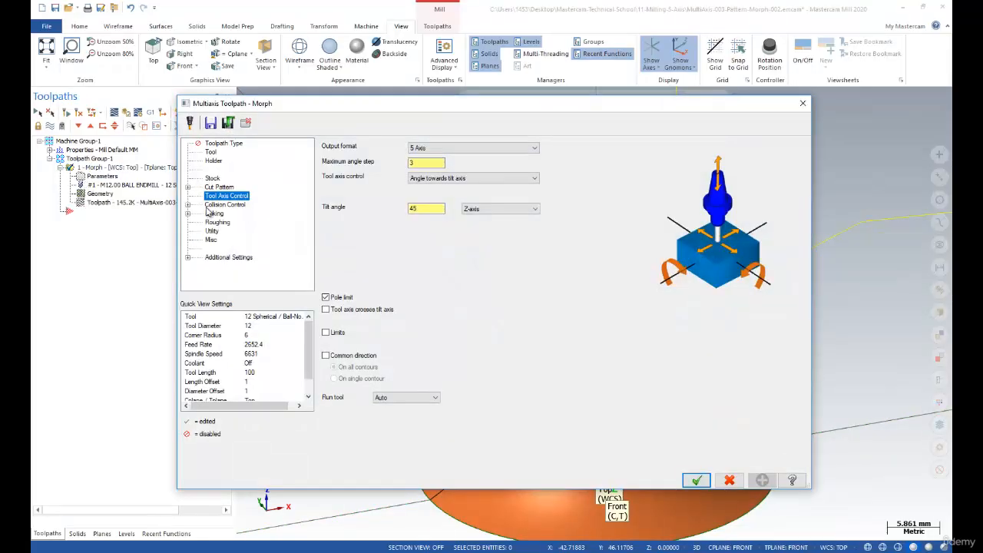
left_click(219, 188)
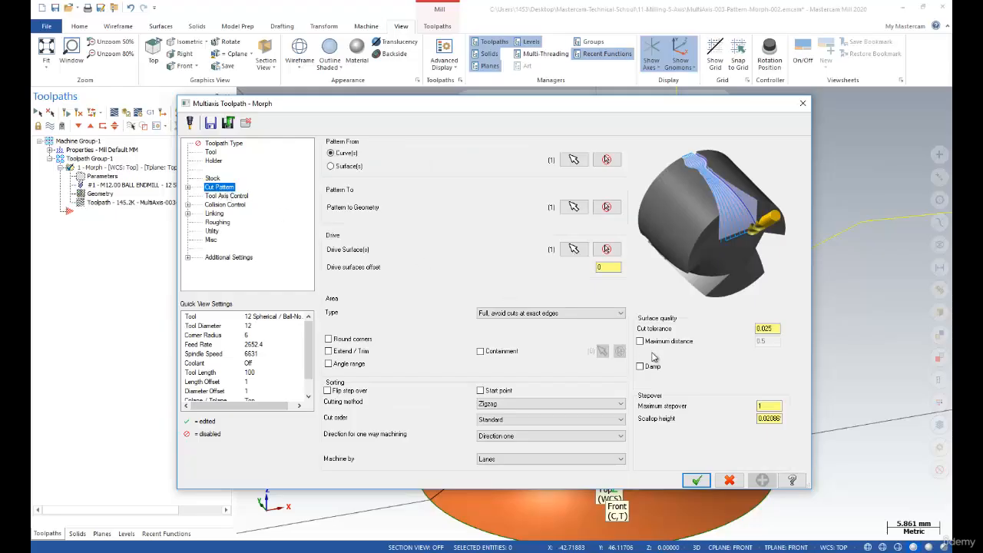
left_click(765, 407)
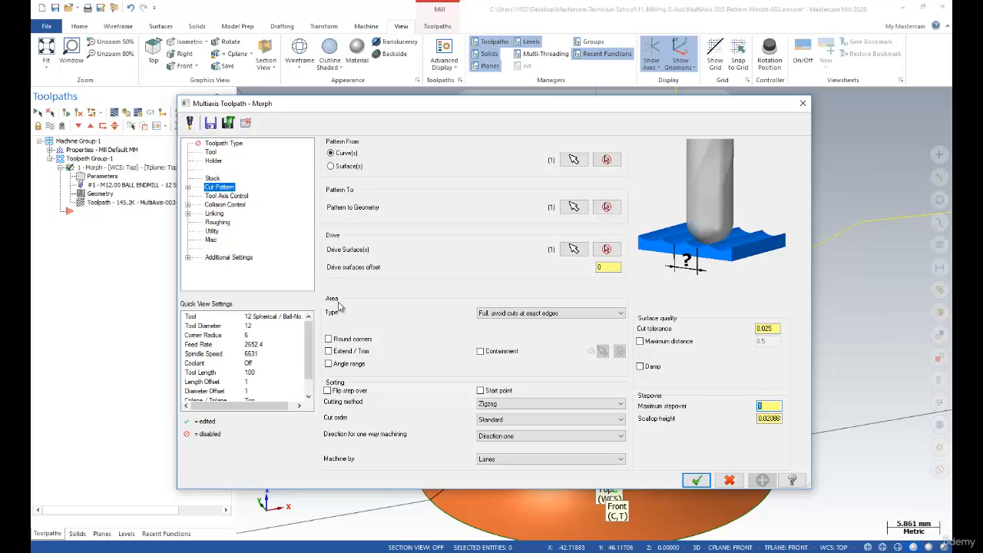
left_click(222, 196)
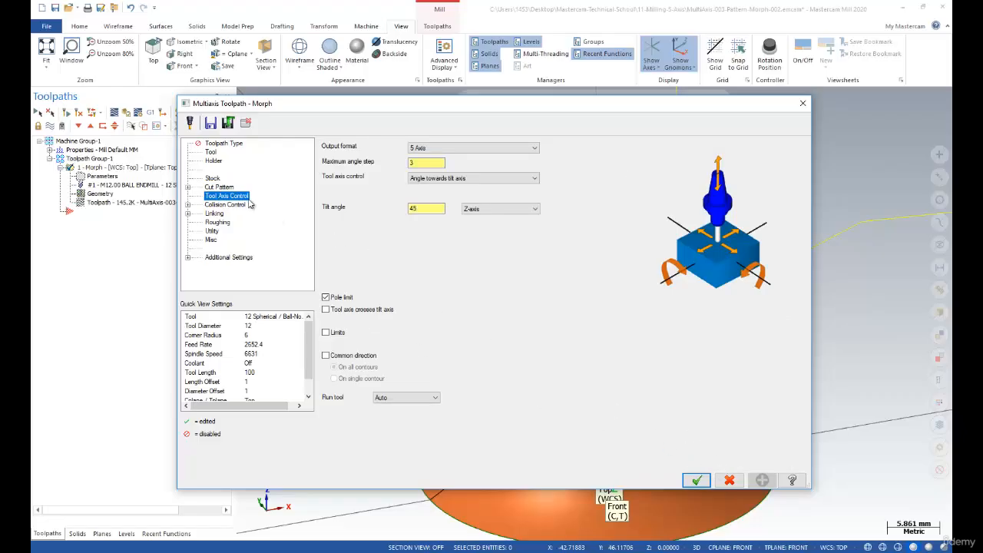
left_click(230, 187)
double_click(763, 406)
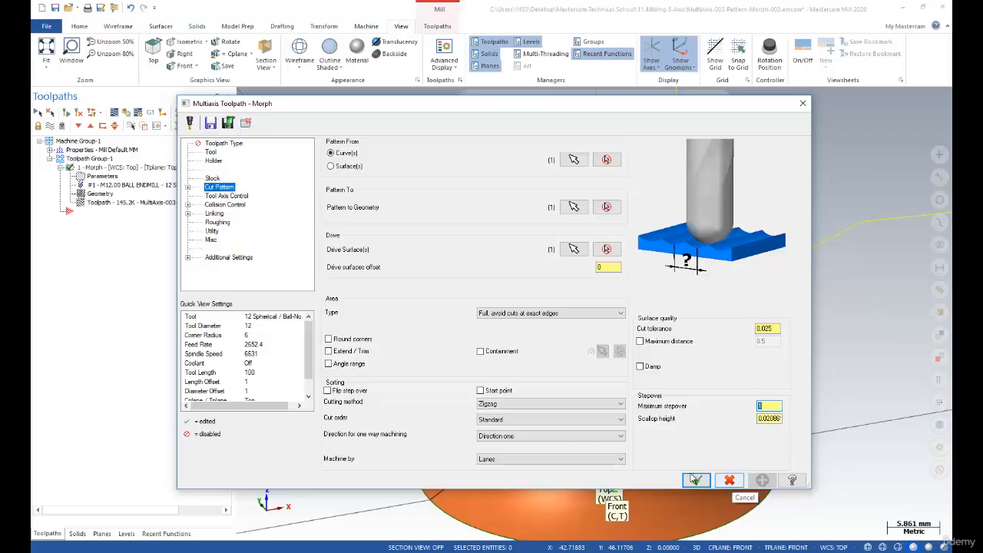
left_click(228, 197)
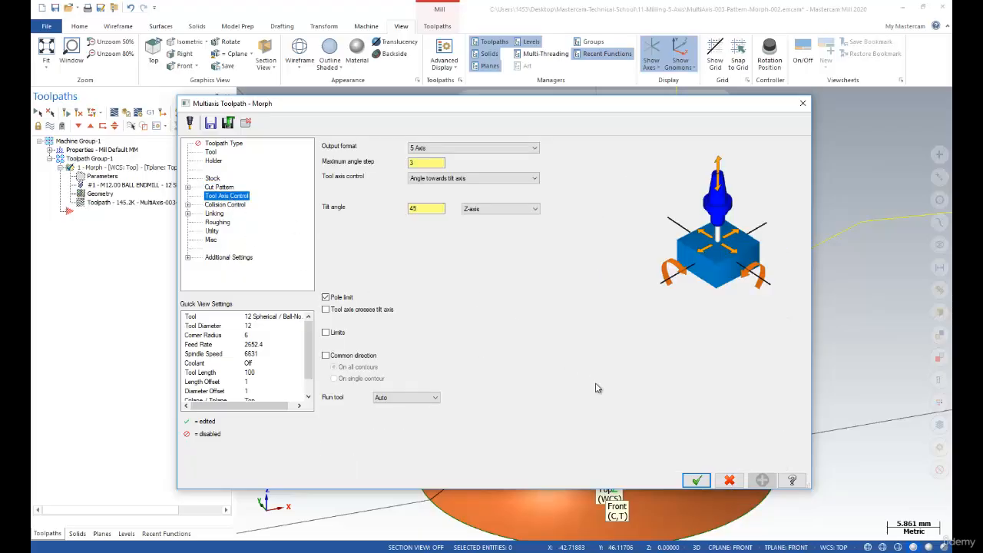
left_click(697, 481)
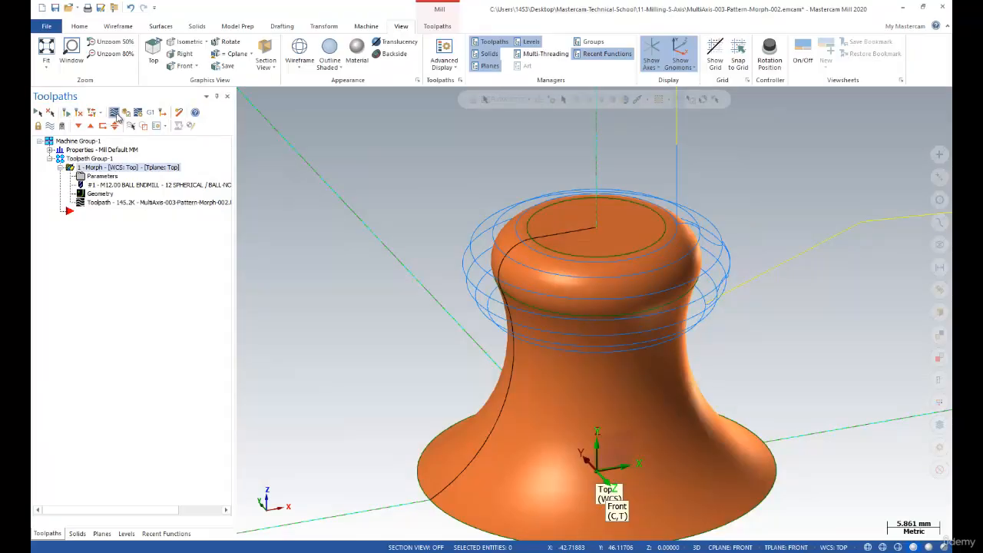
- Backplot the Morph toolpath and set both the construction plane and the tool plane to Top
left_click(115, 113)
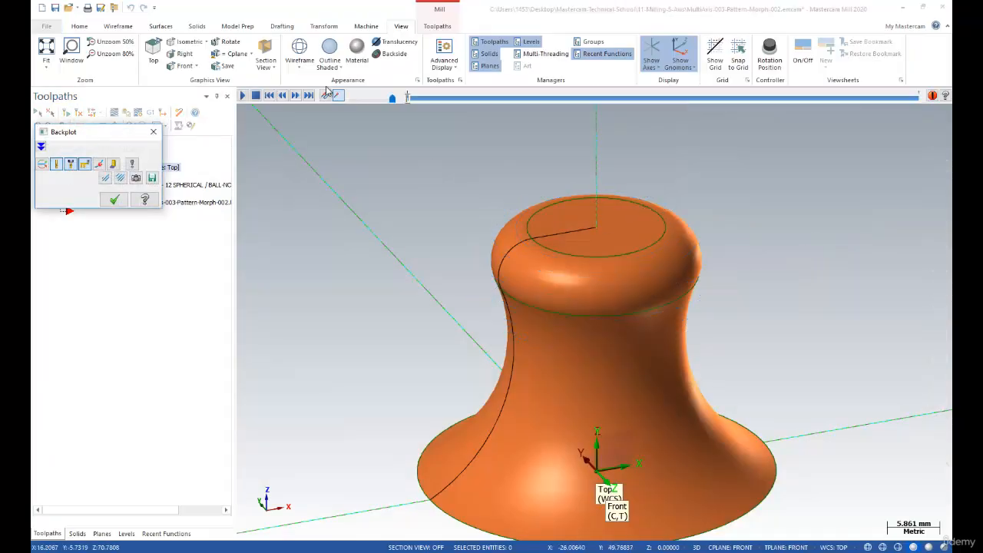
left_click(241, 95)
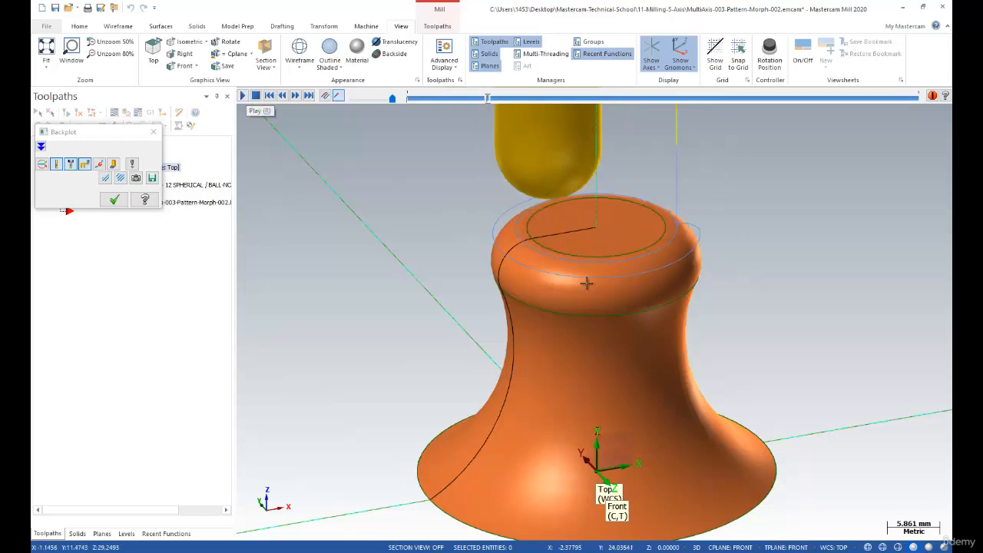
scroll(632, 305, "down", 2)
scroll(631, 304, "up", 1)
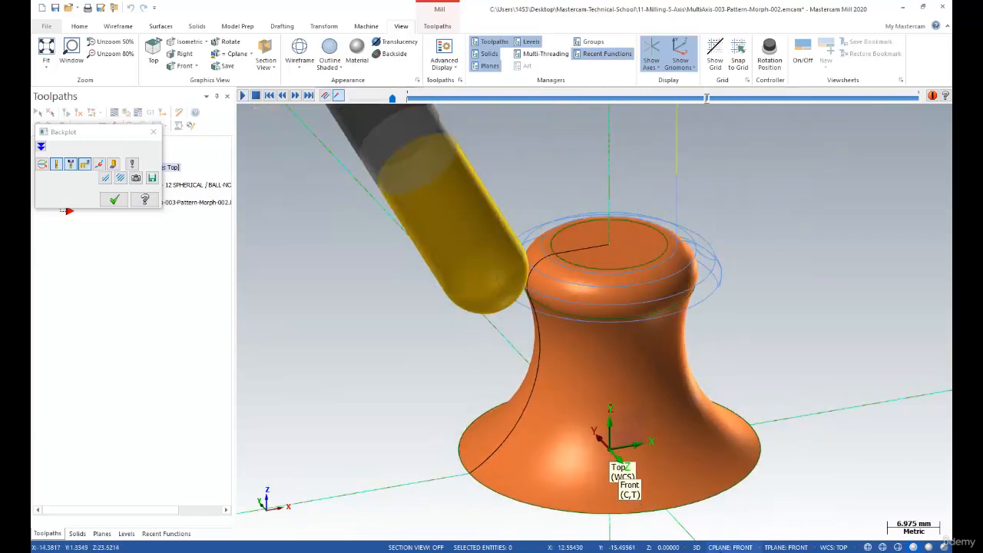
right_click(708, 415)
left_click(730, 434)
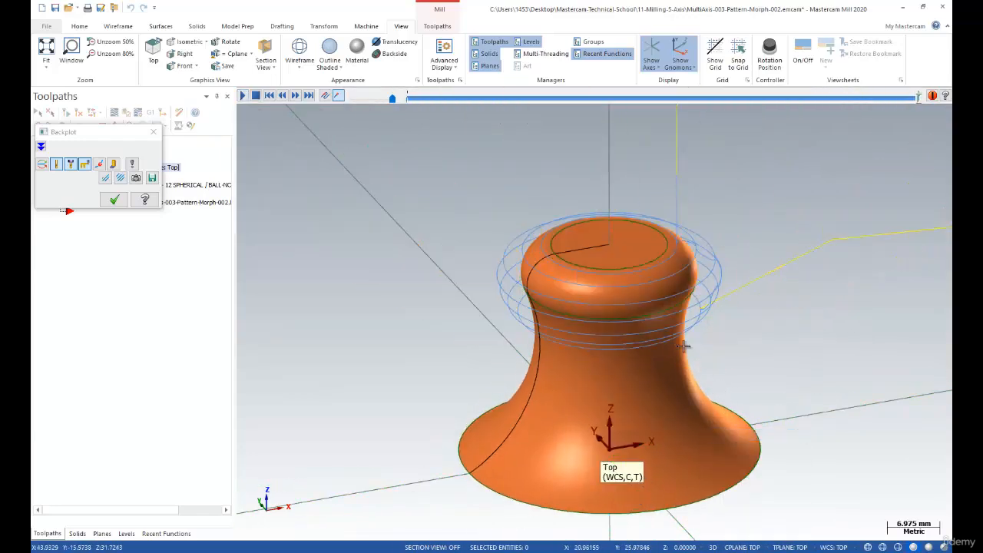
- Replay the backplot with the tool shown, check the passes around the rim from the side, and close the backplot
left_click(242, 95)
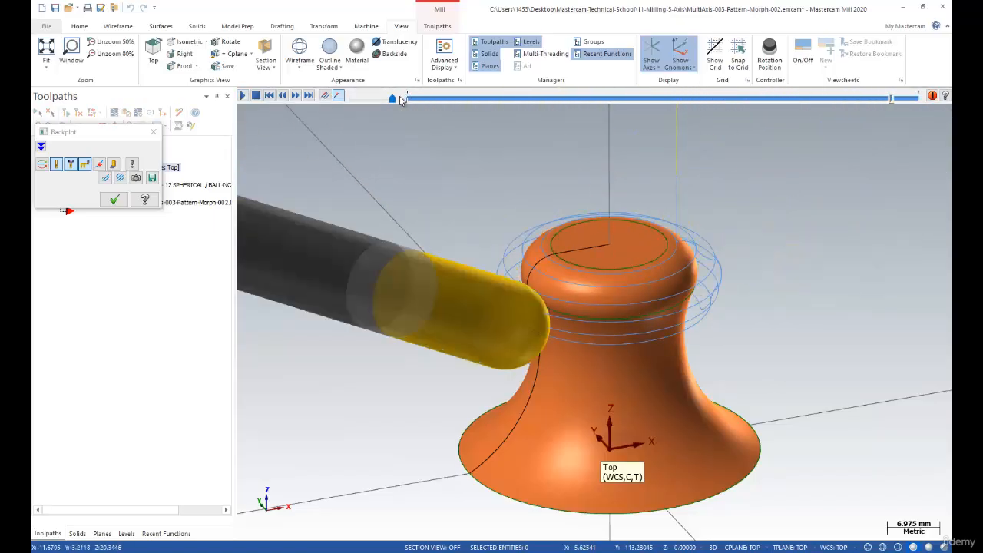
scroll(554, 269, "down", 2)
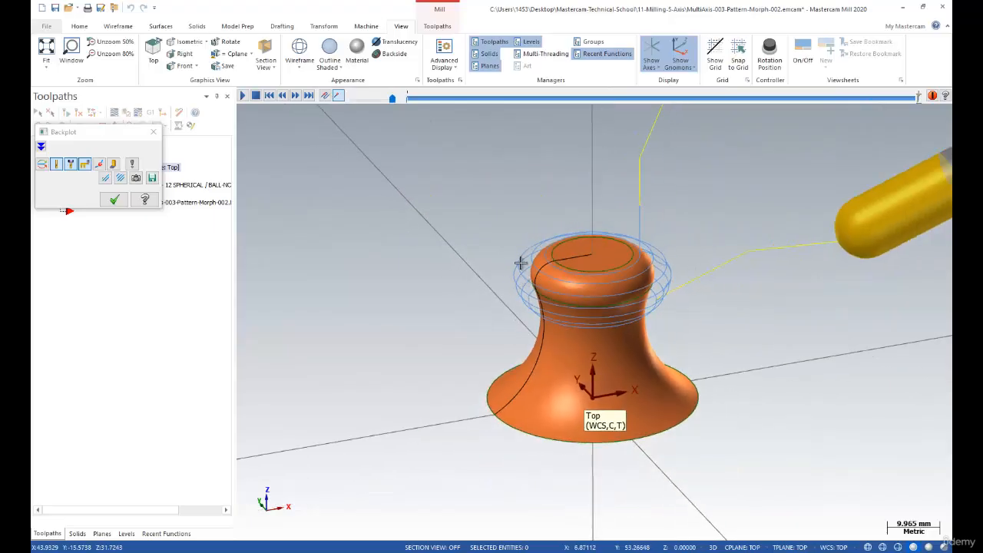
middle_click_drag(520, 264, 527, 239)
left_click(112, 200)
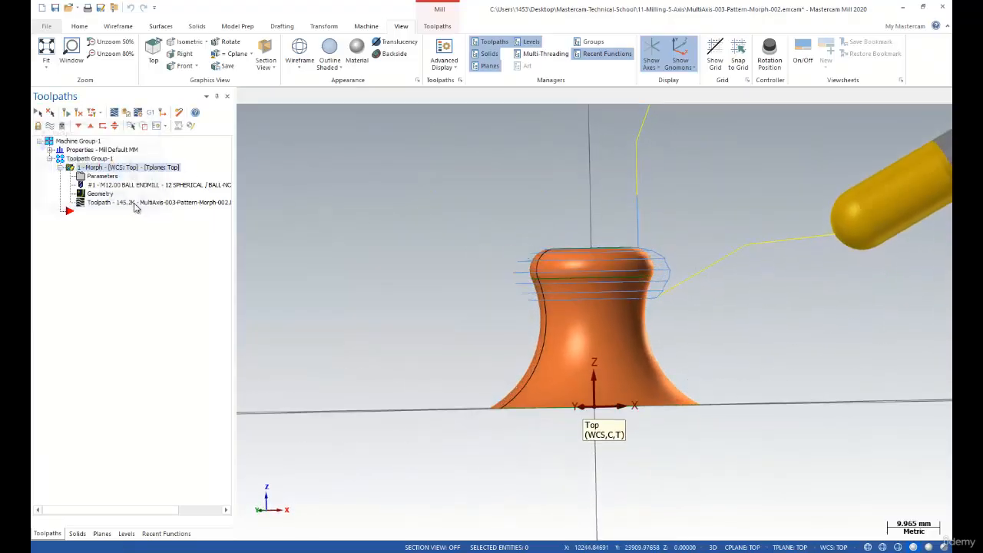
- Change the Morph toolpath's cutting method to Spiral in the cut pattern settings and regenerate the toolpath
left_click(88, 177)
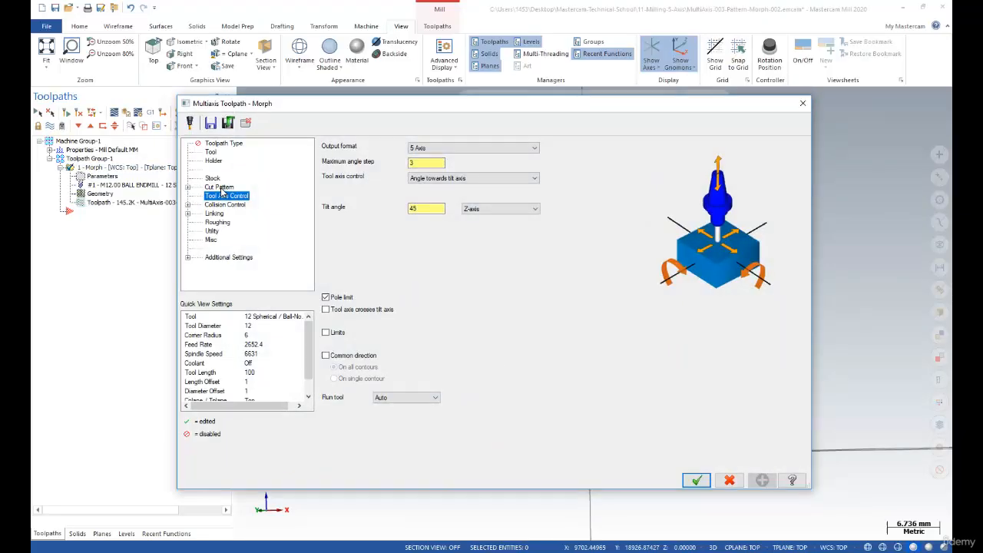
left_click(221, 188)
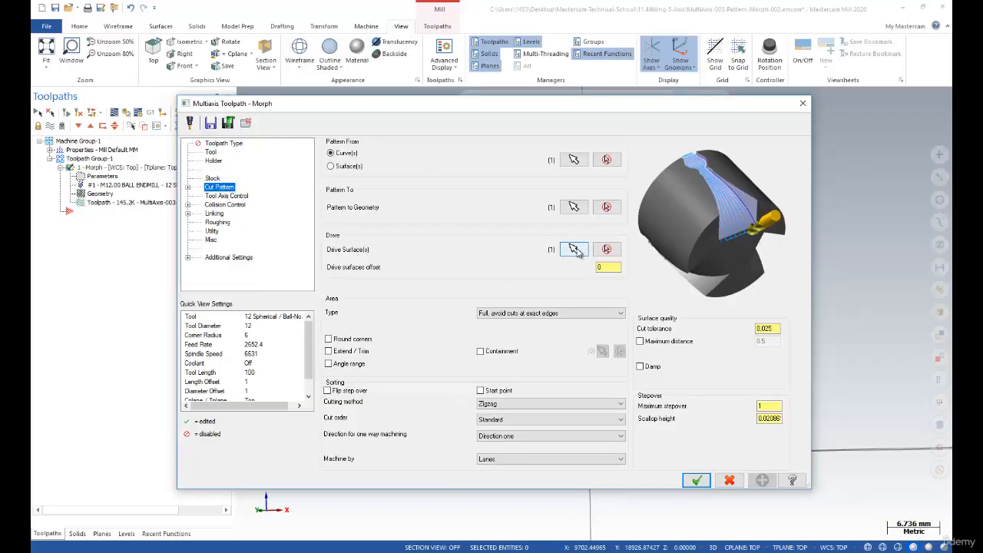
left_click(224, 206)
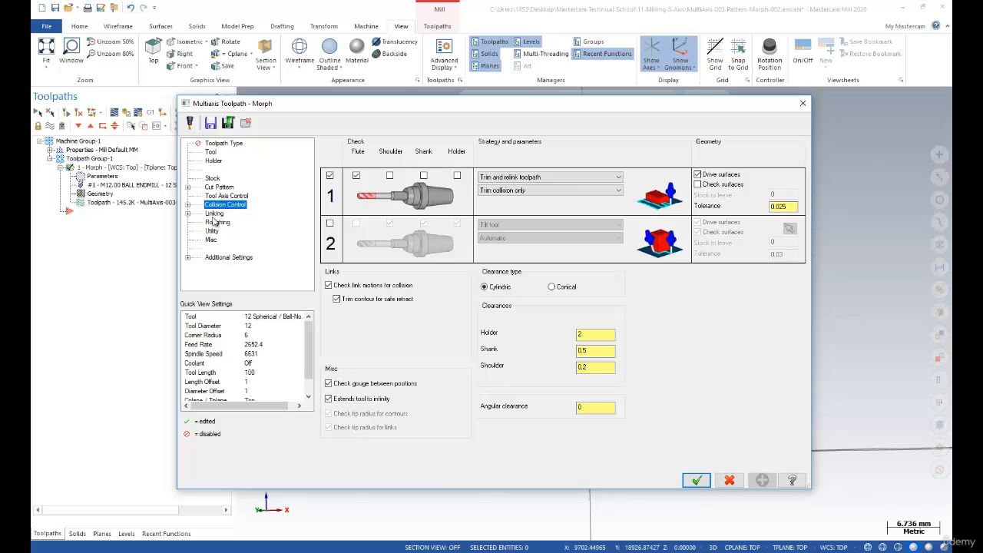
left_click(214, 215)
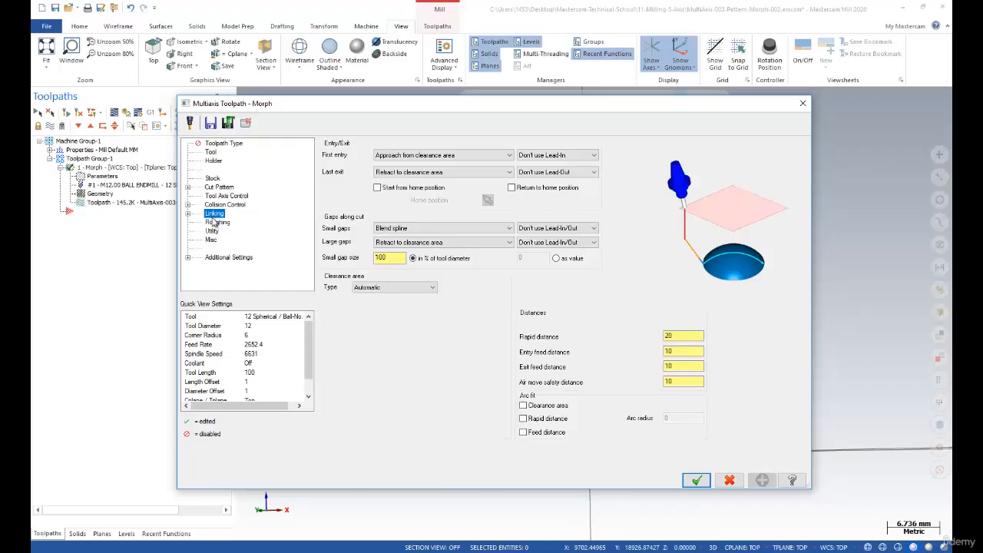
left_click(215, 223)
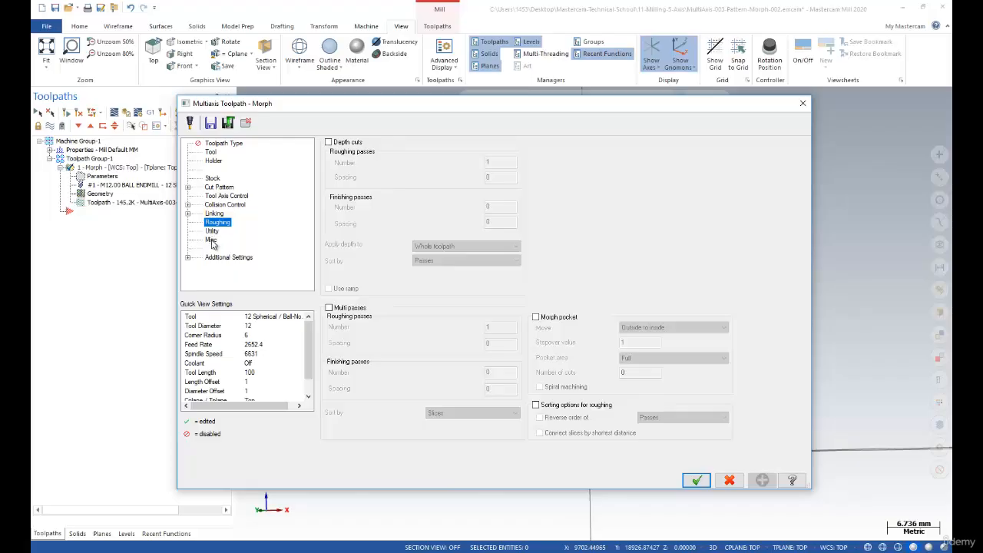
left_click(220, 187)
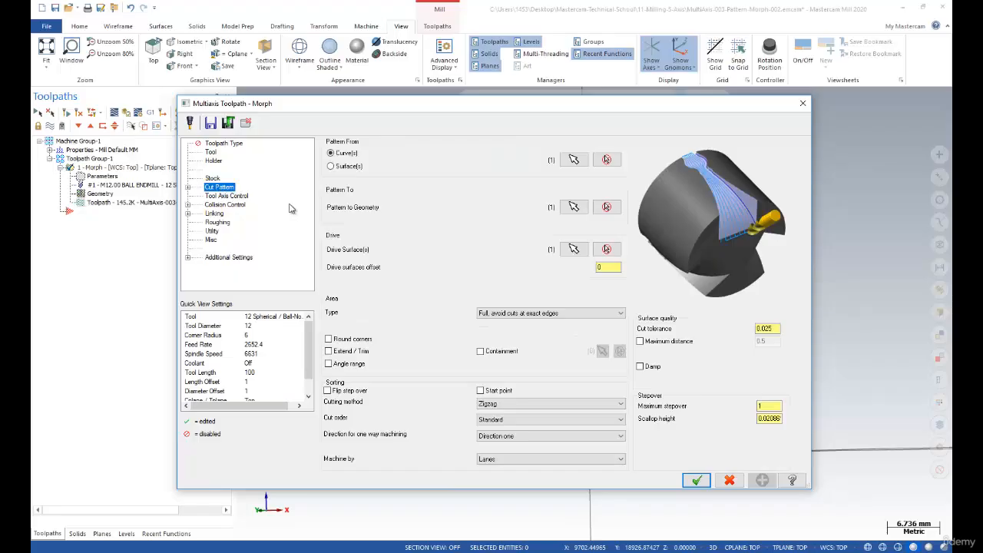
left_click(537, 403)
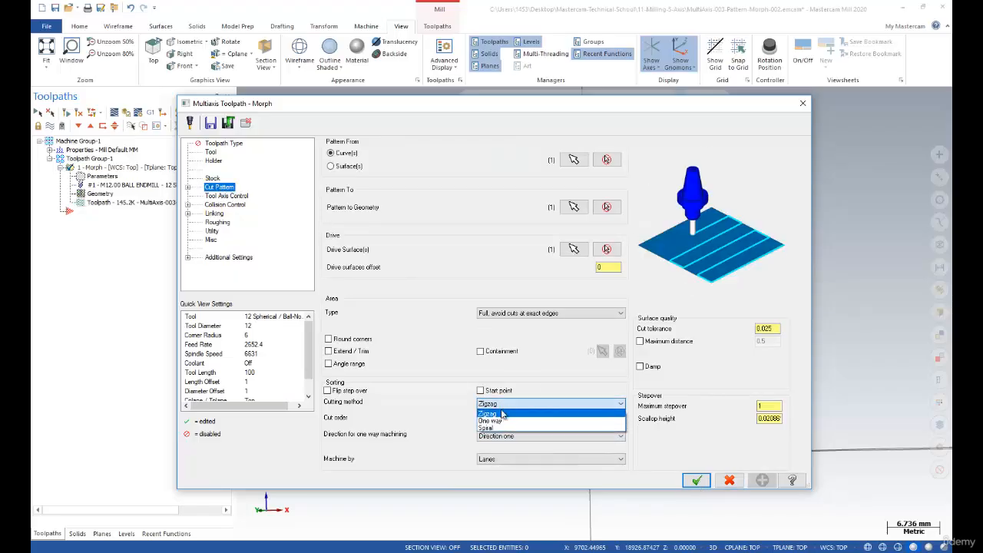
left_click(495, 428)
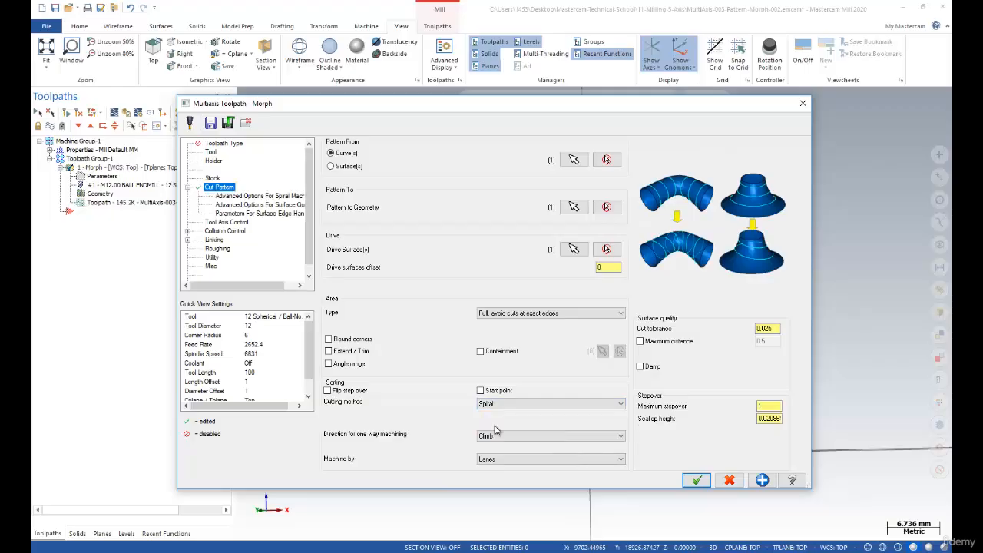
left_click(695, 481)
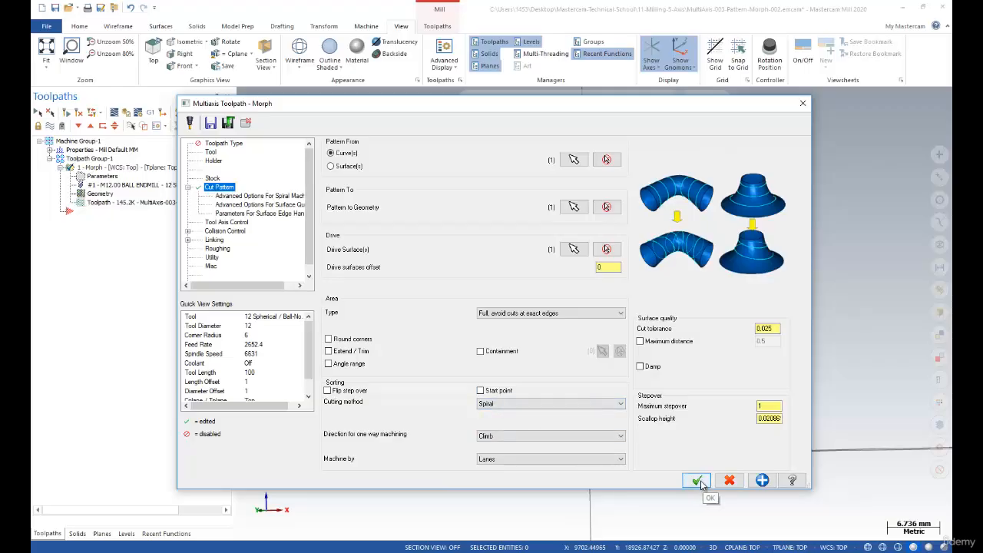
left_click(77, 115)
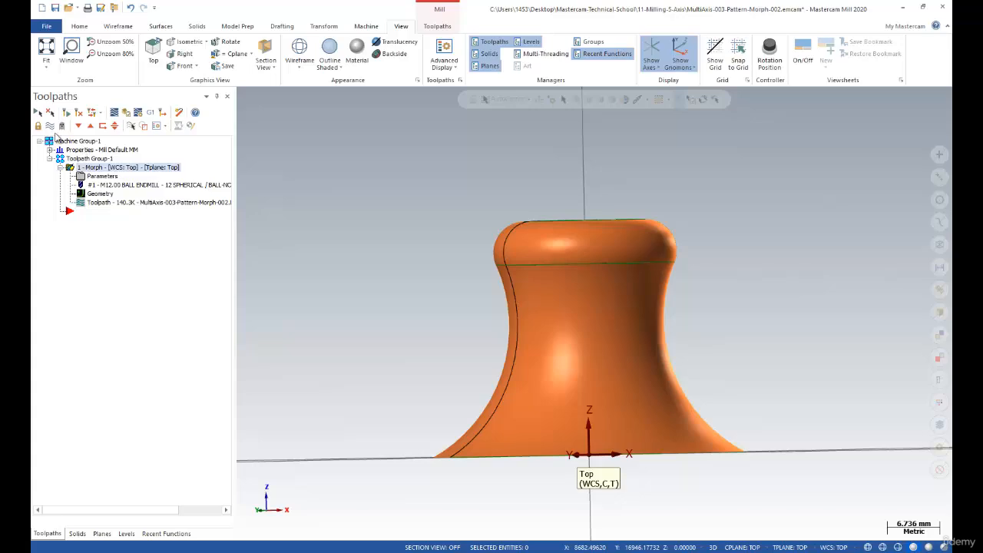
- Backplot the spiral Morph toolpath at a reduced playback speed and examine the passes around the rim from an angled view
scroll(544, 408, "down", 2)
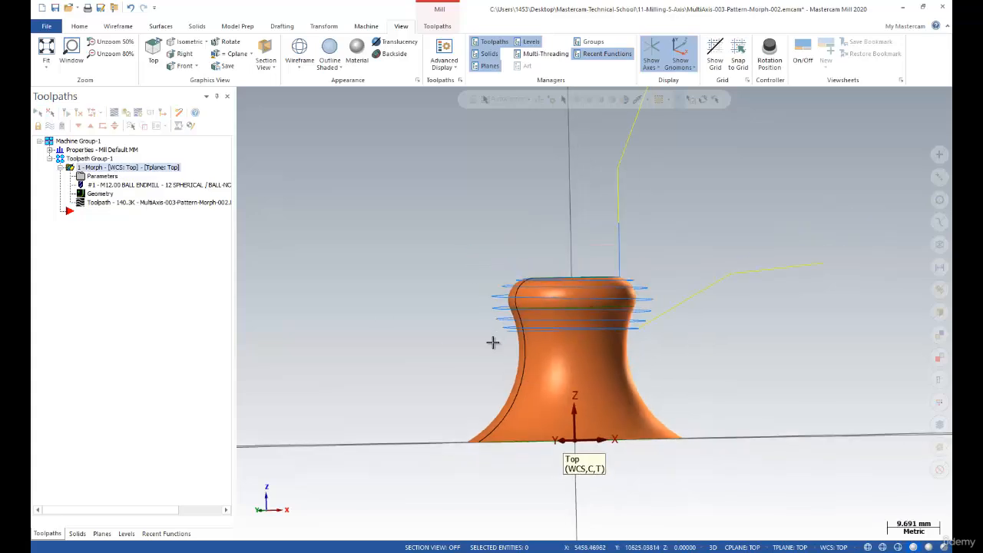
mouse_move(492, 343)
middle_mouse_down()
mouse_move(491, 356)
mouse_move(492, 346)
middle_mouse_up()
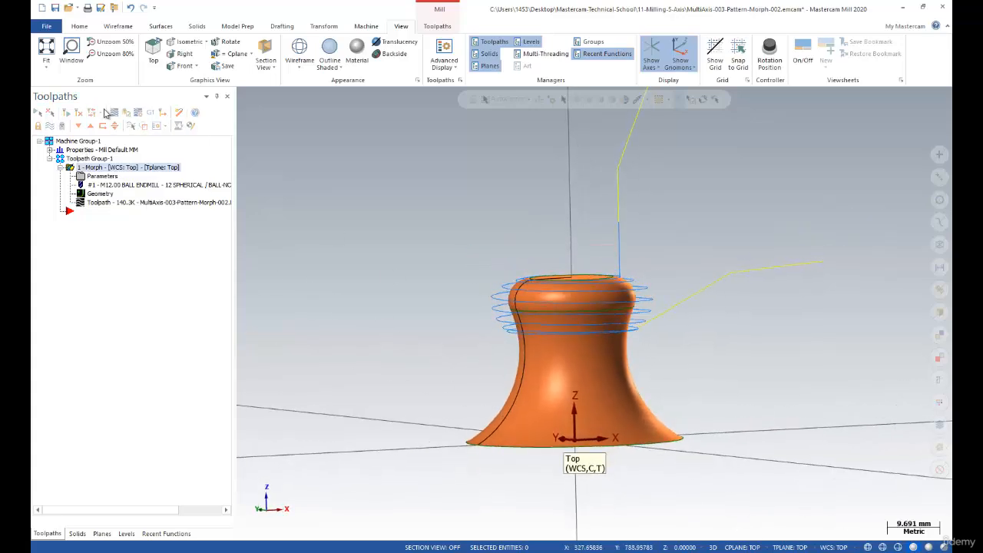
left_click(108, 113)
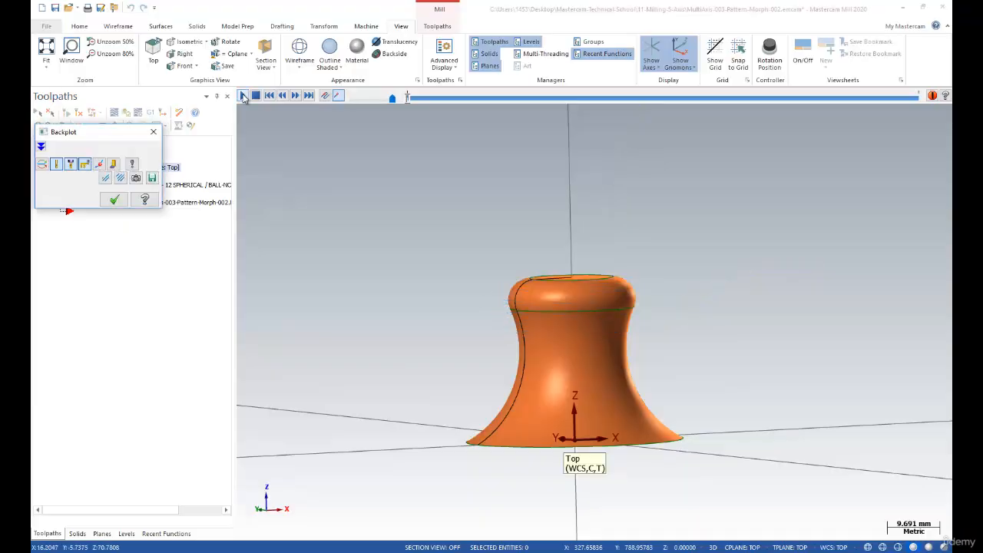
left_click(243, 96)
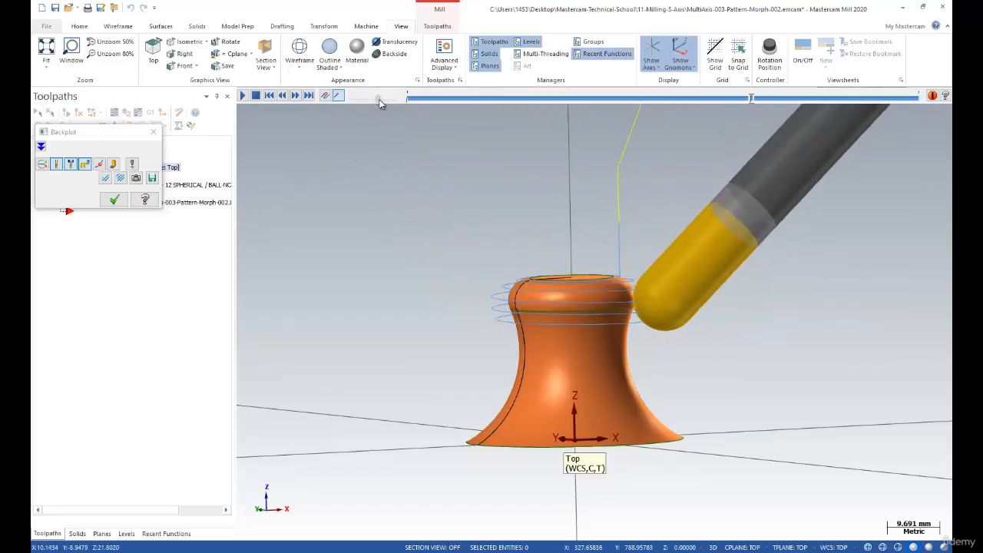
left_click_drag(379, 100, 373, 100)
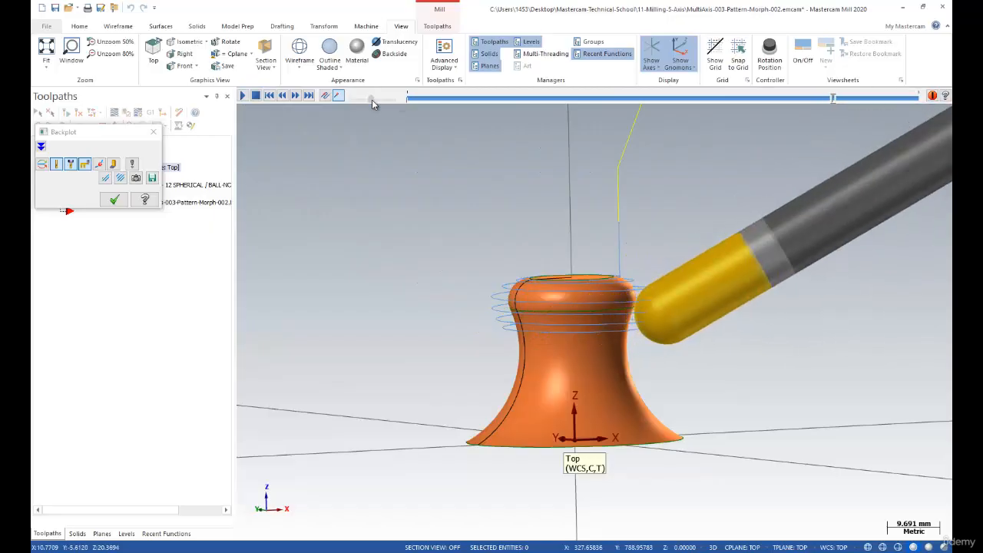
mouse_move(372, 99)
left_mouse_down()
mouse_move(353, 99)
mouse_move(362, 102)
left_mouse_up()
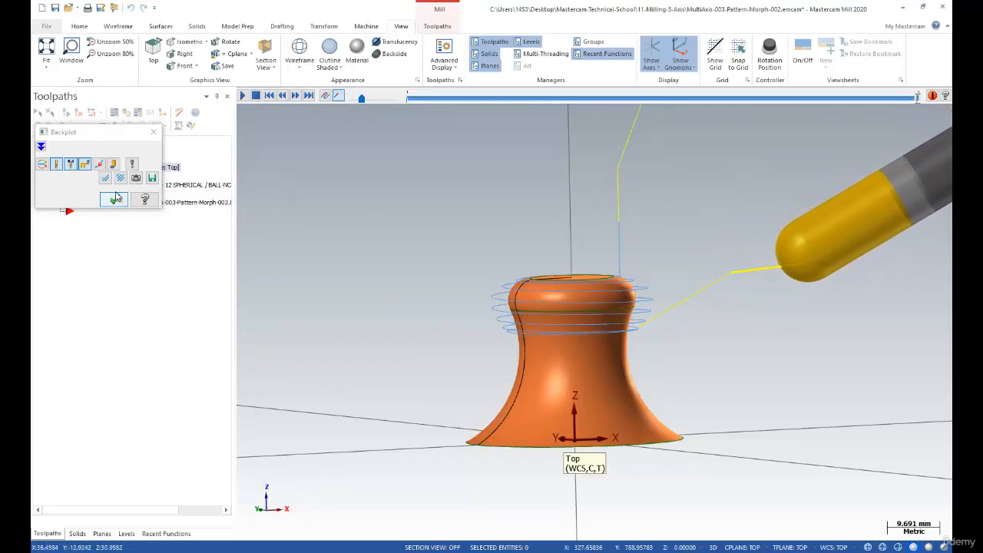
scroll(504, 252, "down", 4)
scroll(521, 252, "up", 3)
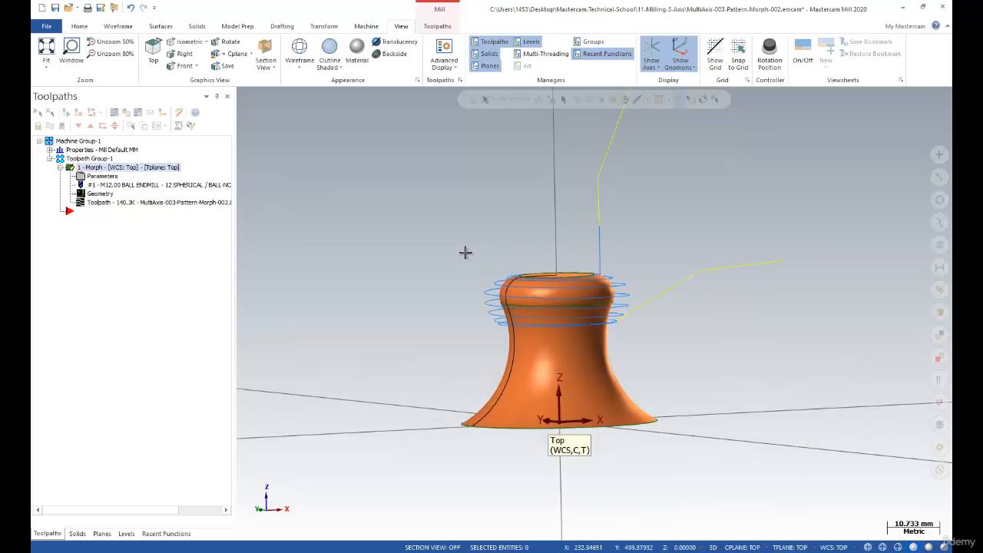
scroll(464, 245, "up", 1)
mouse_move(464, 246)
middle_mouse_down()
mouse_move(499, 272)
mouse_move(473, 261)
middle_mouse_up()
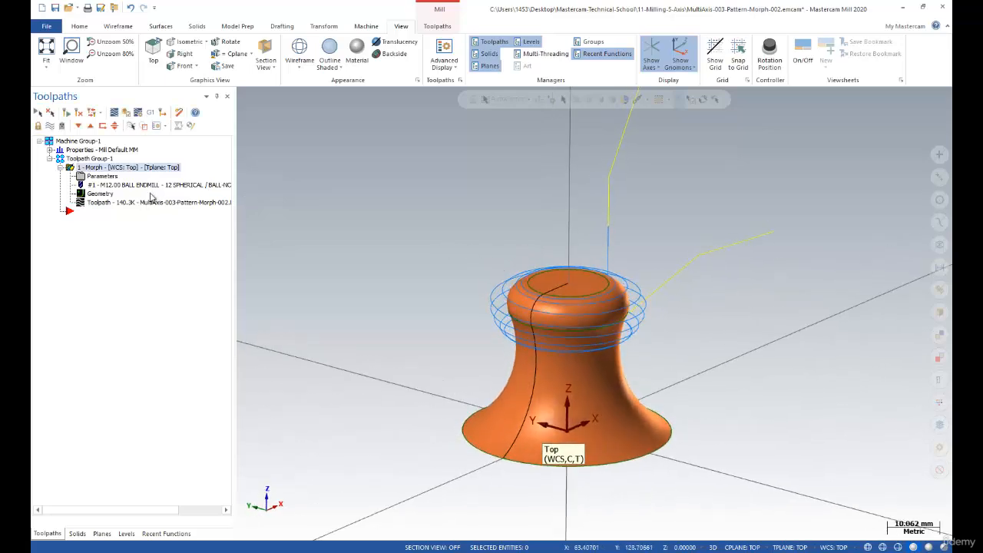
- Duplicate the Morph operation within Toolpath Group-1 by copying and pasting it after the original
left_click(60, 168)
right_click(86, 169)
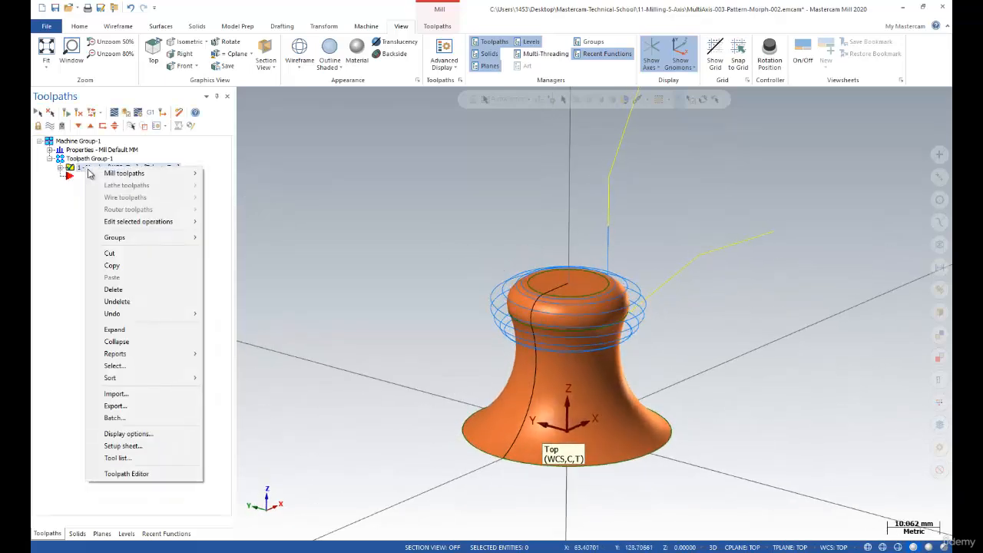
left_click(119, 265)
right_click(80, 176)
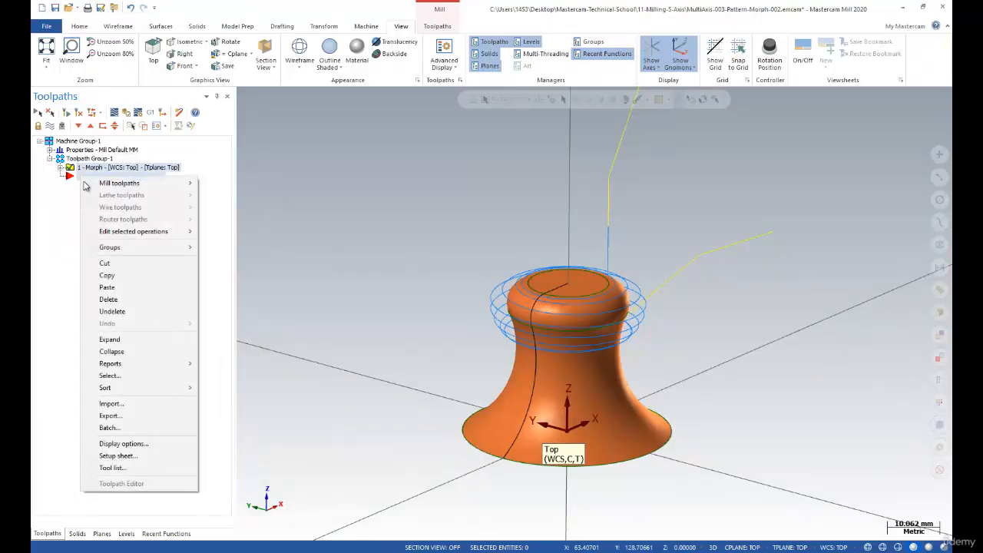
left_click(114, 286)
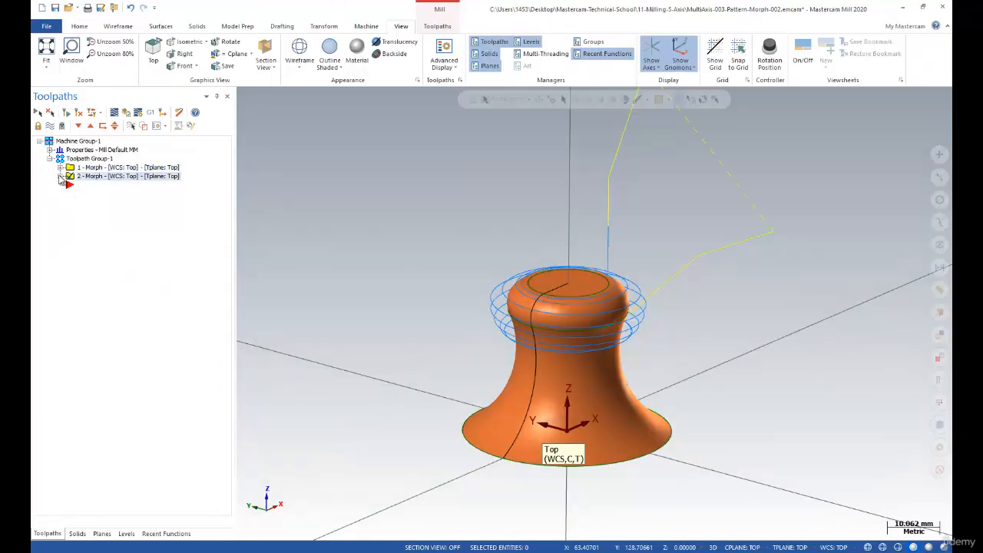
- Hide the toolpath display of both Morph operations
left_click(73, 169)
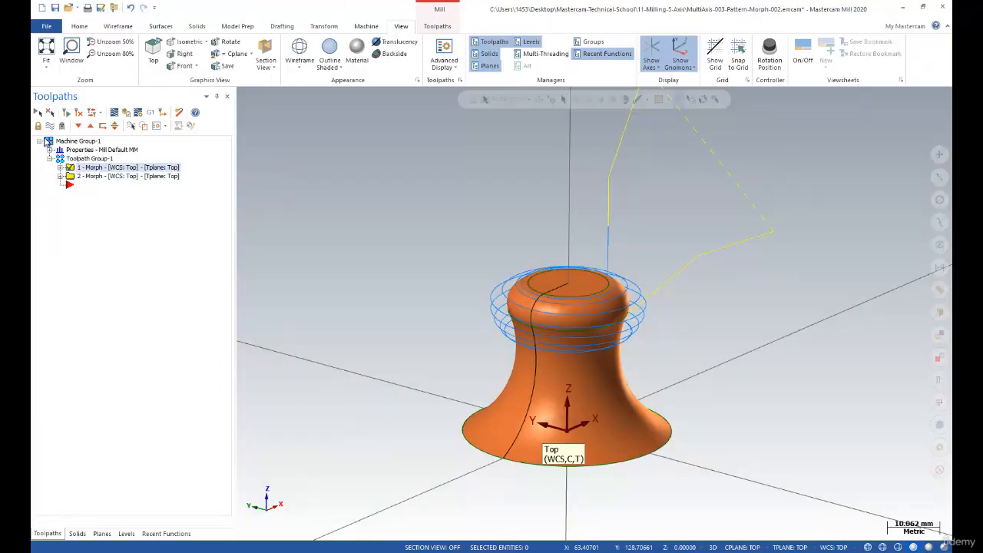
left_click(72, 178)
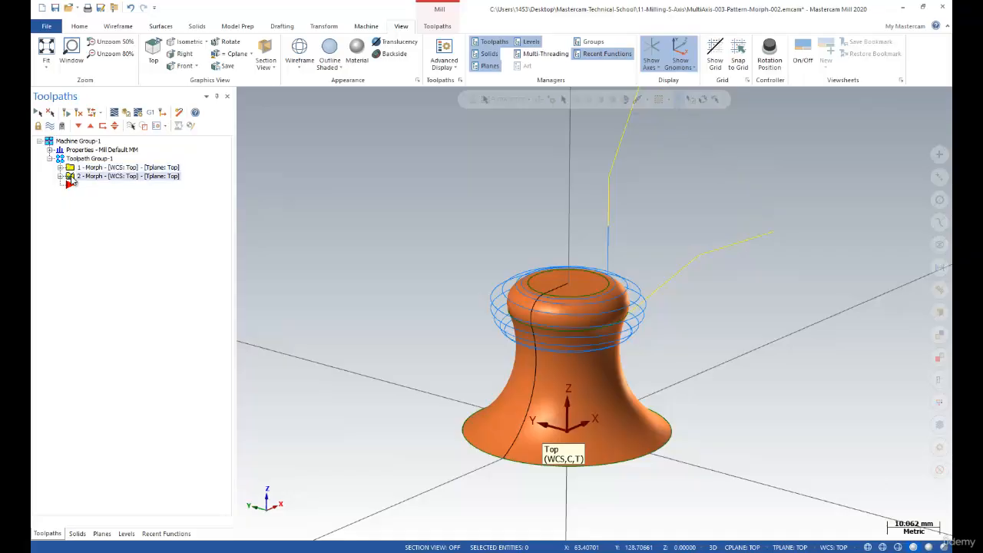
left_click(49, 126)
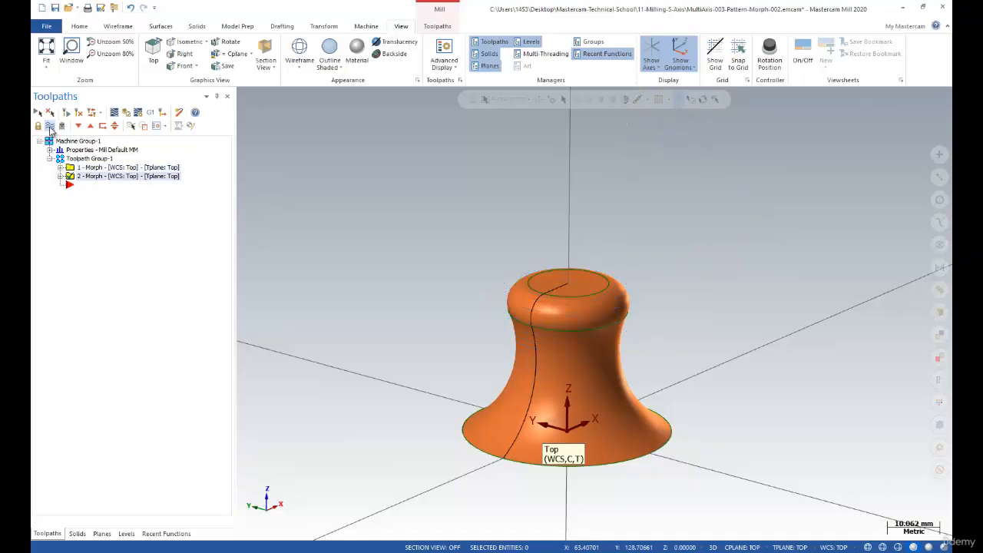
- Replace the second Morph operation's Pattern From curve with the circular edge at the underside of the rounded rim
left_click(60, 176)
left_click(108, 187)
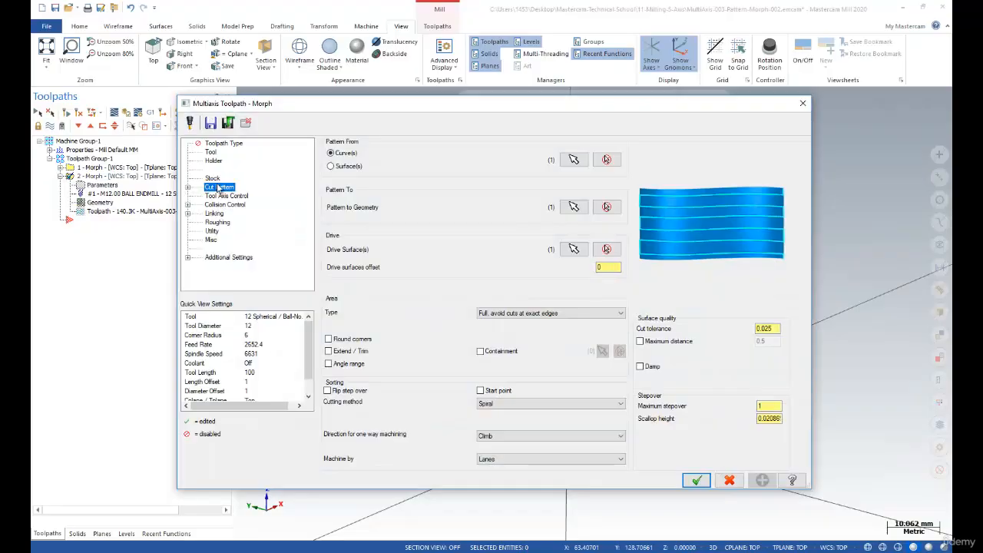
left_click(574, 159)
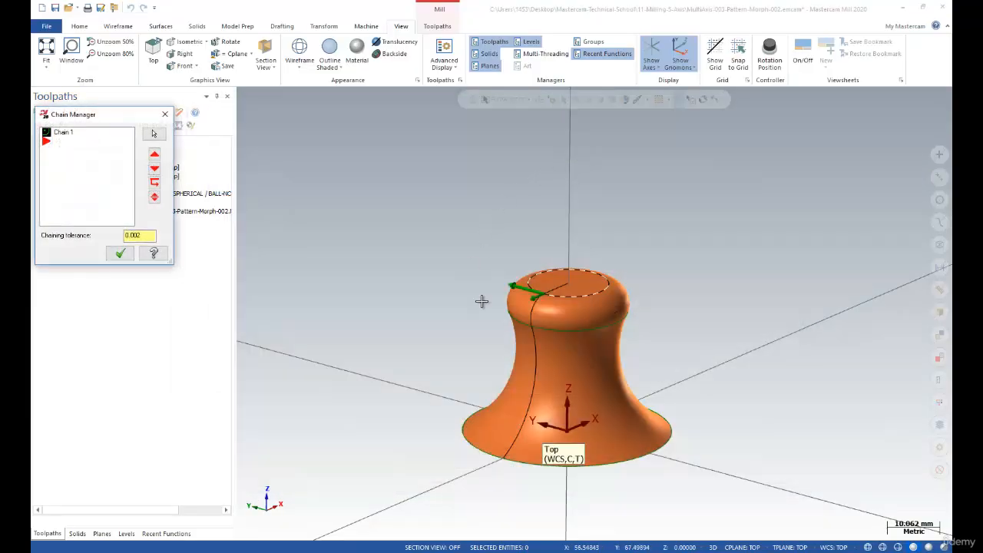
right_click(63, 137)
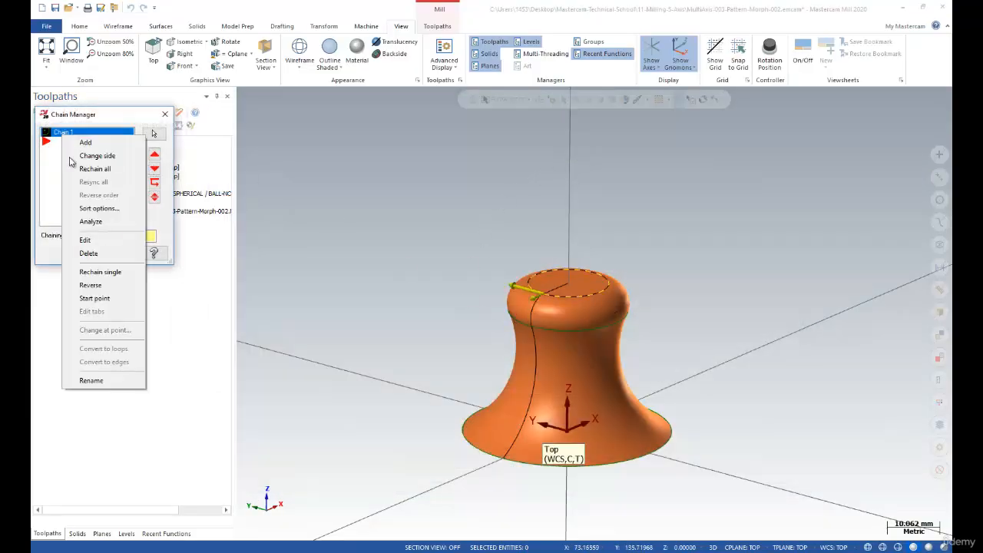
left_click(88, 253)
right_click(132, 146)
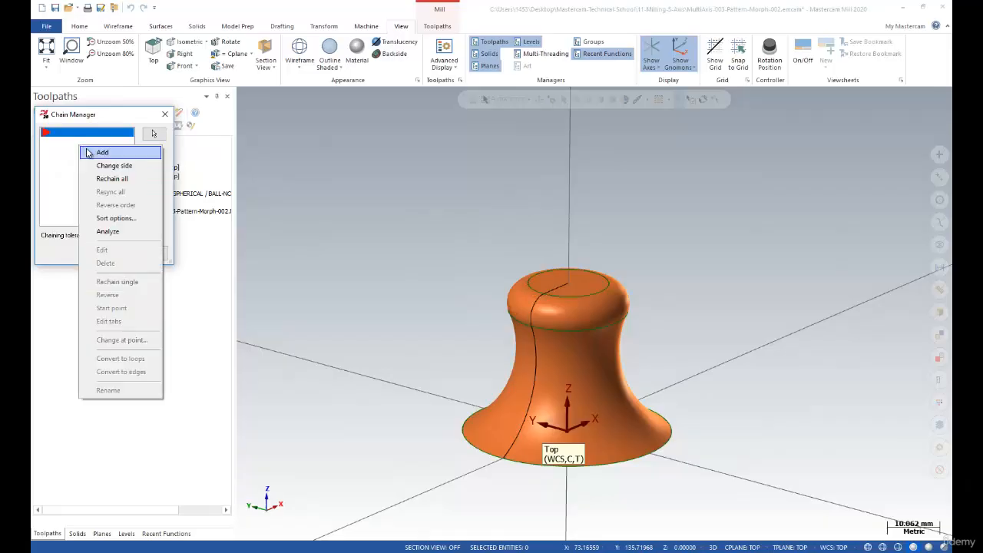
left_click(146, 150)
middle_click_drag(428, 283, 525, 314)
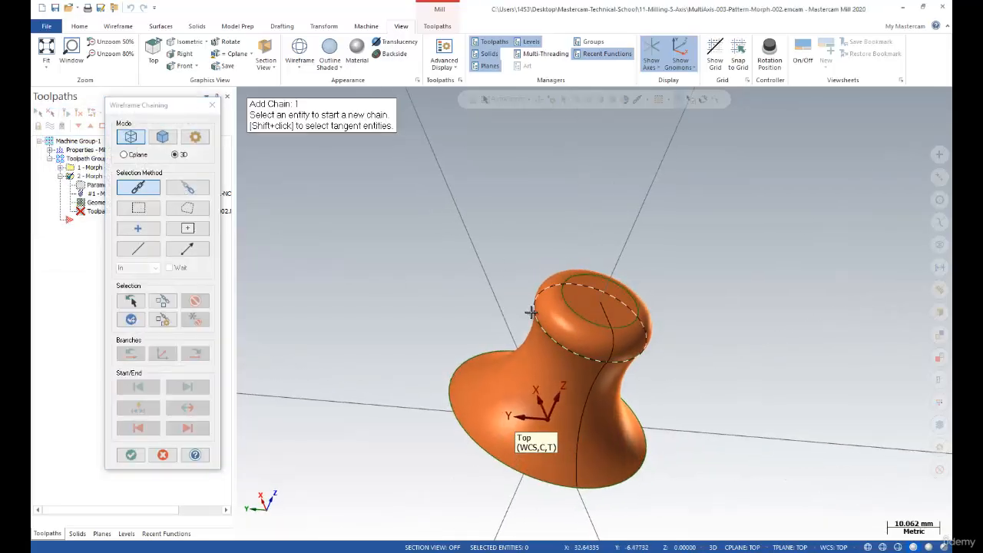
left_click(525, 313)
middle_click_drag(480, 284, 384, 291)
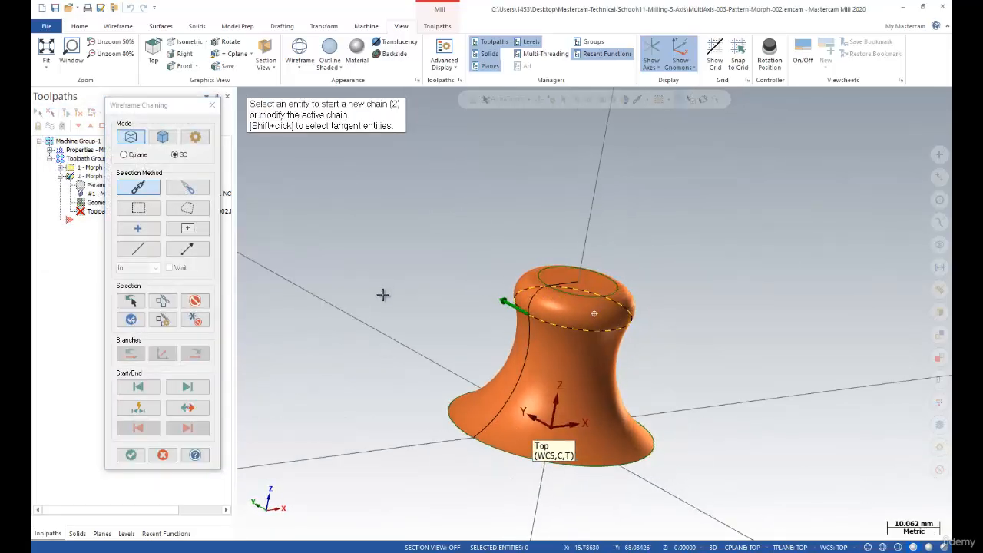
left_click(131, 455)
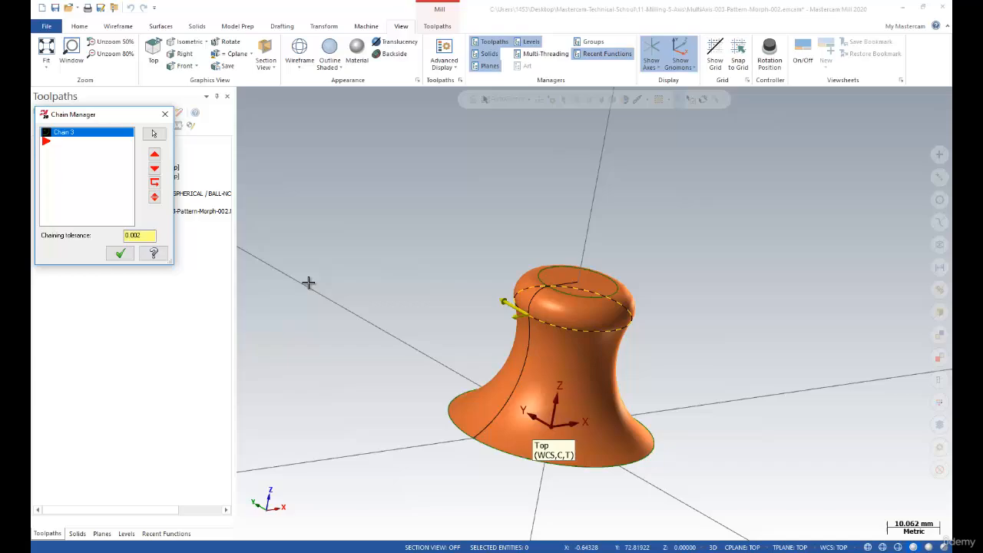
left_click(118, 253)
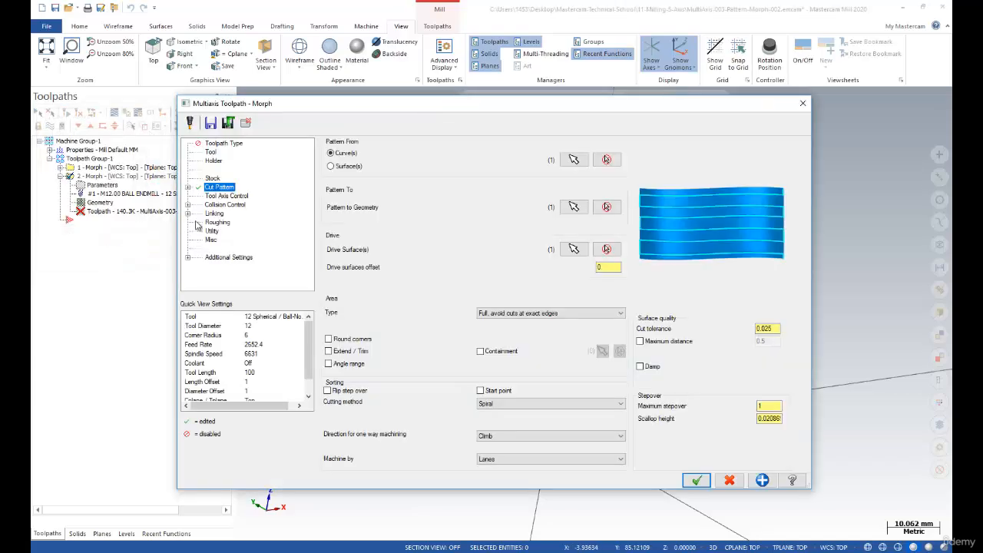
- Set the second Morph operation's Pattern To geometry to the circular edge at the base of the flared body
left_click(574, 207)
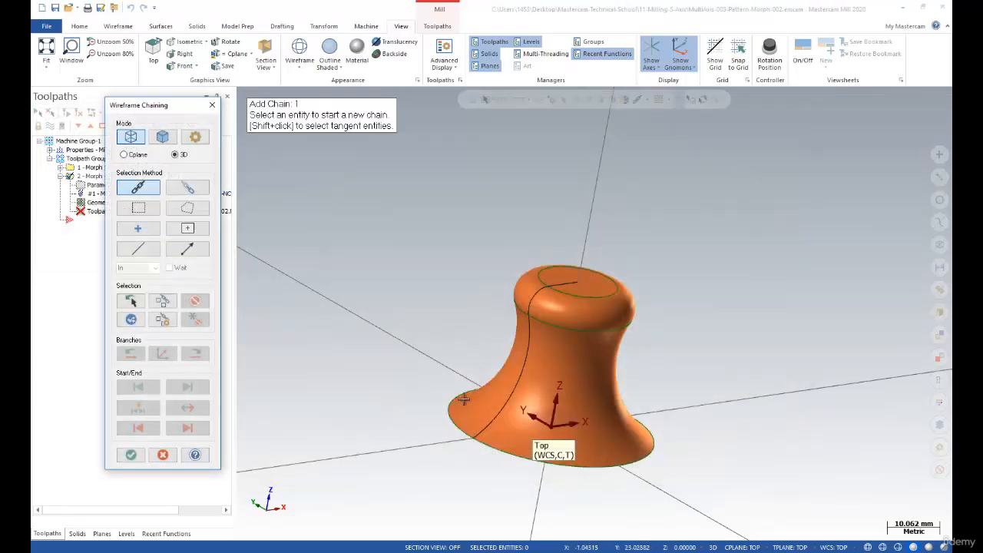
left_click(457, 427)
left_click(123, 455)
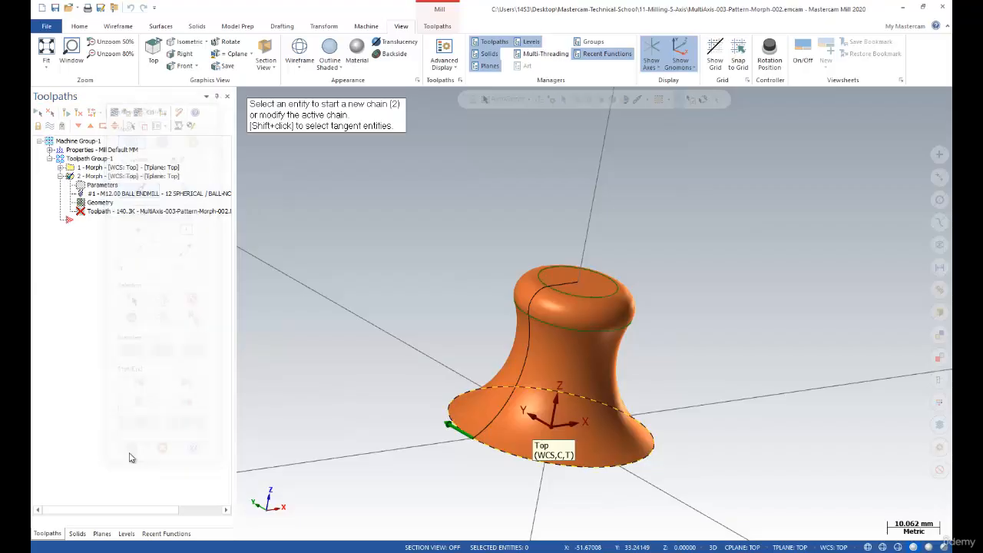
- Add the flared body surface to the second Morph operation's drive surfaces and accept the parameters
left_click(575, 248)
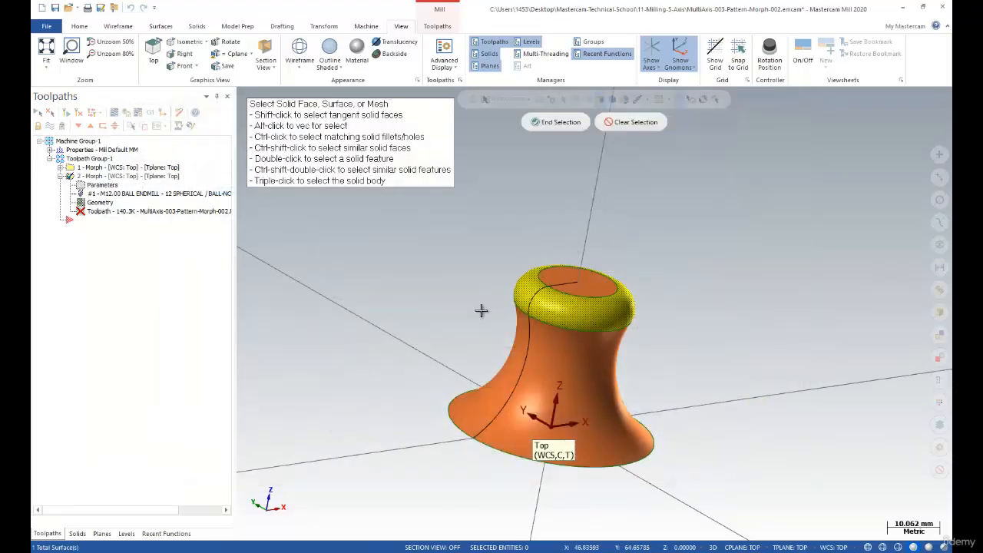
left_click(518, 343)
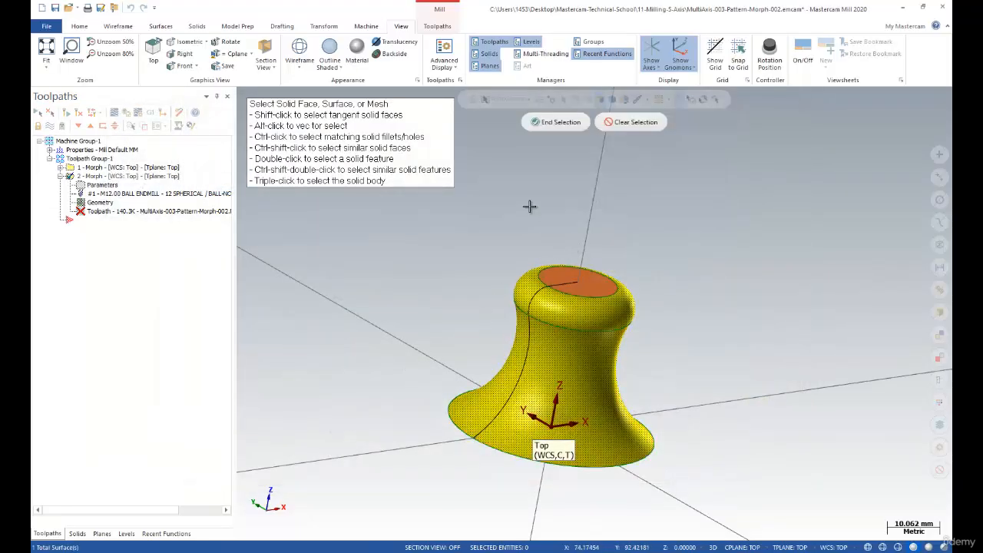
left_click(553, 124)
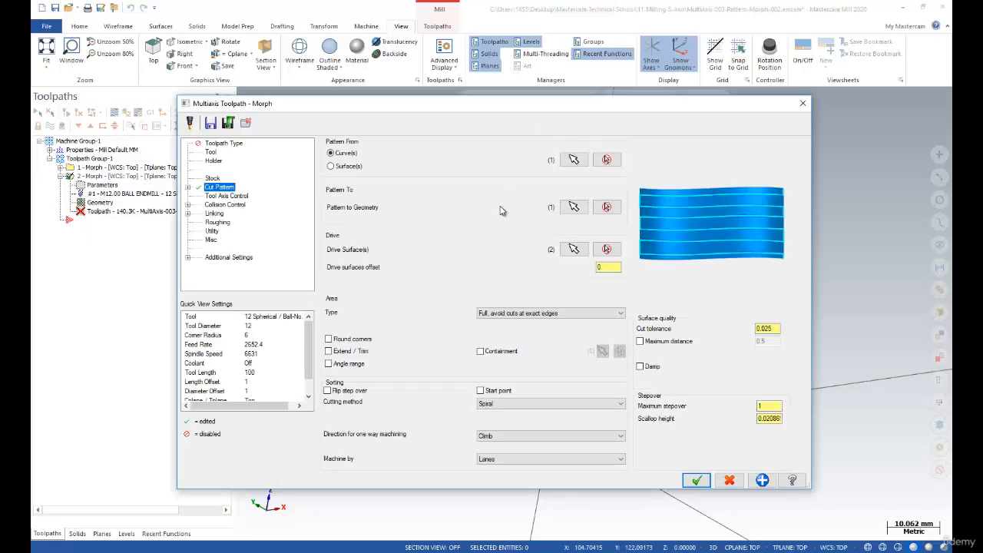
left_click(697, 480)
- Add the flared body surface to the first Morph operation's drive surfaces and accept the parameters
left_click(61, 167)
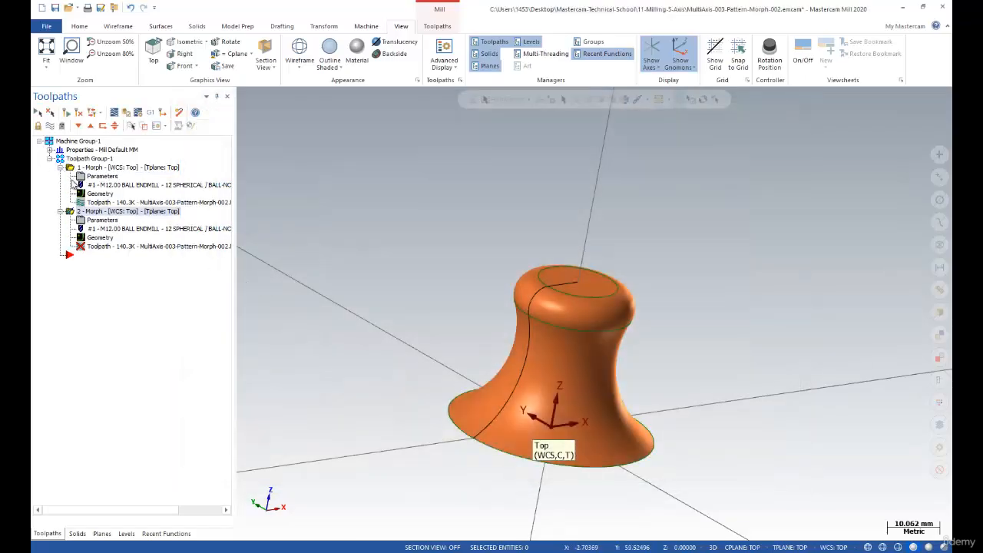
left_click(90, 184)
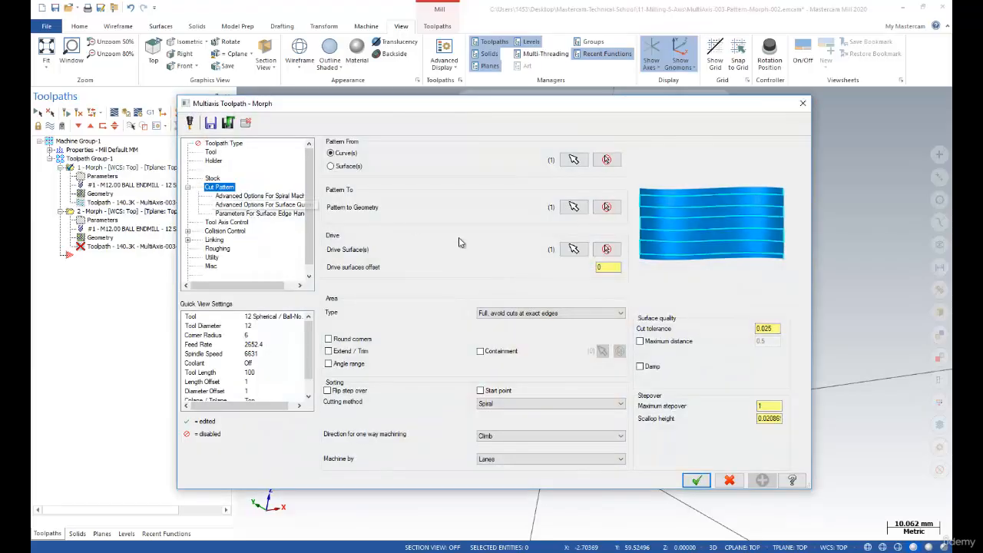
left_click(574, 250)
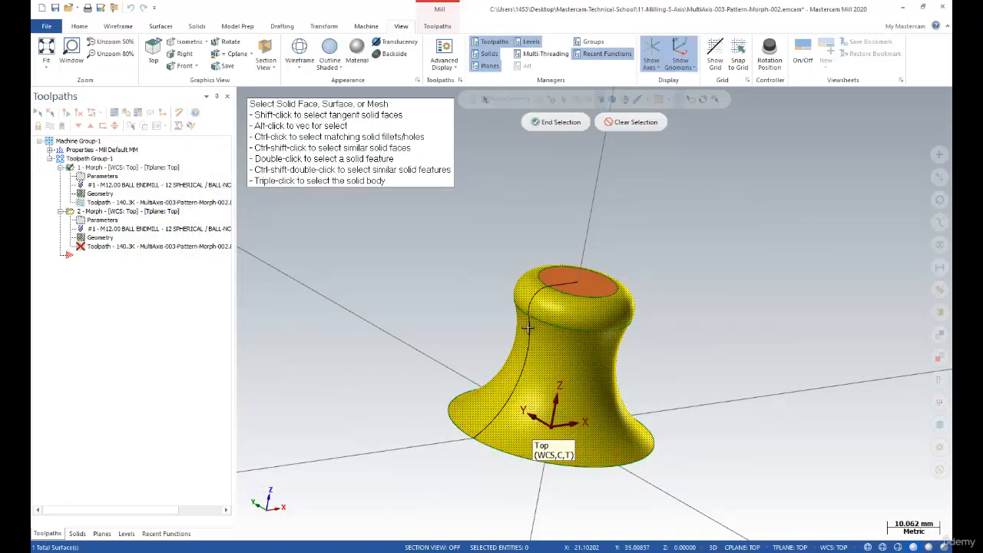
left_click(556, 122)
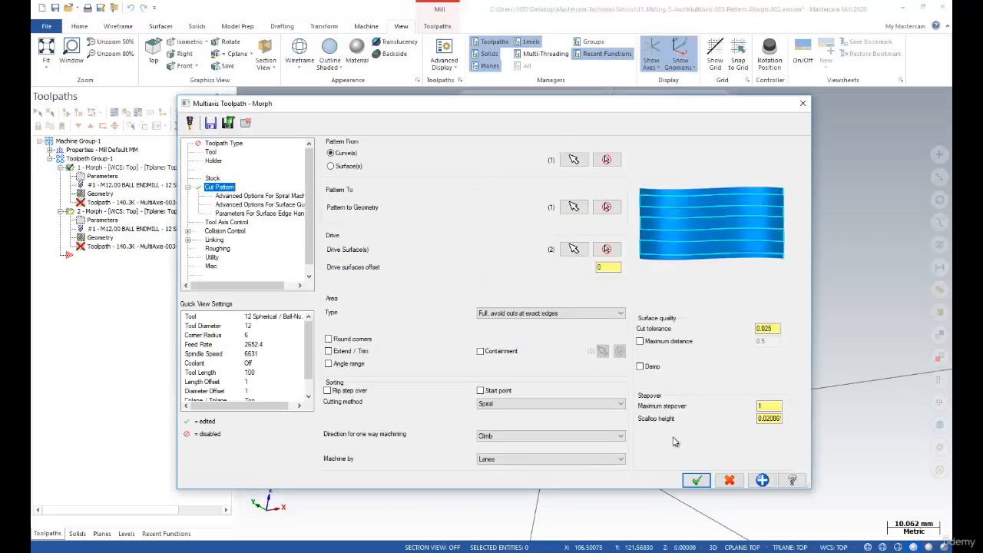
left_click(693, 480)
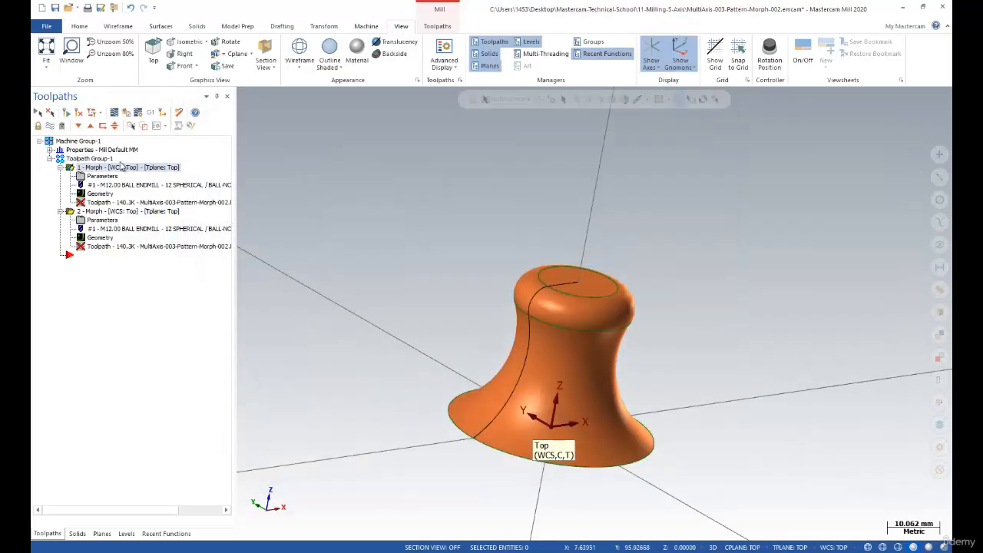
- Regenerate the first Morph operation and display its toolpath to examine the passes around the rim and neck
left_click(66, 114)
left_click(51, 127)
mouse_move(453, 289)
middle_mouse_down()
mouse_move(460, 294)
mouse_move(440, 269)
mouse_move(336, 268)
mouse_move(331, 256)
mouse_move(390, 266)
mouse_move(417, 290)
mouse_move(404, 279)
mouse_move(444, 285)
mouse_move(443, 298)
middle_mouse_up()
scroll(528, 278, "up", 2)
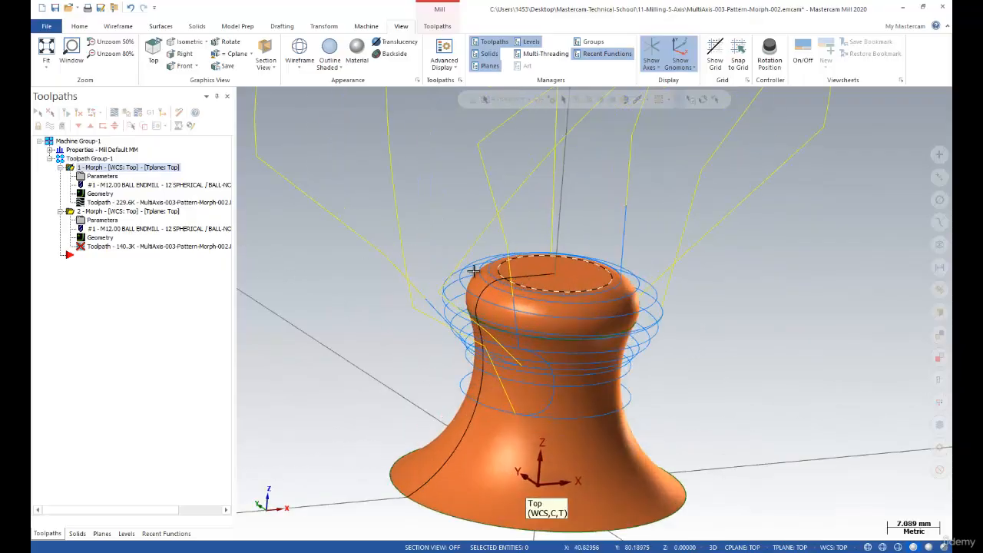
- Reselect the first Morph operation's drive surface as the rounded rim fillet only and accept the parameters
left_click(81, 177)
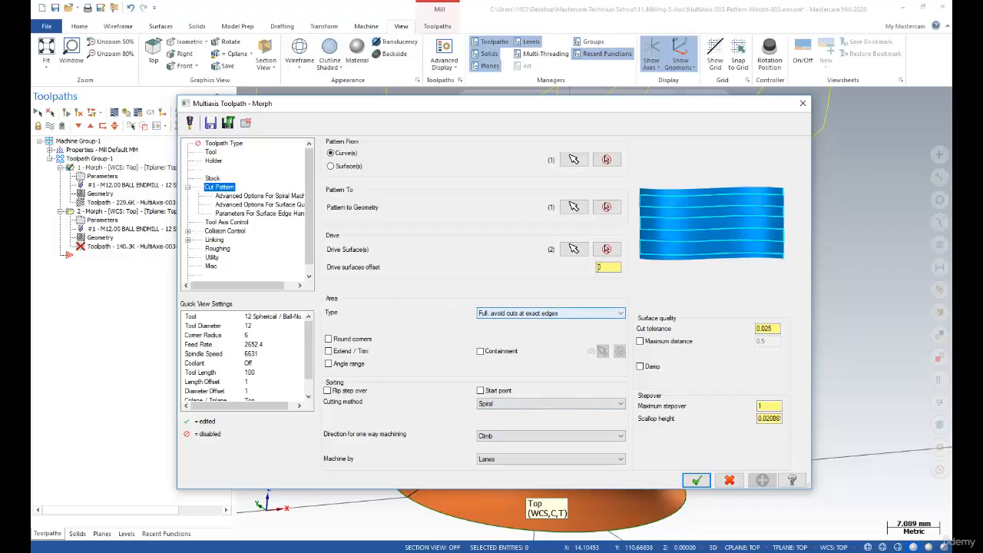
left_click(574, 249)
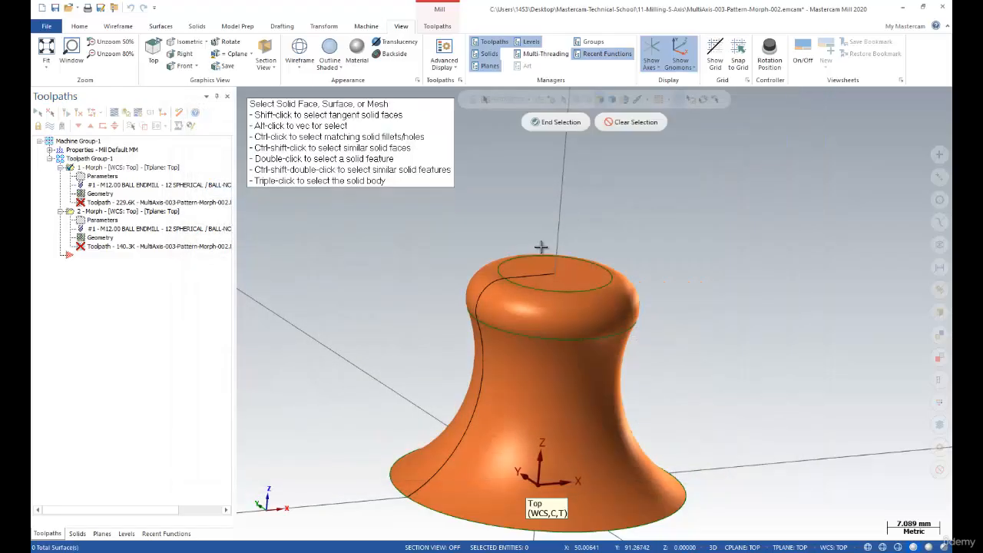
left_click(487, 279)
left_click(542, 122)
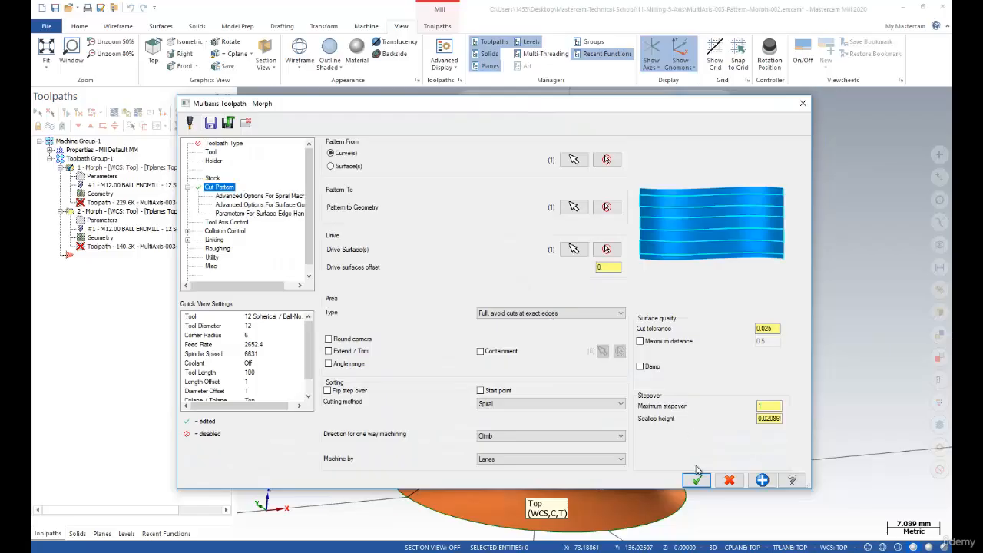
left_click(695, 478)
- Reselect the second Morph operation's drive surface as the flared body only, accept the parameters and regenerate both operations
left_click(80, 220)
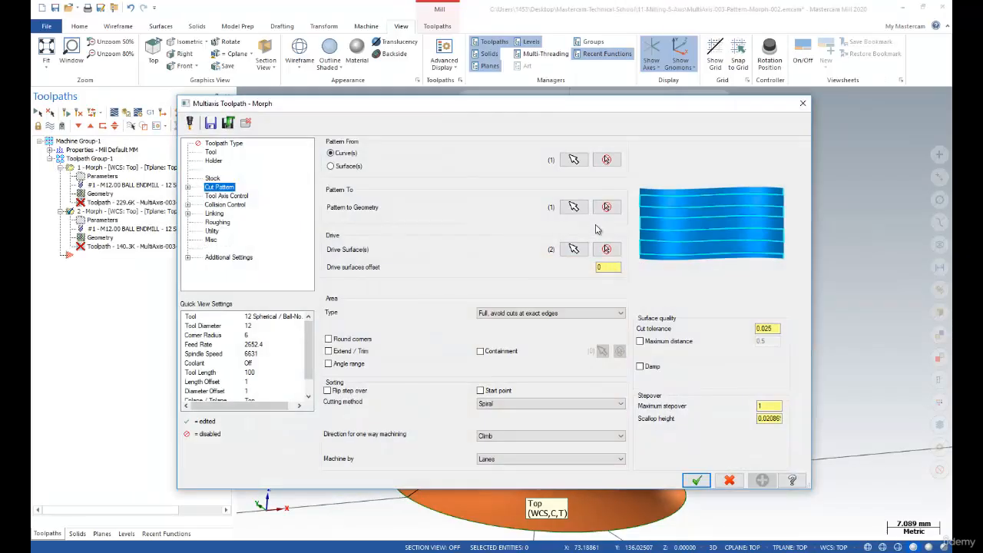
left_click(609, 249)
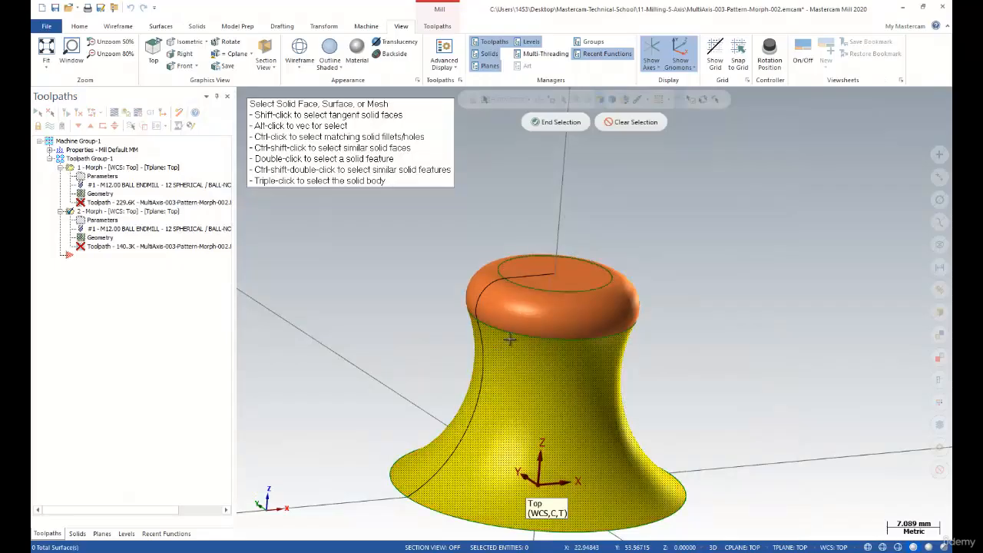
left_click(566, 125)
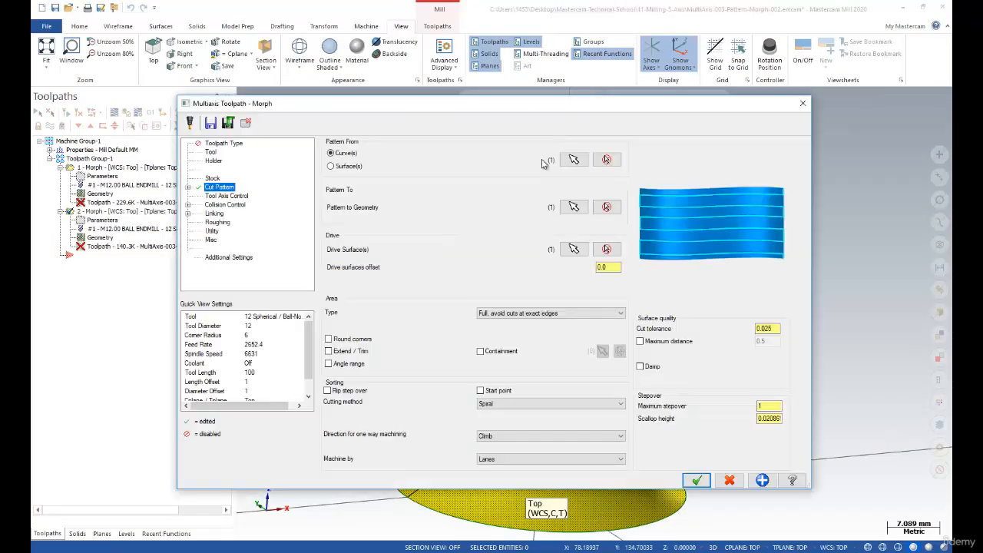
left_click(695, 481)
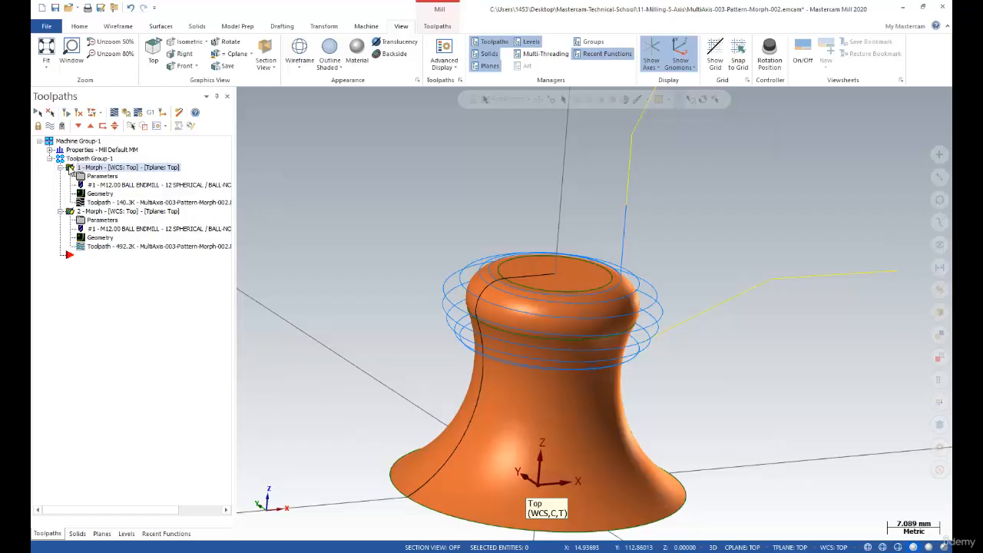
- Display only the second Morph operation's toolpath and examine its passes over the flared body
left_click(70, 212)
left_click(70, 168)
left_click(49, 129)
left_click(48, 129)
left_click(48, 129)
left_click(69, 211)
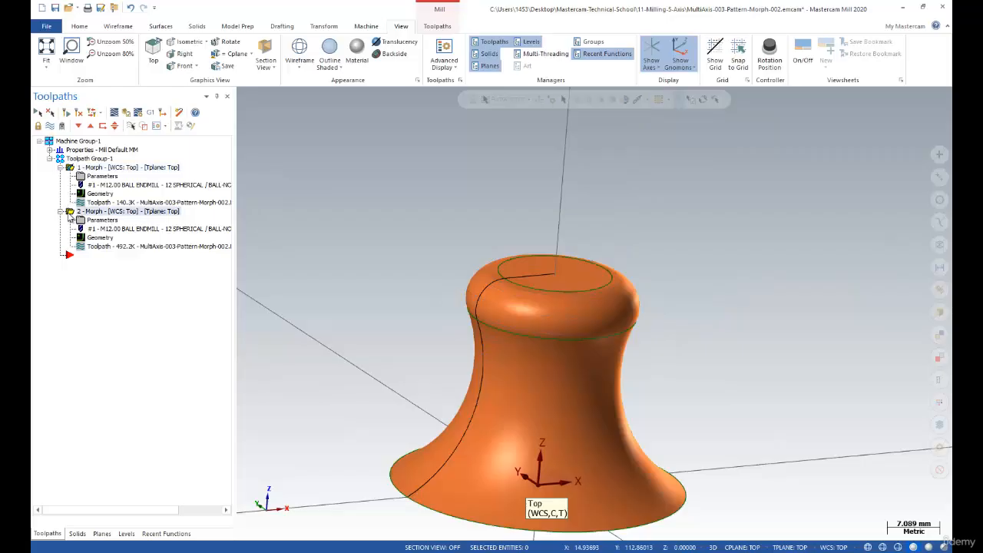
left_click(51, 129)
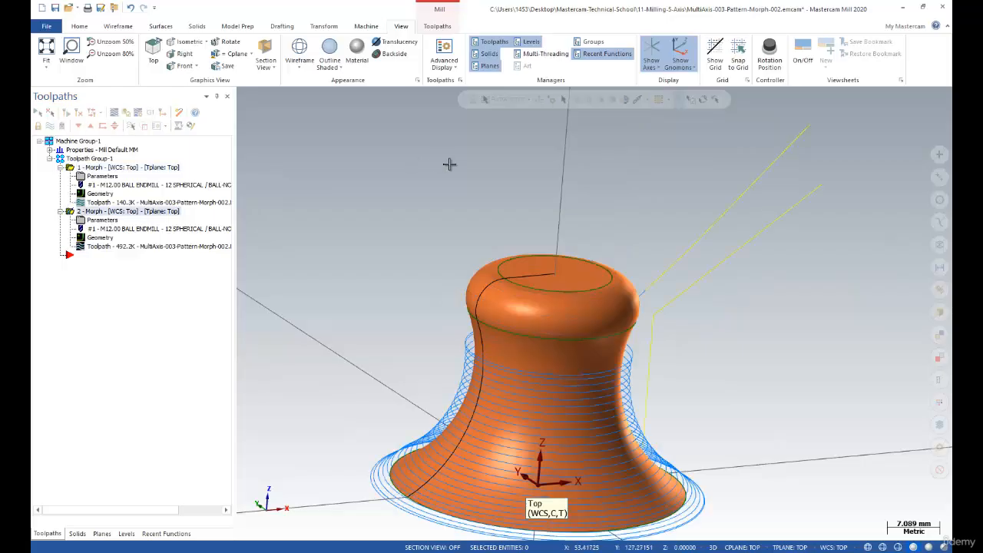
scroll(450, 162, "down", 2)
middle_click_drag(444, 188, 182, 186)
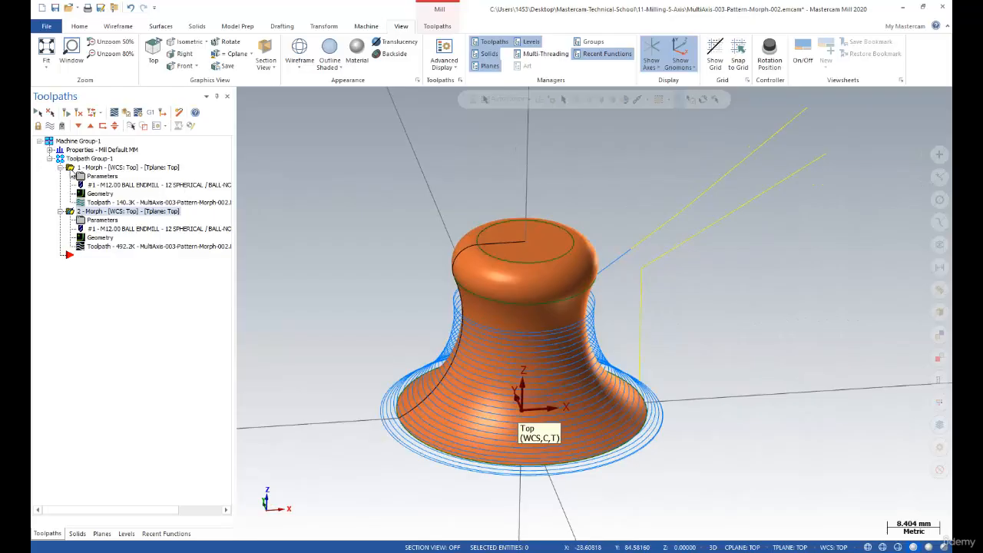
- Backplot both Morph operations at varying playback speeds and examine the tool motion around the rim and flared body
left_click(78, 166)
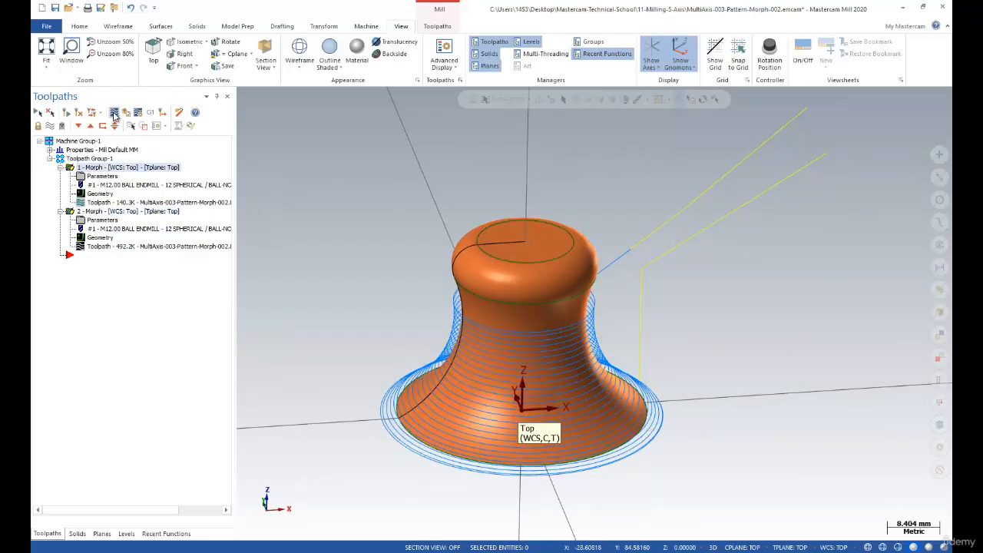
left_click(113, 113)
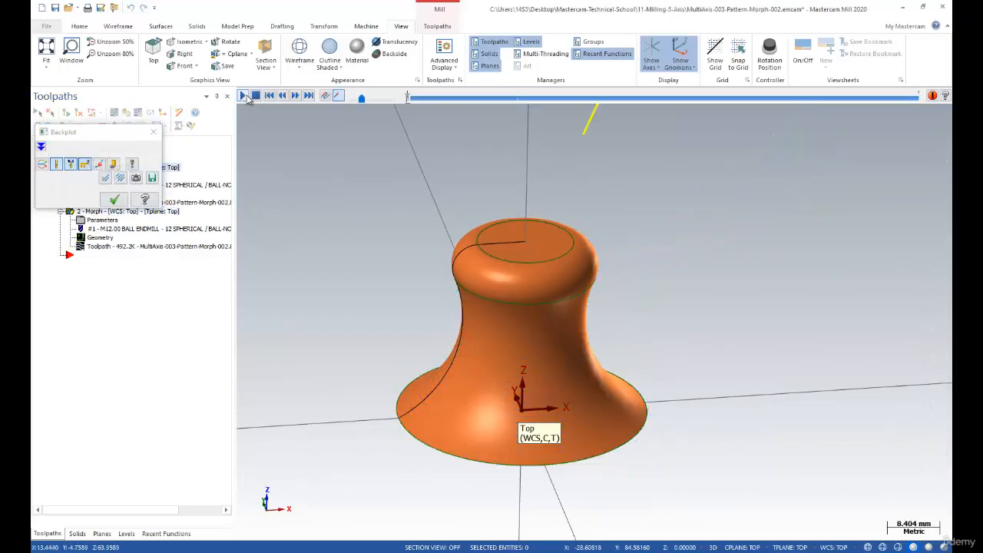
left_click(243, 96)
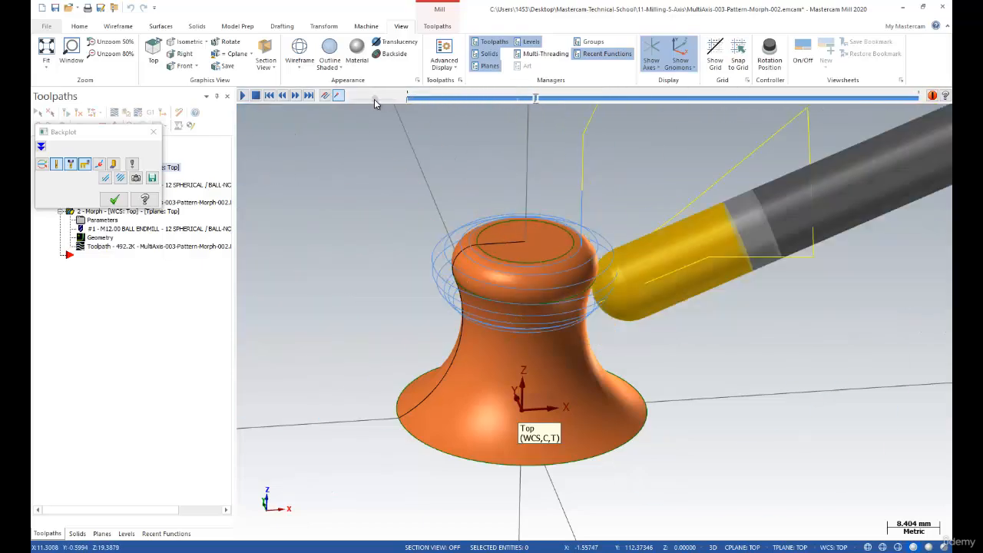
left_click_drag(374, 99, 386, 102)
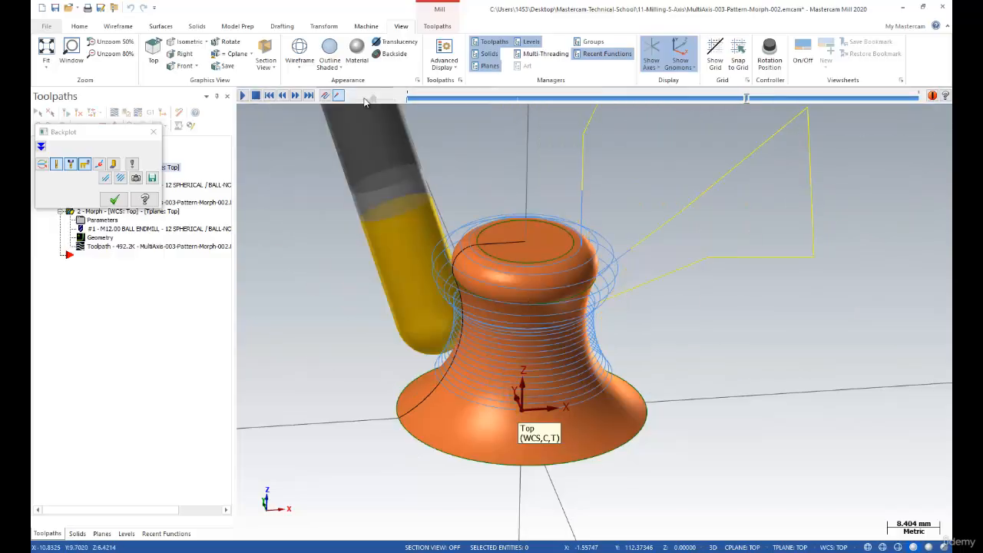
left_click_drag(364, 99, 363, 99)
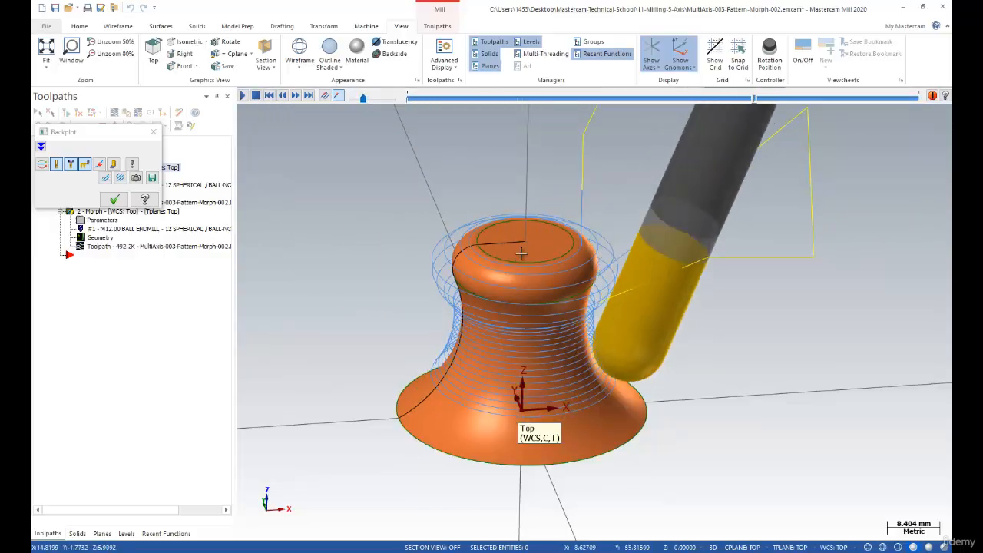
middle_click_drag(522, 253, 480, 221)
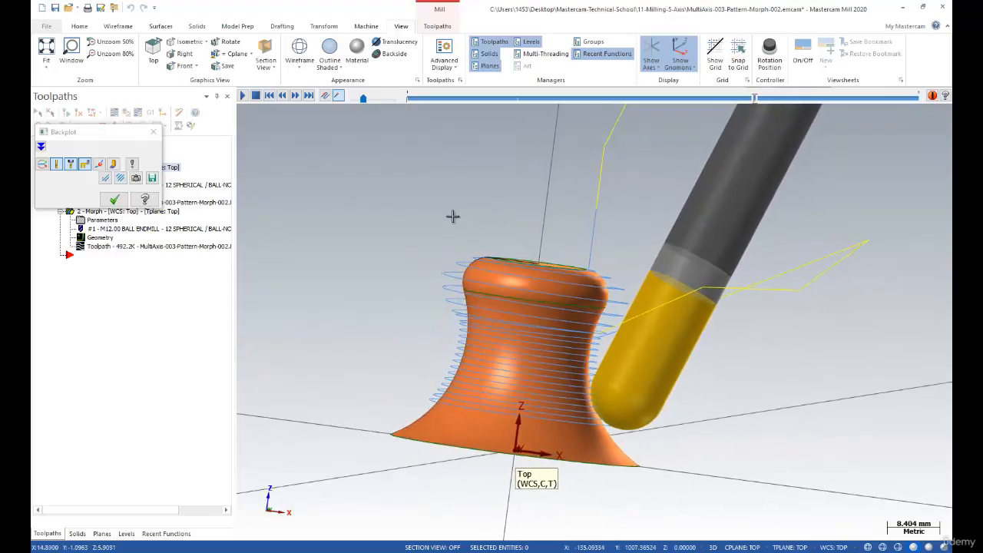
left_click_drag(363, 100, 387, 103)
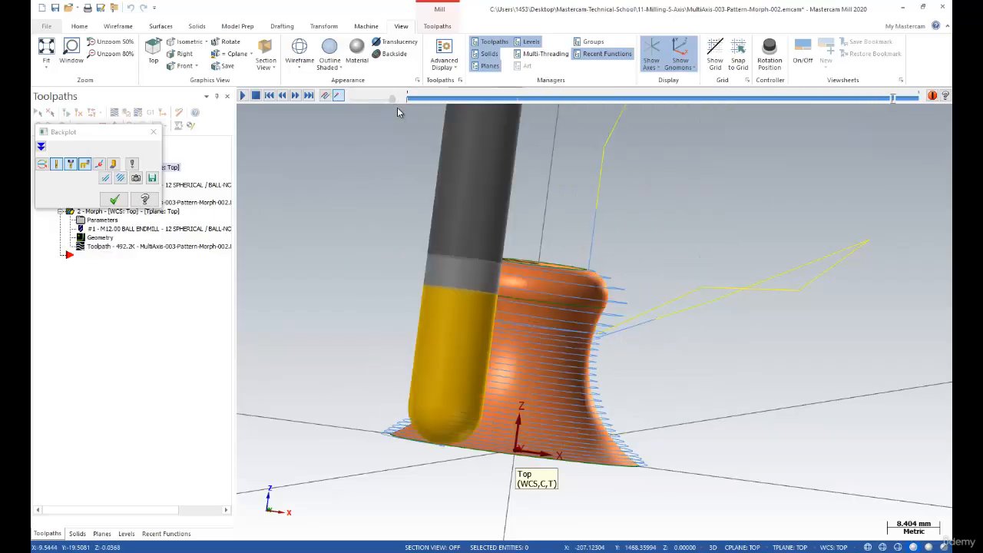
scroll(498, 289, "down", 3)
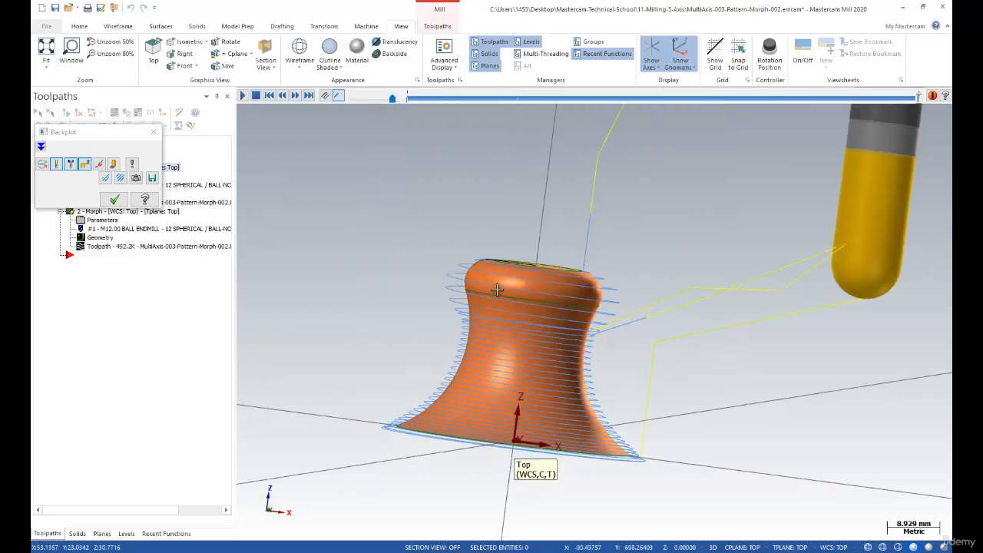
scroll(399, 283, "up", 4)
left_click(114, 200)
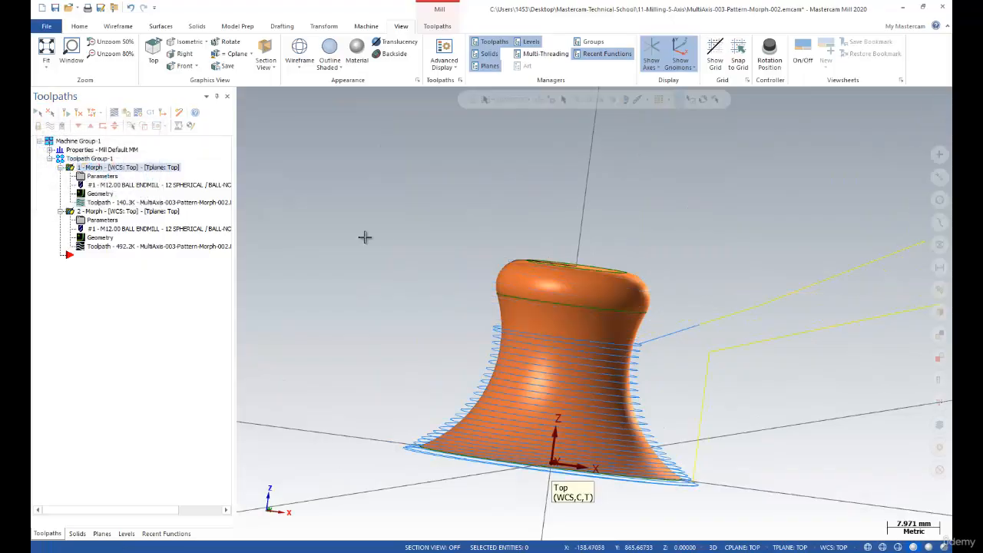
- Set the isometric view and display the toolpaths of both Morph operations together on the part
right_click(371, 230)
left_click(394, 326)
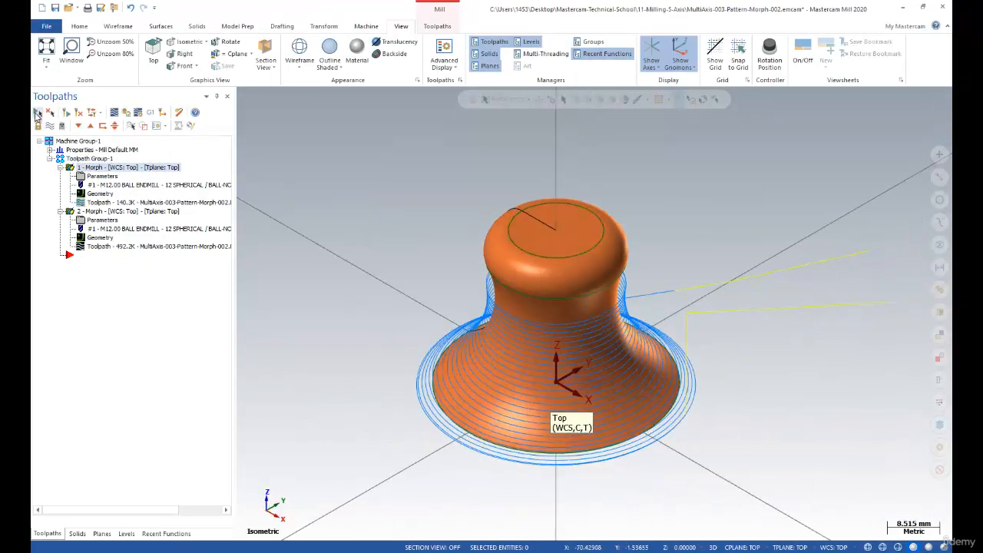
left_click(50, 126)
left_click(50, 126)
left_click(51, 128)
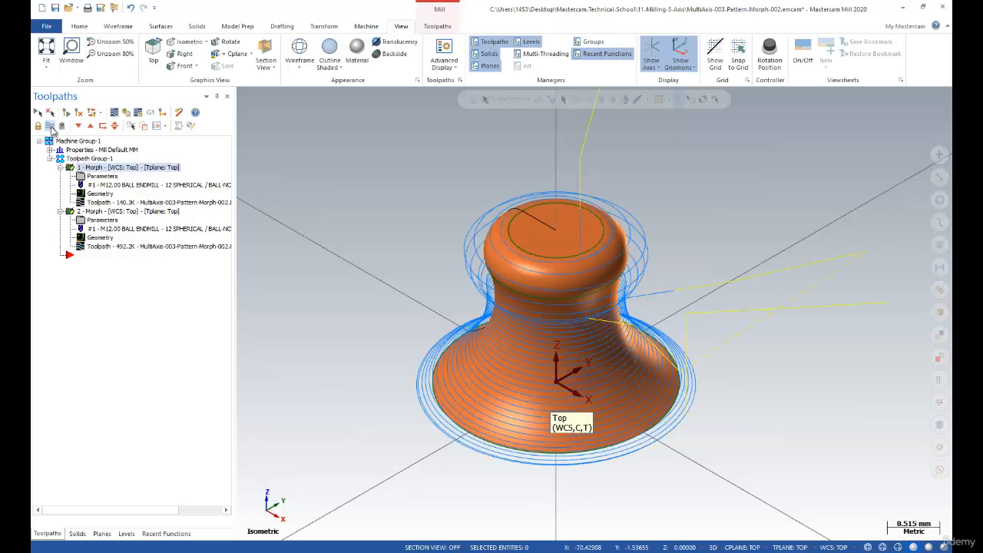
- Set the first Morph operation's maximum stepover to 0.2 mm and accept the parameters
left_click(87, 178)
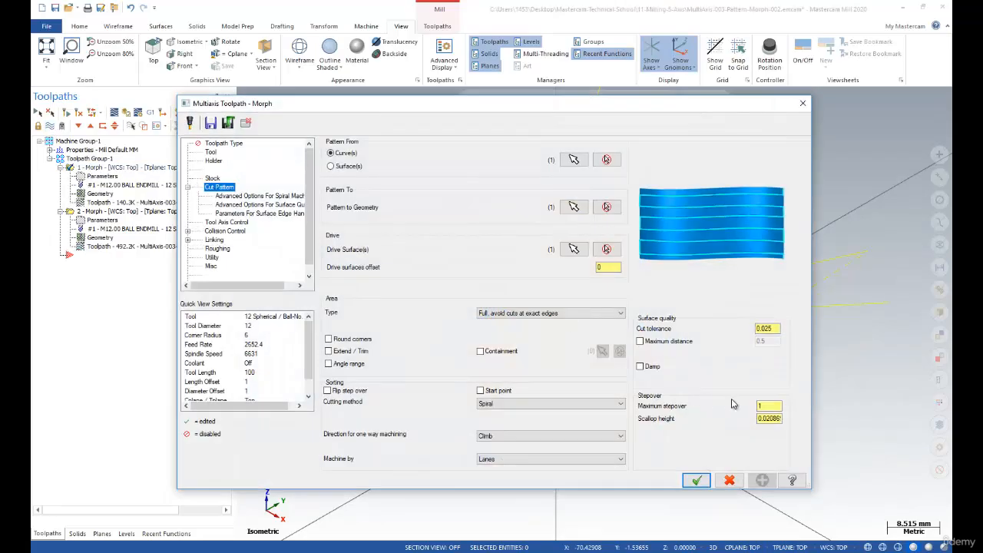
left_click(762, 406)
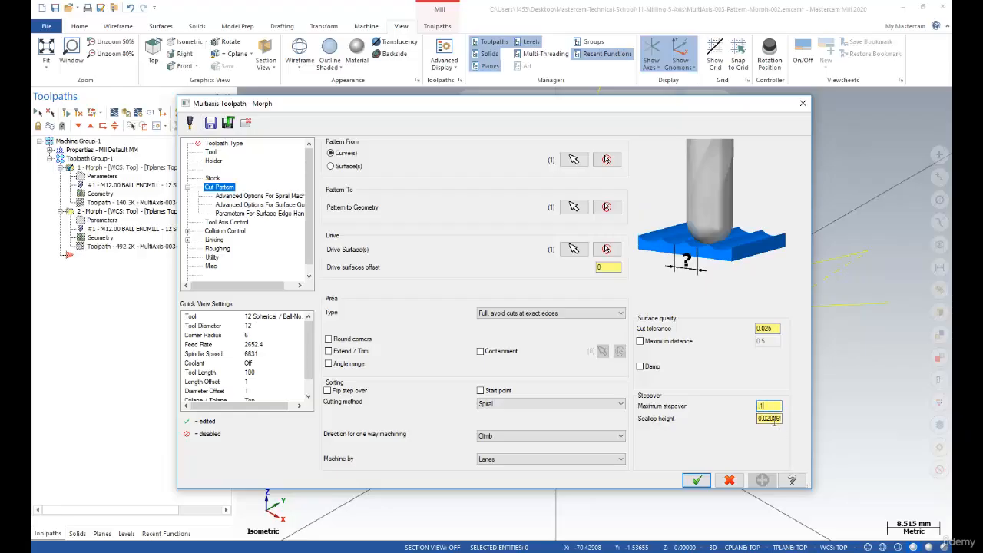
left_click(774, 418)
left_click(764, 406)
left_click(708, 480)
- Set the second Morph operation's maximum stepover to 0.2 mm, accept the parameters and regenerate both operations
left_click(80, 221)
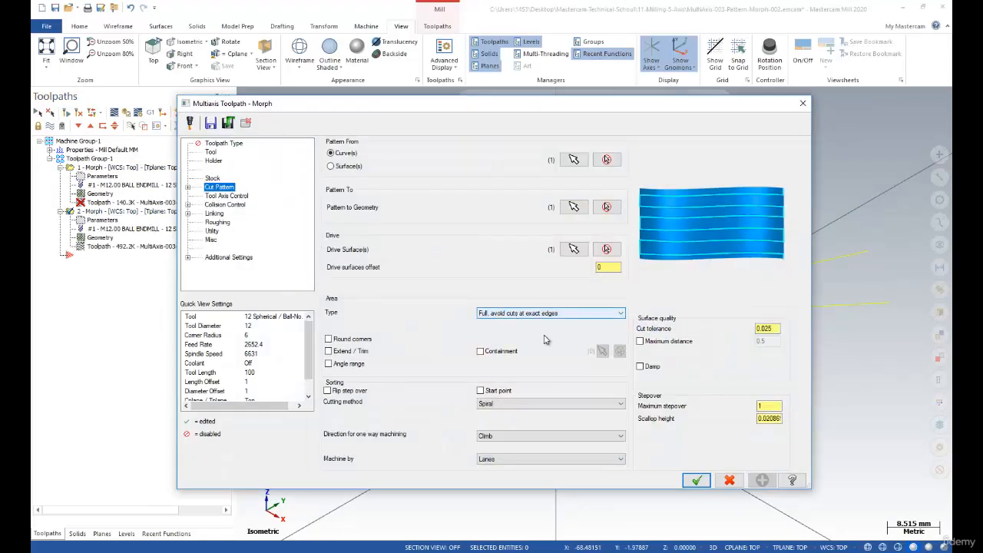
left_click(762, 406)
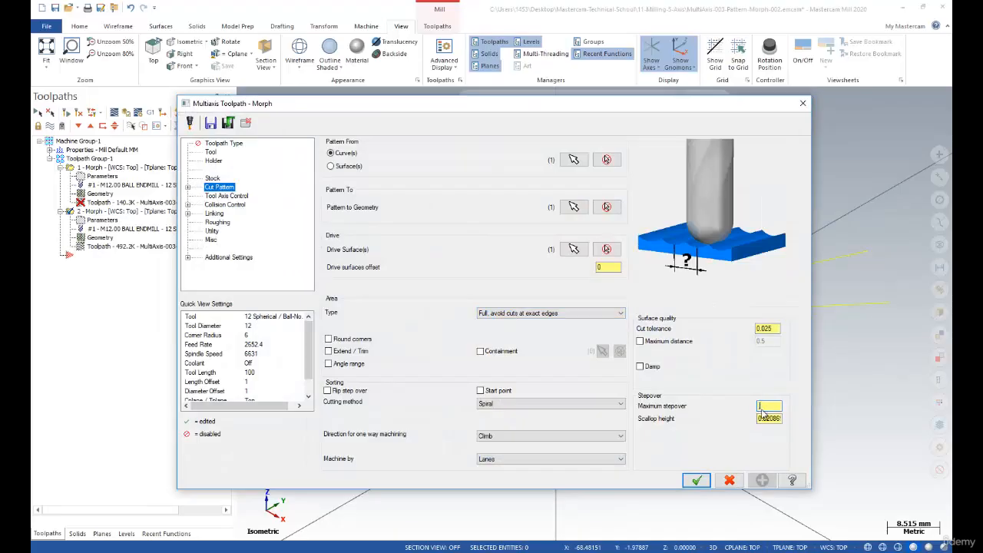
left_click(697, 480)
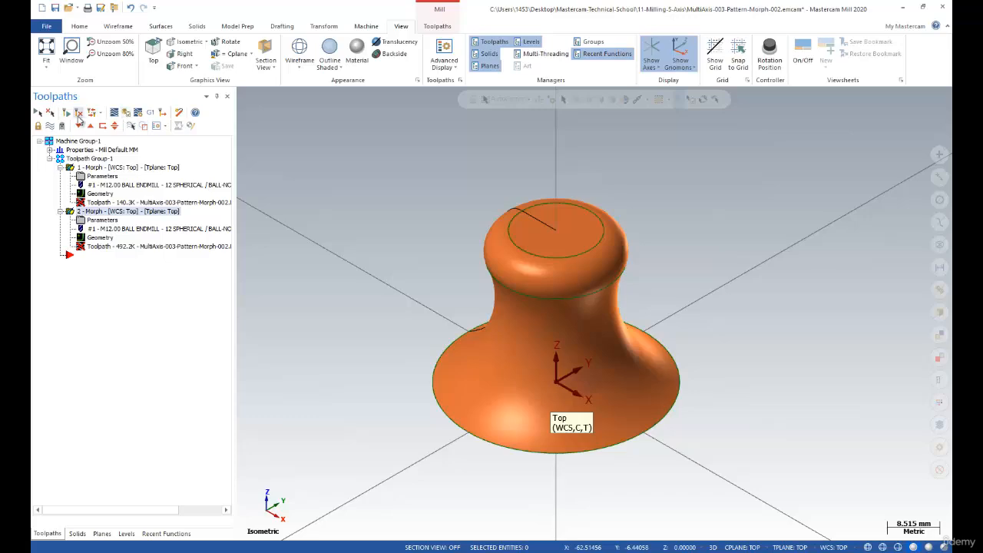
left_click(81, 112)
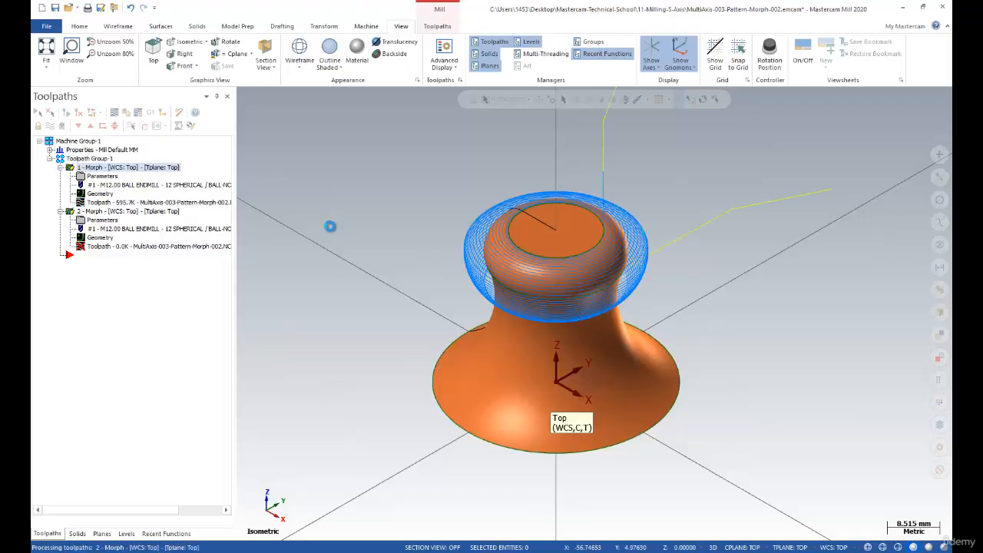
- Examine the regenerated passes of both Morph toolpaths around the part and backplot the tool motion
scroll(400, 246, "down", 1)
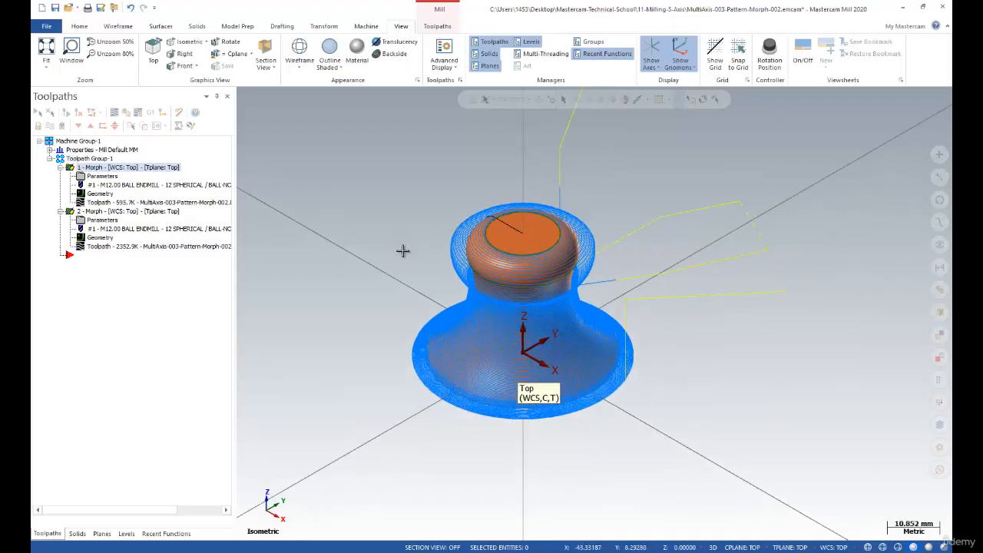
middle_click_drag(404, 250, 423, 213)
scroll(583, 281, "up", 5)
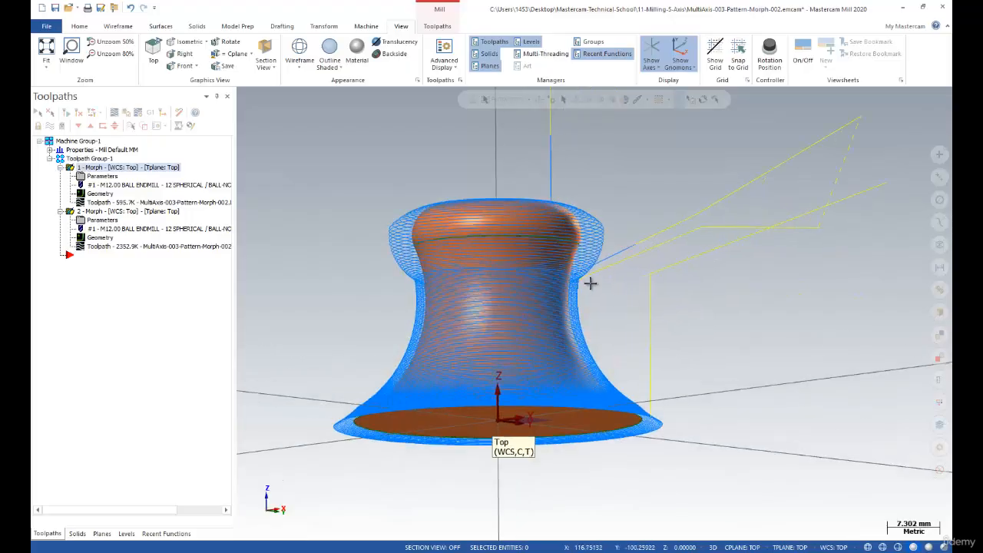
middle_click_drag(576, 280, 608, 284)
scroll(591, 266, "down", 4)
left_click(115, 112)
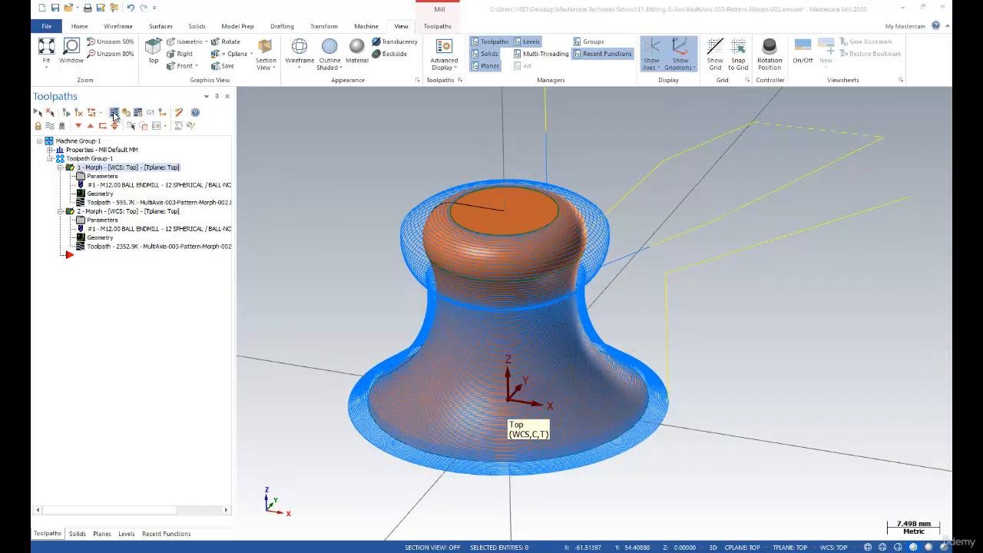
left_click(242, 95)
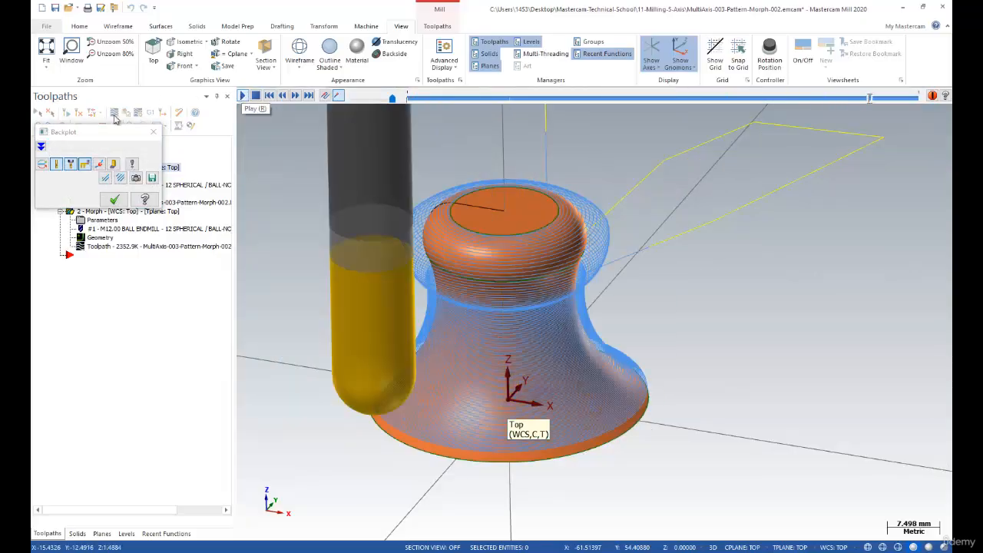
left_click(114, 199)
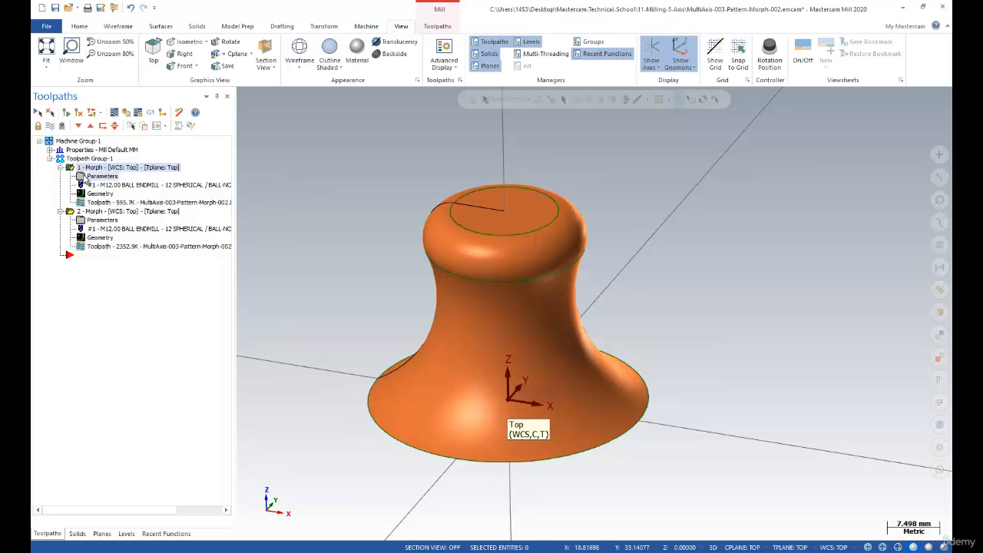
- Enable check surfaces in the first Morph operation's collision control, select the flared body as check surface and accept the parameters
left_click(88, 178)
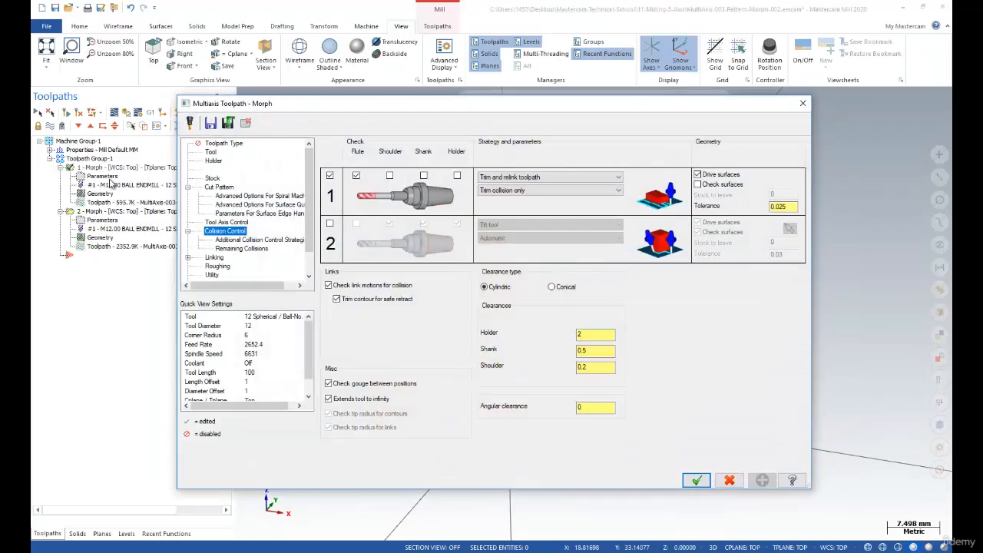
left_click(220, 188)
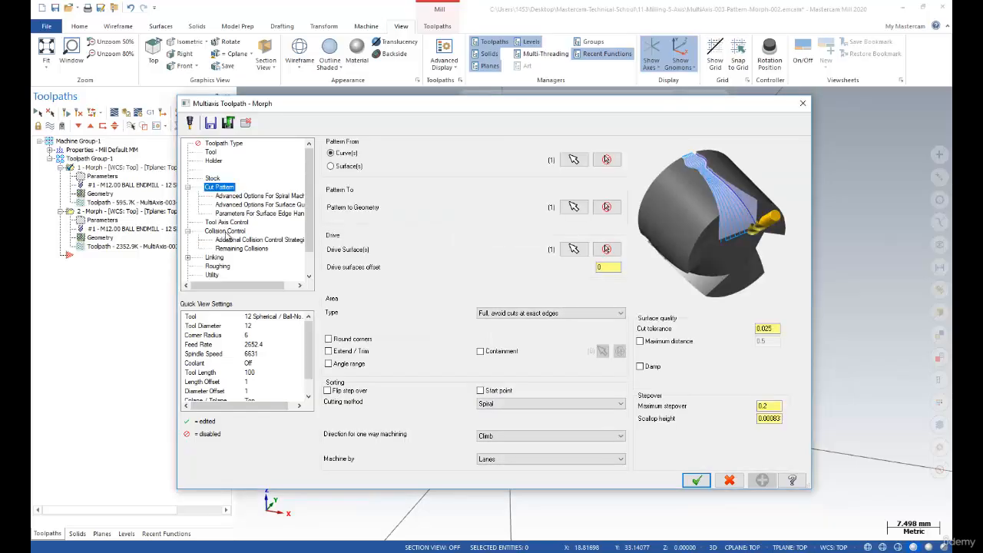
left_click(225, 231)
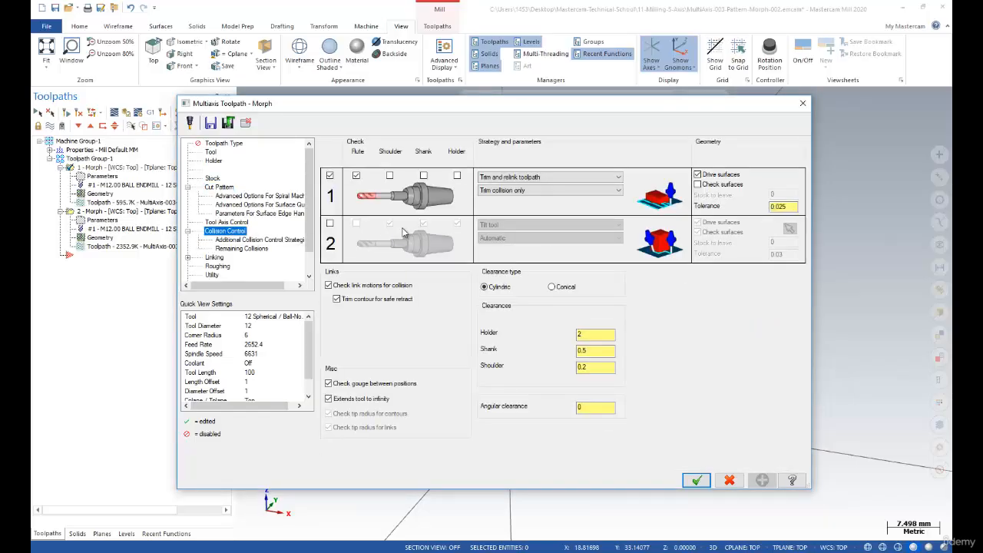
left_click(697, 185)
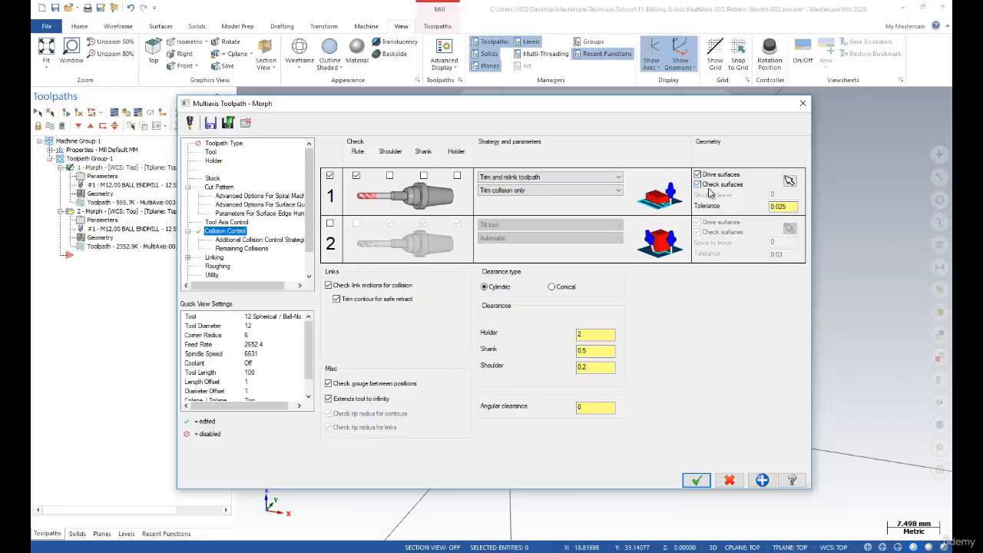
left_click(789, 181)
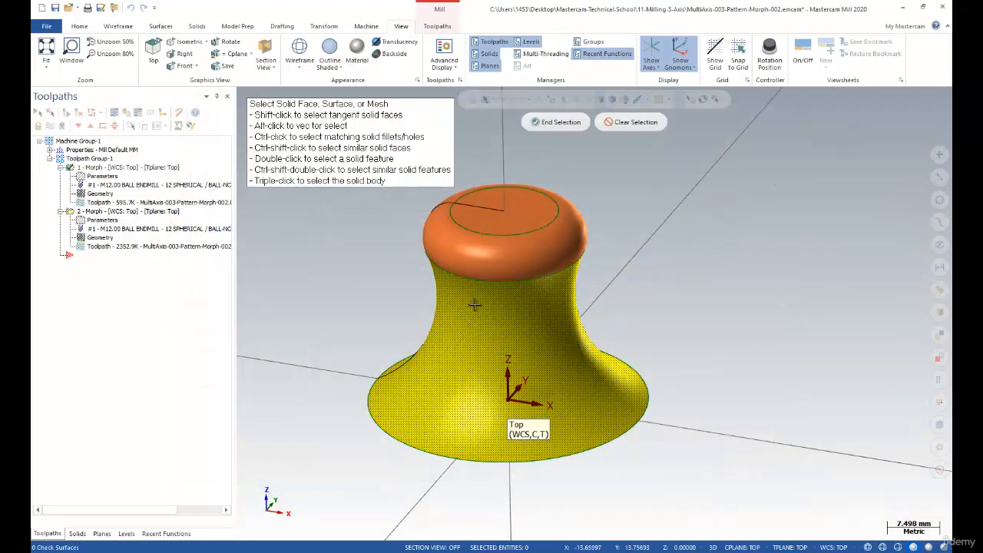
left_click(551, 124)
left_click(696, 481)
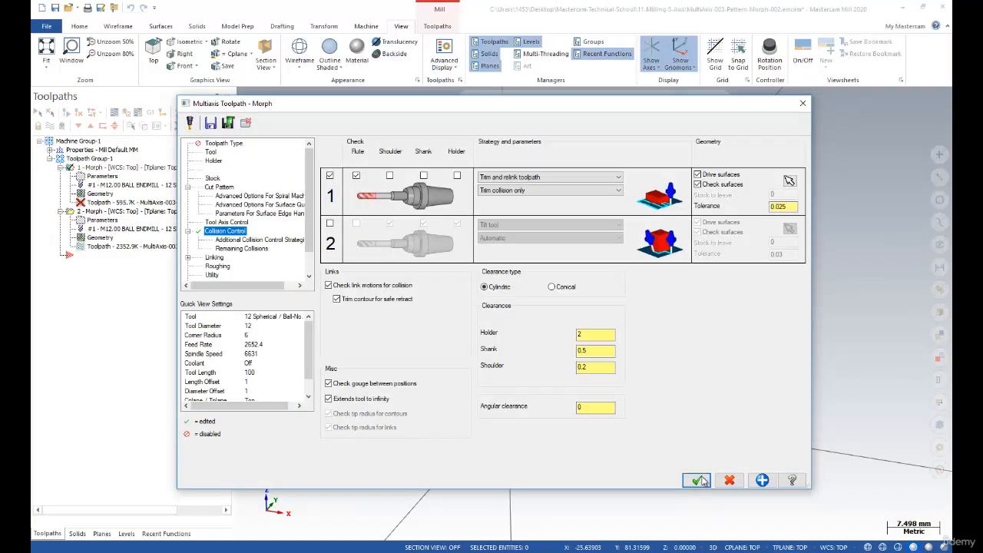
- Regenerate the first Morph operation, display its toolpath to examine the passes around the rim and neck, and hide it again
left_click(79, 114)
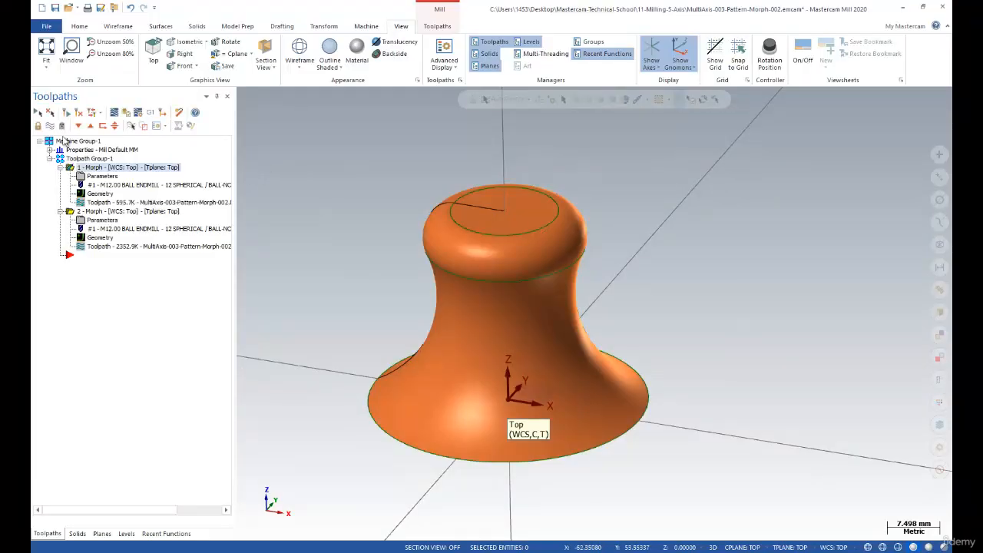
left_click(49, 125)
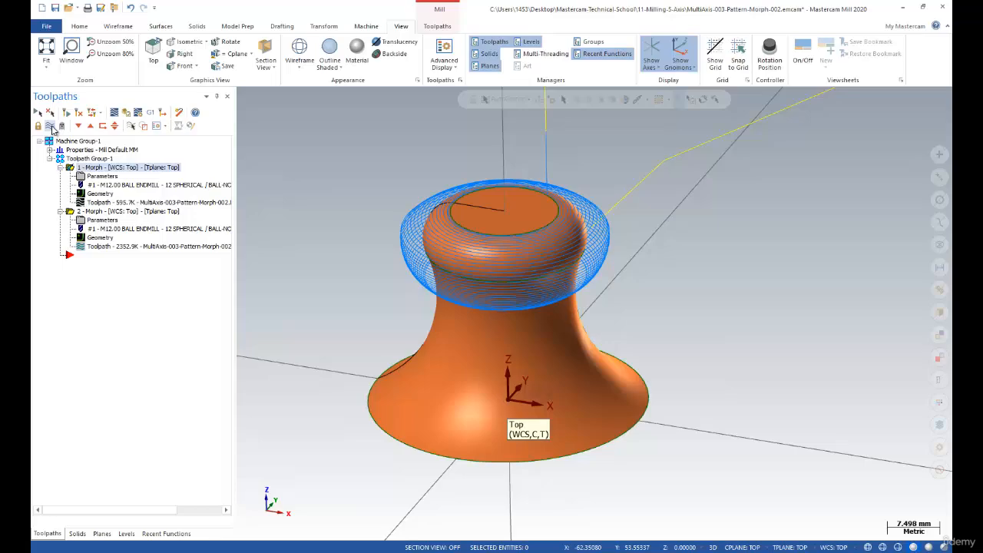
scroll(351, 248, "down", 3)
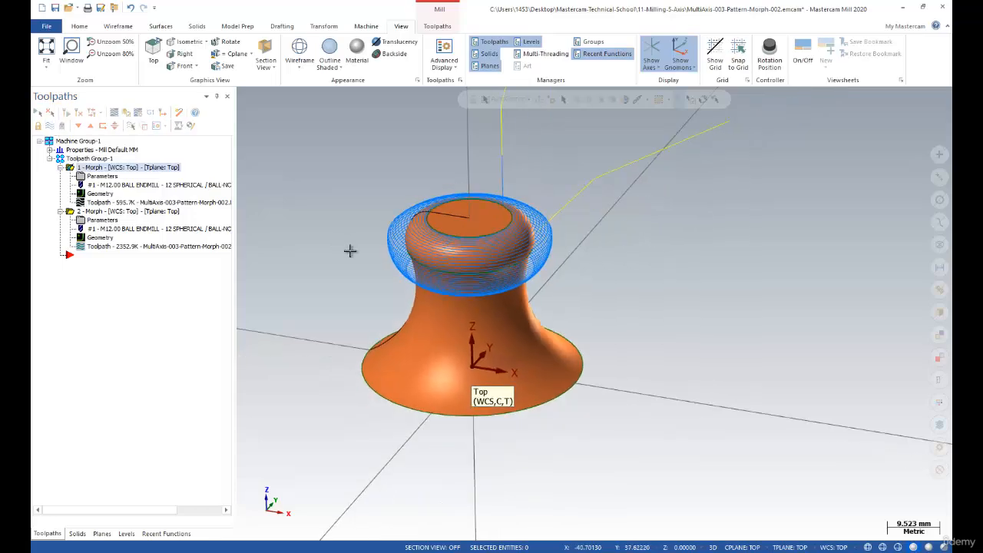
scroll(367, 235, "up", 5)
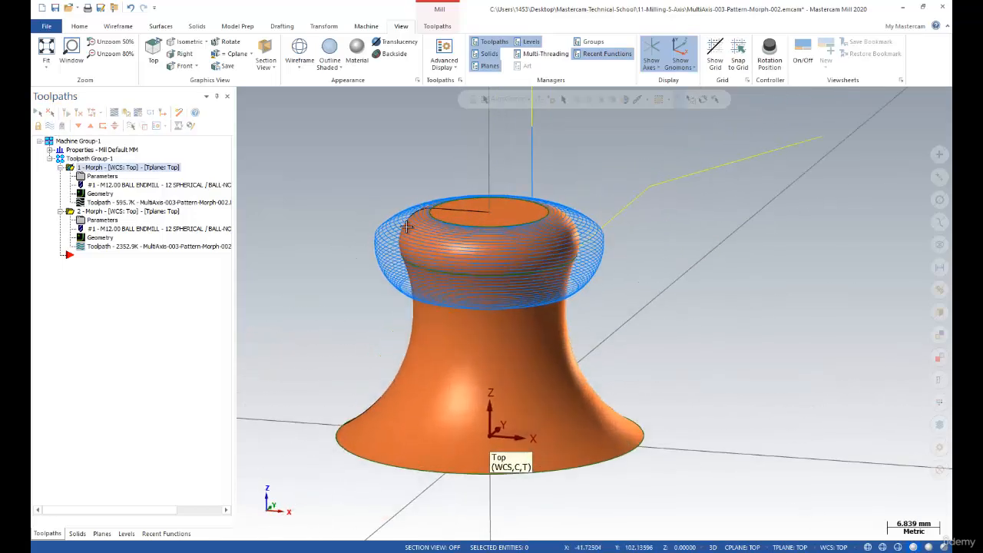
scroll(342, 229, "down", 2)
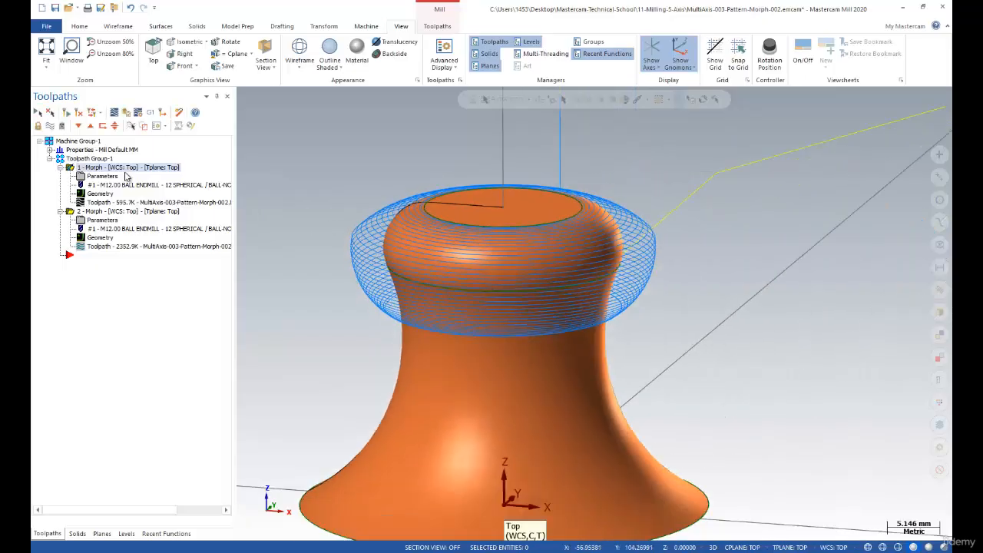
left_click(50, 126)
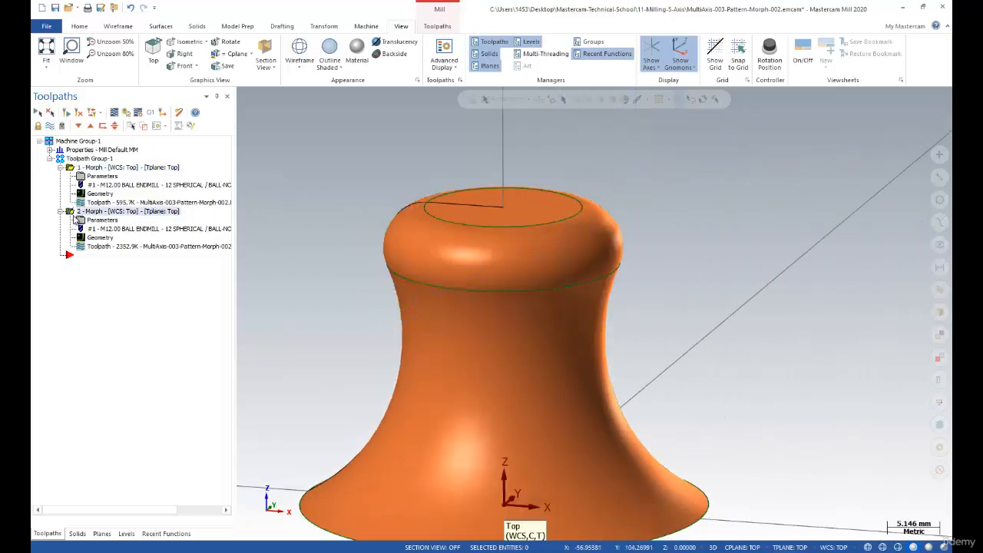
- Enable check surfaces in the second Morph operation's collision control, select the rounded rim and flat top face, and accept the parameters
left_click(75, 212)
left_click(83, 220)
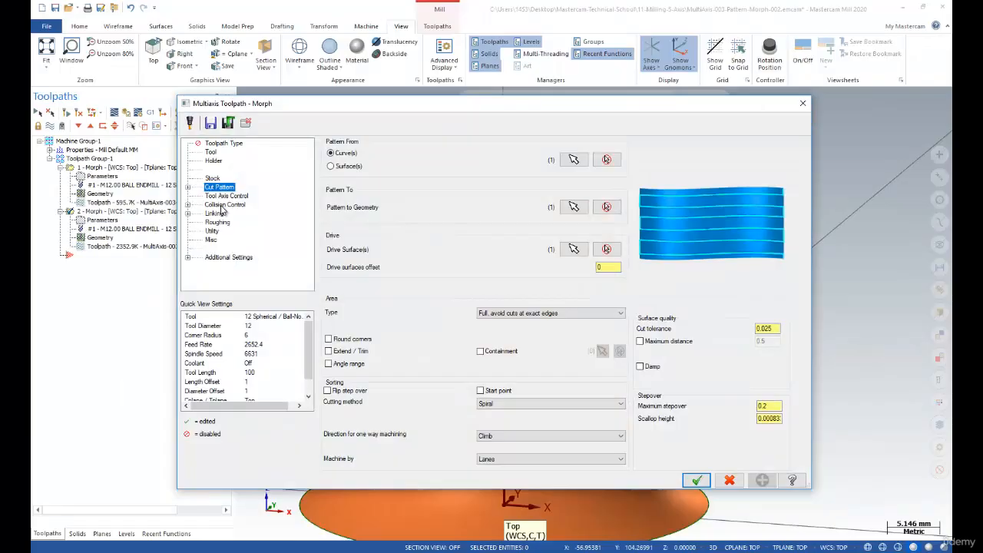
left_click(222, 205)
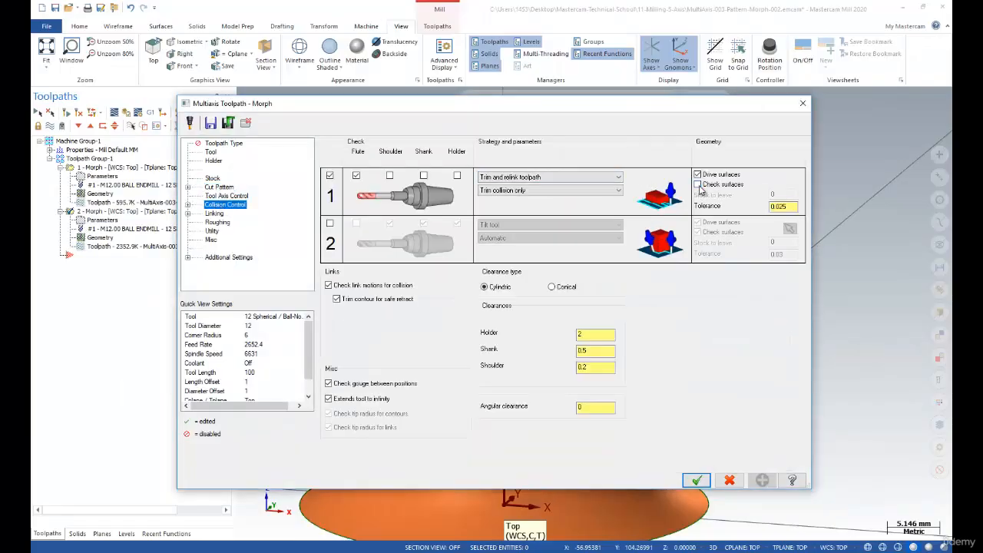
left_click(697, 184)
left_click(790, 182)
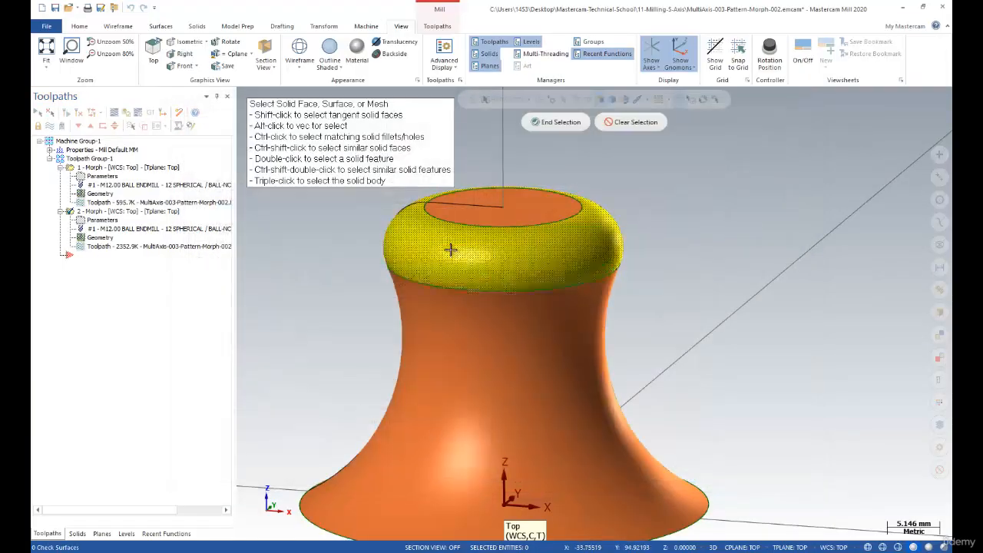
left_click(523, 188)
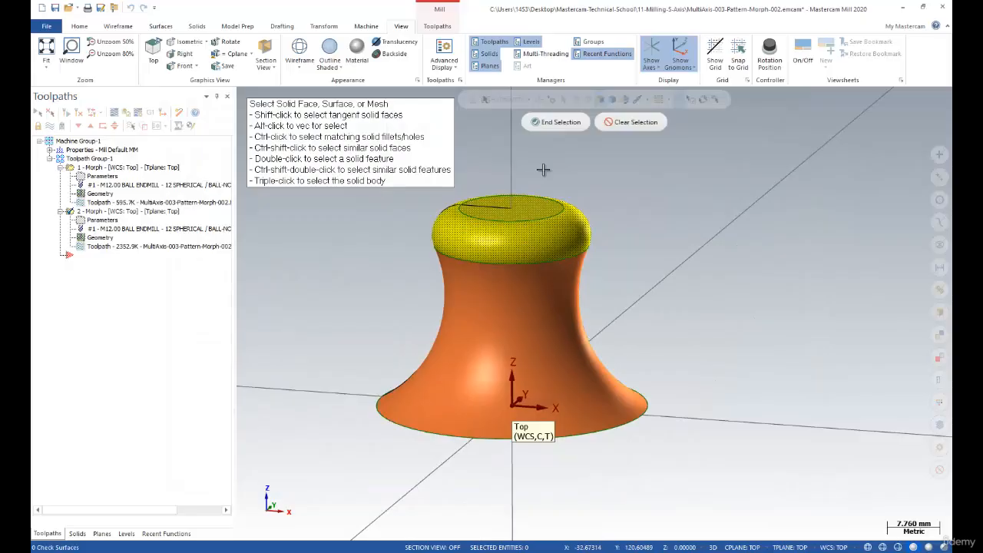
left_click(559, 122)
left_click(695, 480)
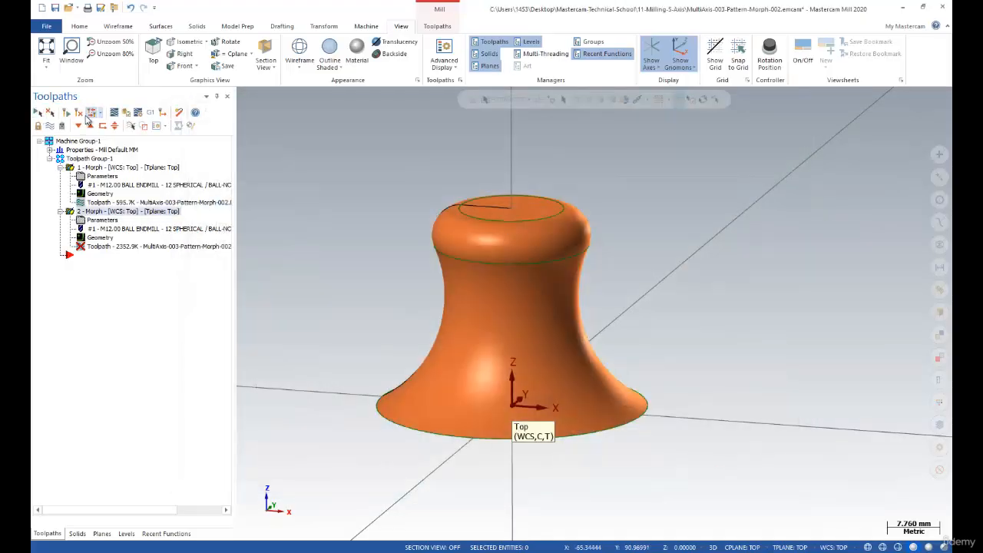
- Regenerate the second Morph operation and backplot both Morph toolpaths to examine the tool motion around the rim and flared body
left_click(90, 114)
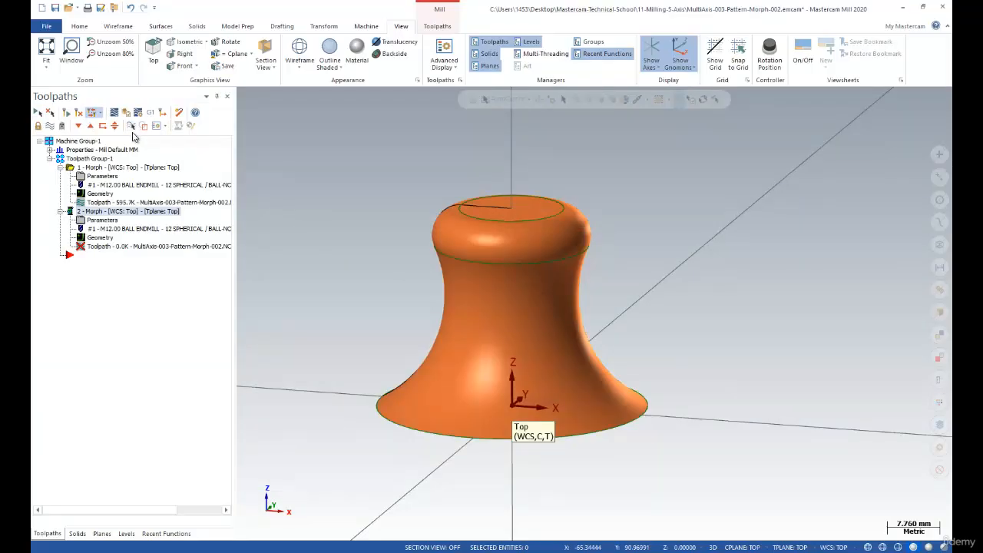
left_click(79, 113)
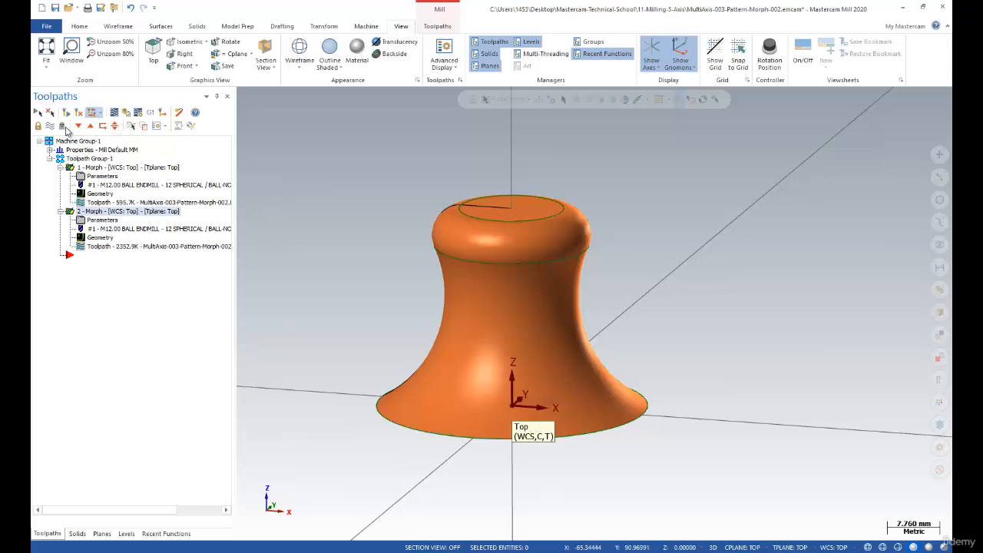
left_click(114, 114)
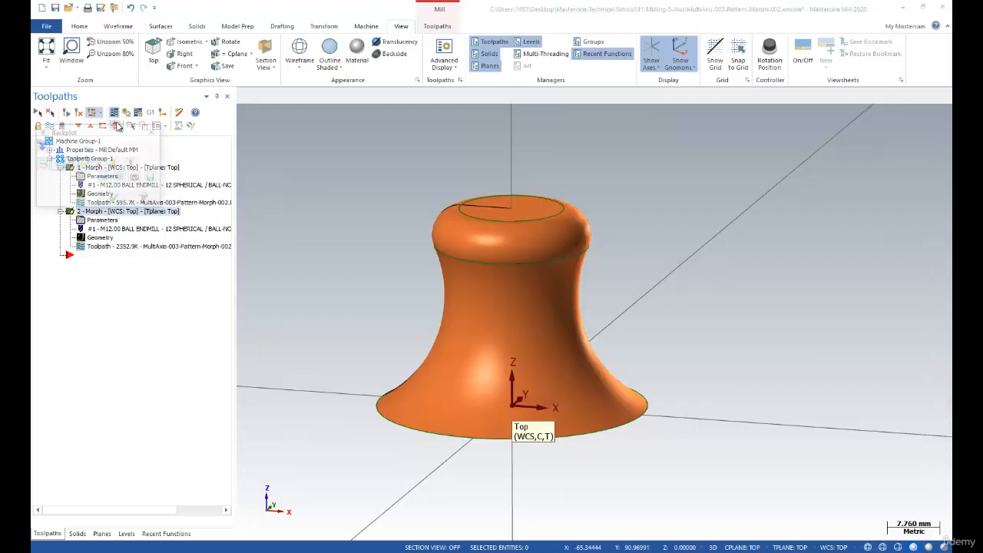
left_click(242, 95)
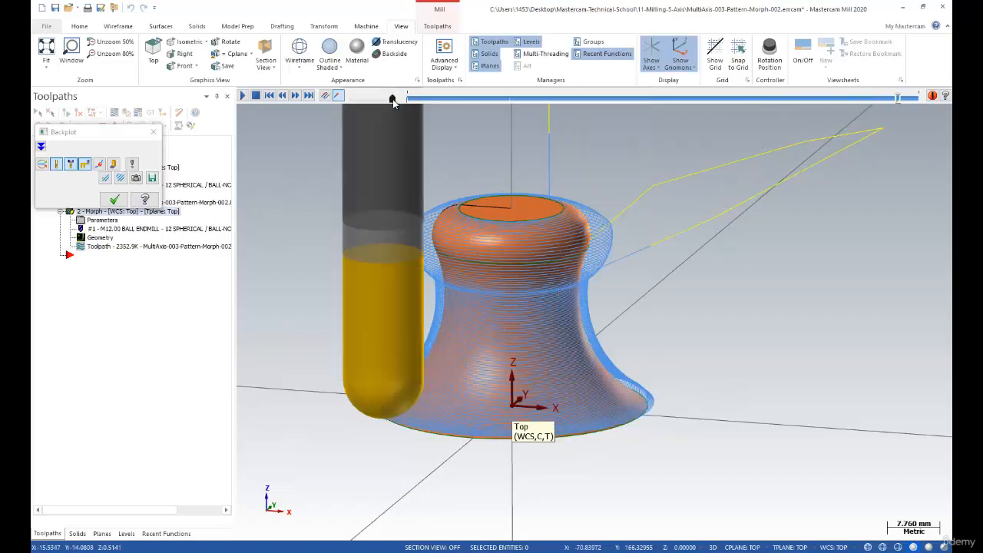
scroll(416, 240, "down", 3)
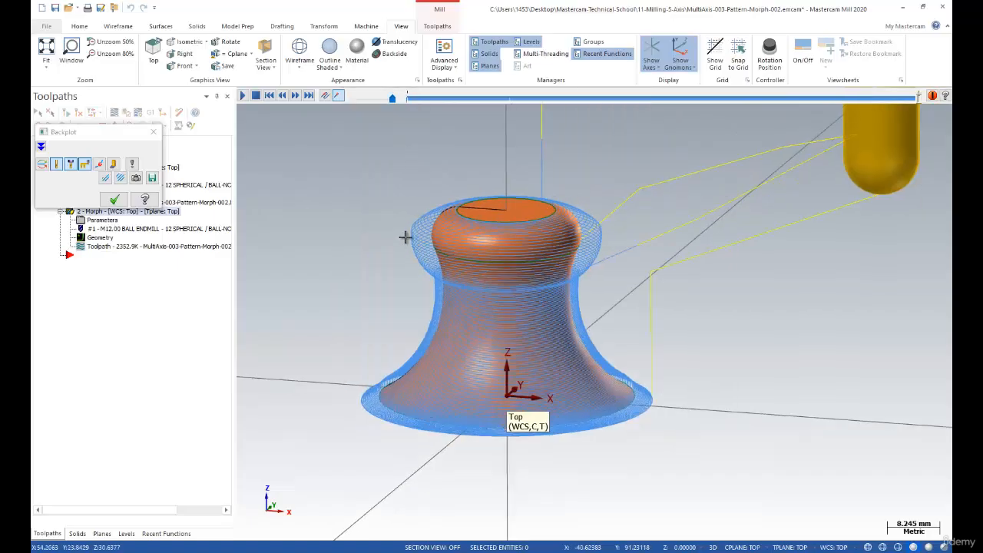
mouse_move(400, 212)
middle_mouse_down()
mouse_move(399, 203)
mouse_move(395, 241)
mouse_move(399, 218)
middle_mouse_up()
scroll(396, 215, "up", 2)
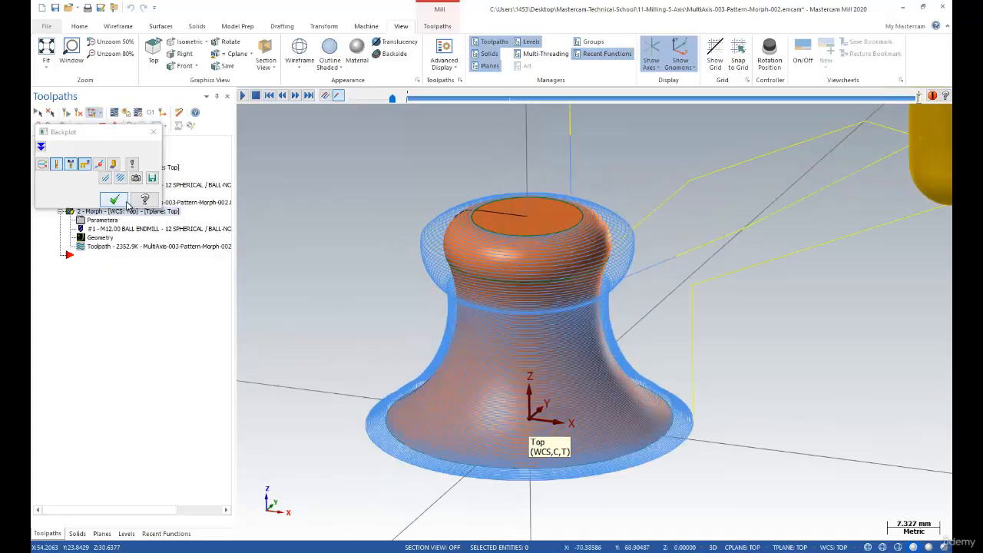
left_click(115, 199)
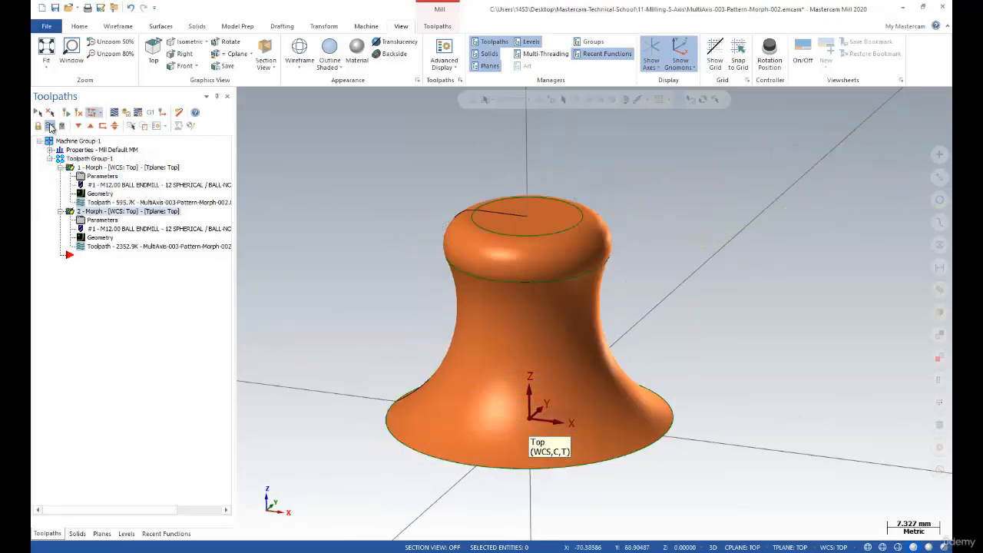
left_click(50, 127)
left_click(50, 127)
scroll(456, 257, "down", 2)
scroll(469, 263, "up", 3)
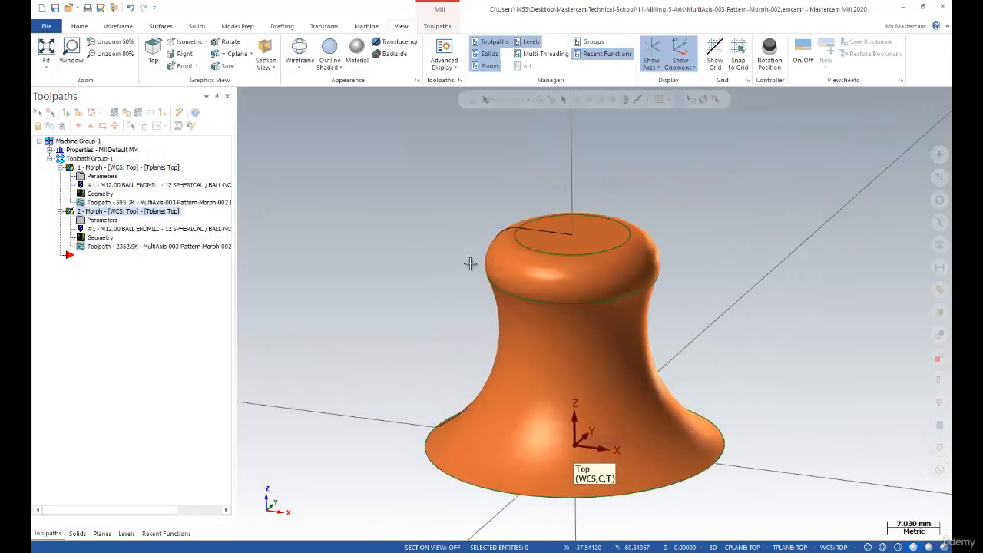
scroll(389, 236, "down", 2)
middle_click_drag(469, 287, 488, 302)
scroll(505, 323, "up", 3)
scroll(453, 333, "down", 3)
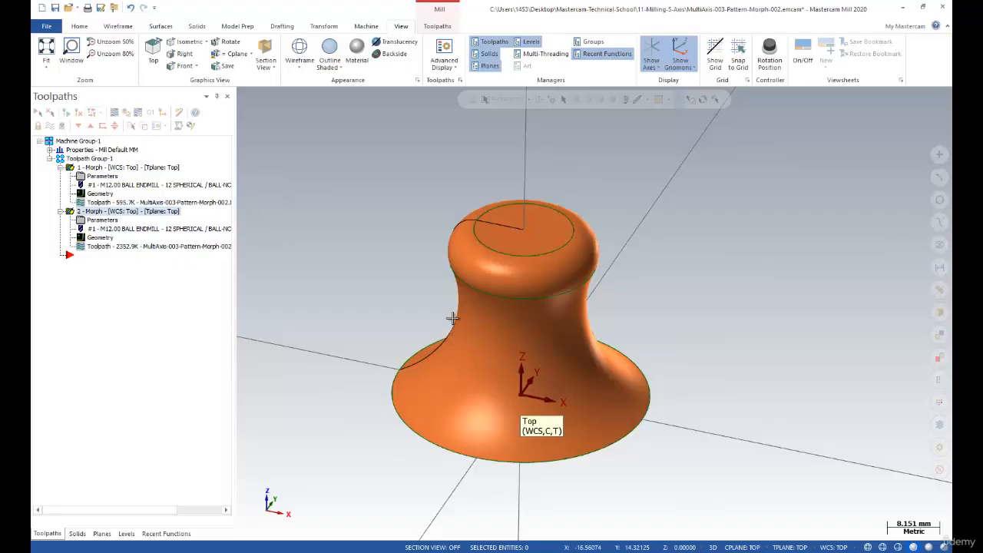
scroll(402, 238, "down", 2)
scroll(432, 321, "up", 3)
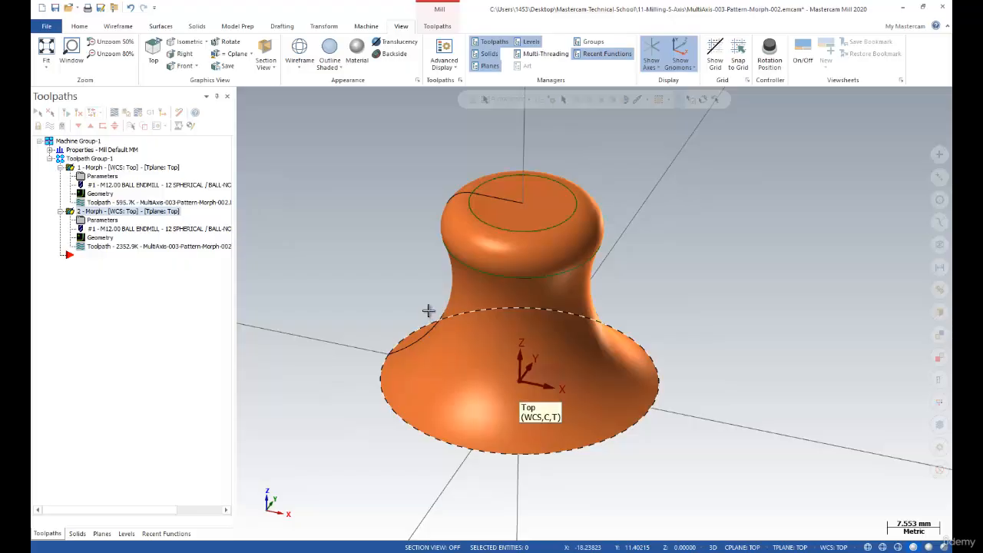
- Try to run an add-in with the Run Add-In command
left_click(79, 27)
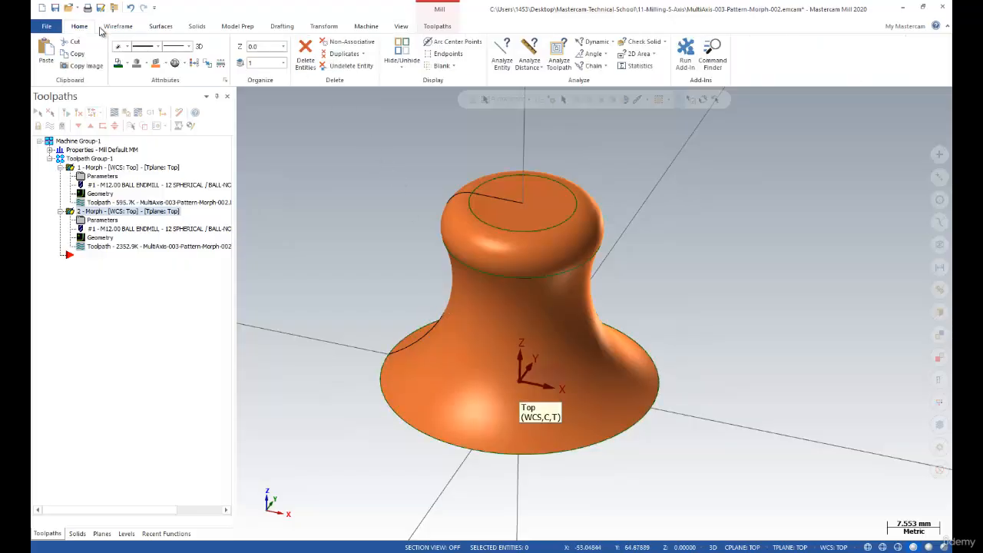
left_click(683, 50)
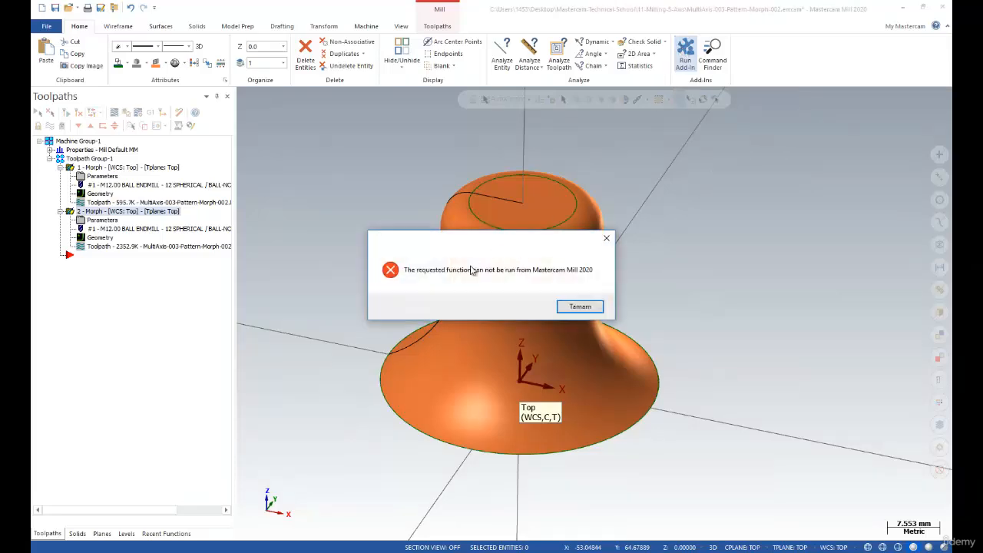
left_click(580, 306)
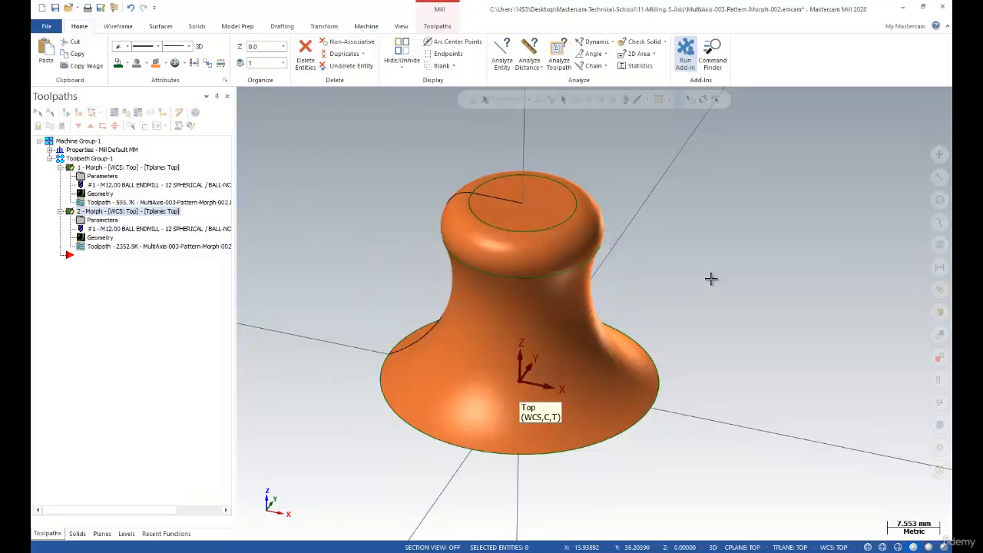